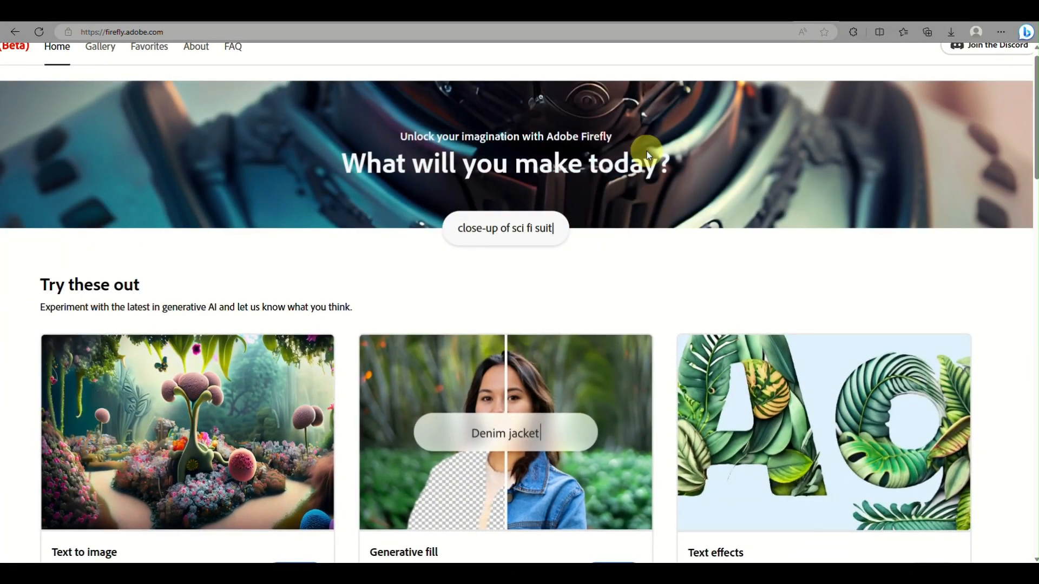
Step: Look over the generative tools, inspiration gallery and in-exploration features on the Firefly home page
scroll(649, 156, "down", 4)
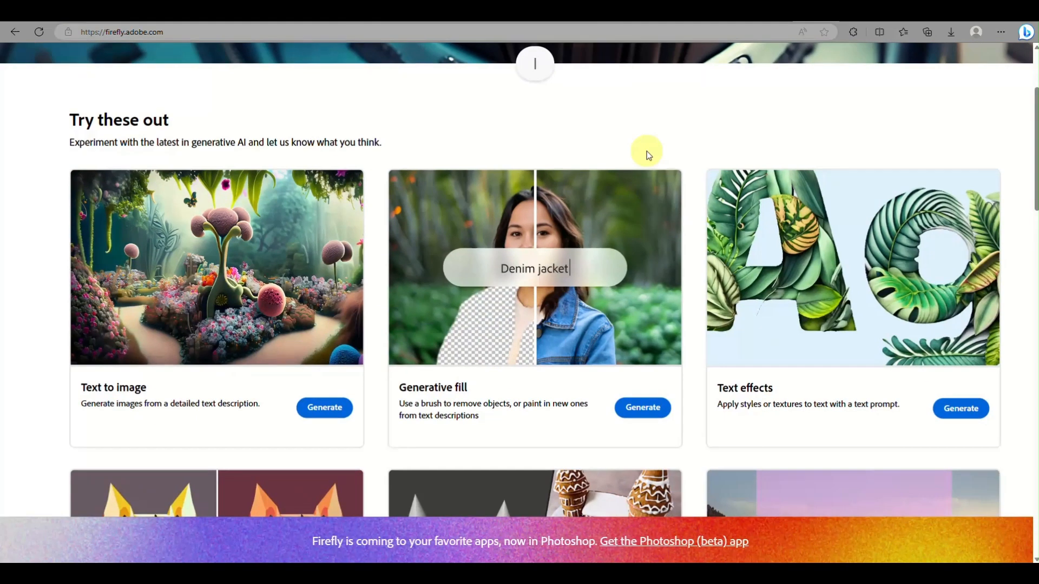
scroll(649, 156, "down", 3)
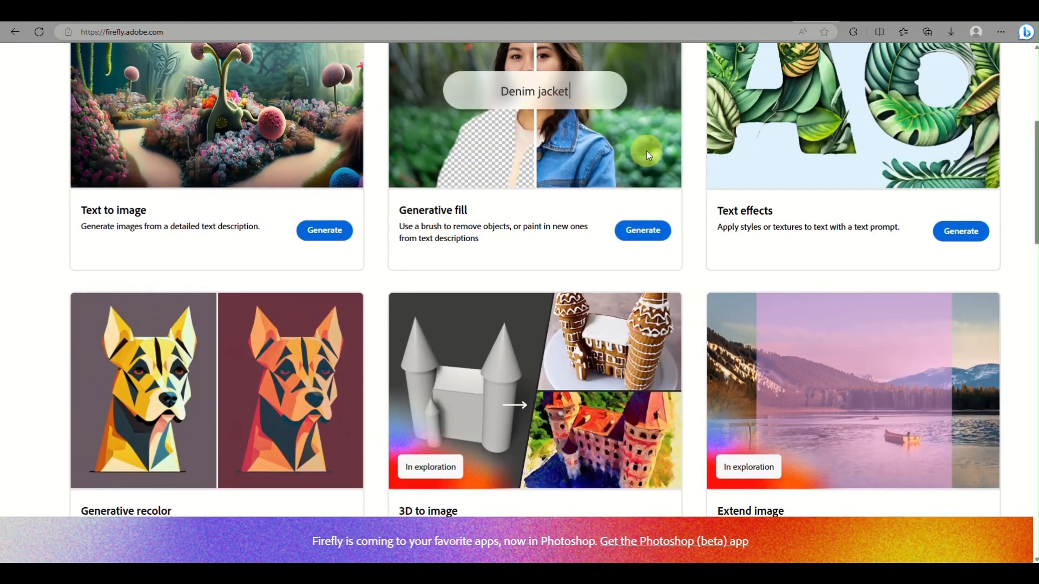
scroll(648, 154, "up", 6)
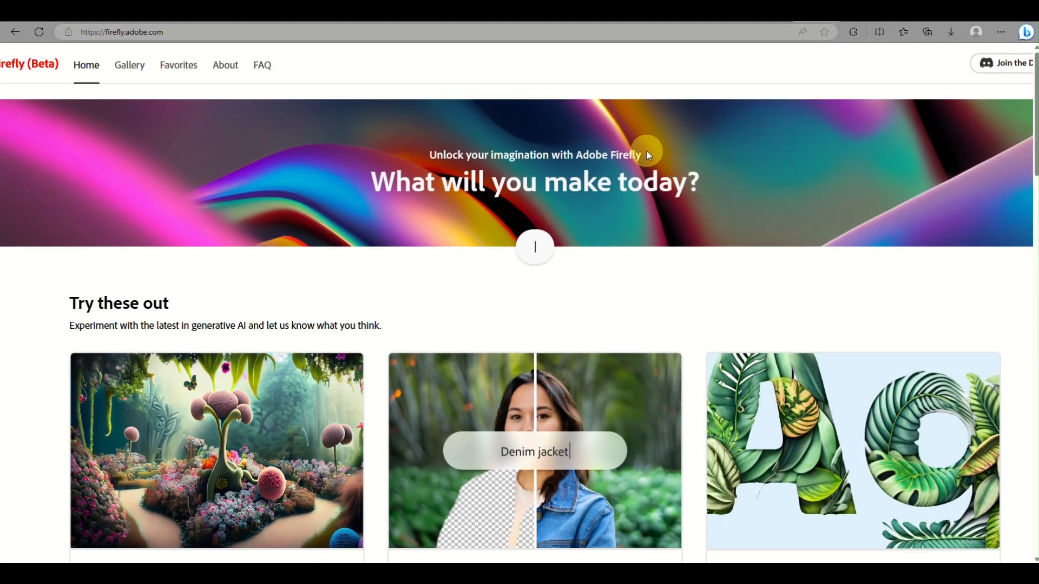
scroll(222, 337, "down", 2)
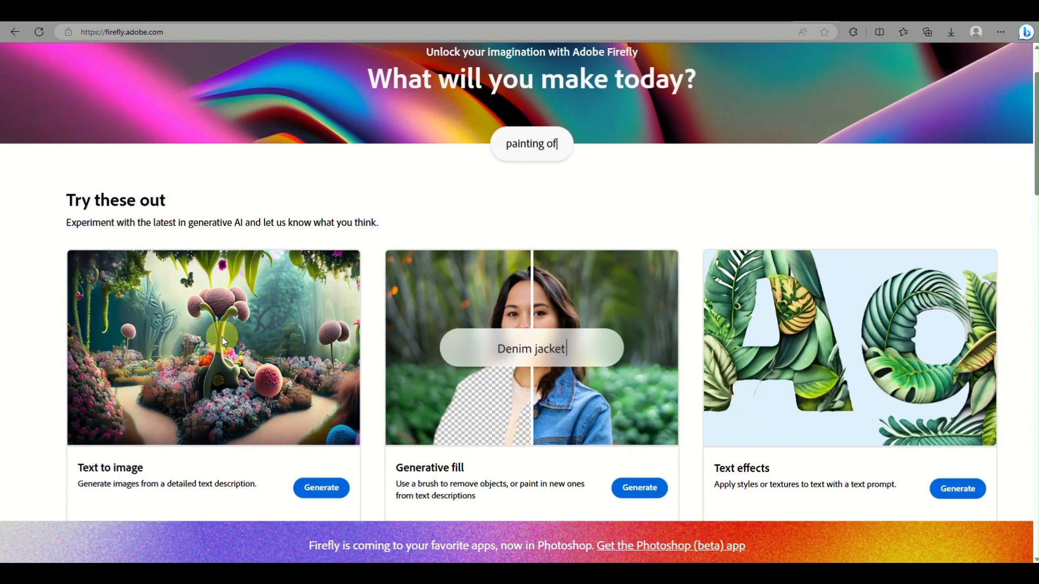
scroll(221, 336, "down", 3)
scroll(222, 337, "down", 4)
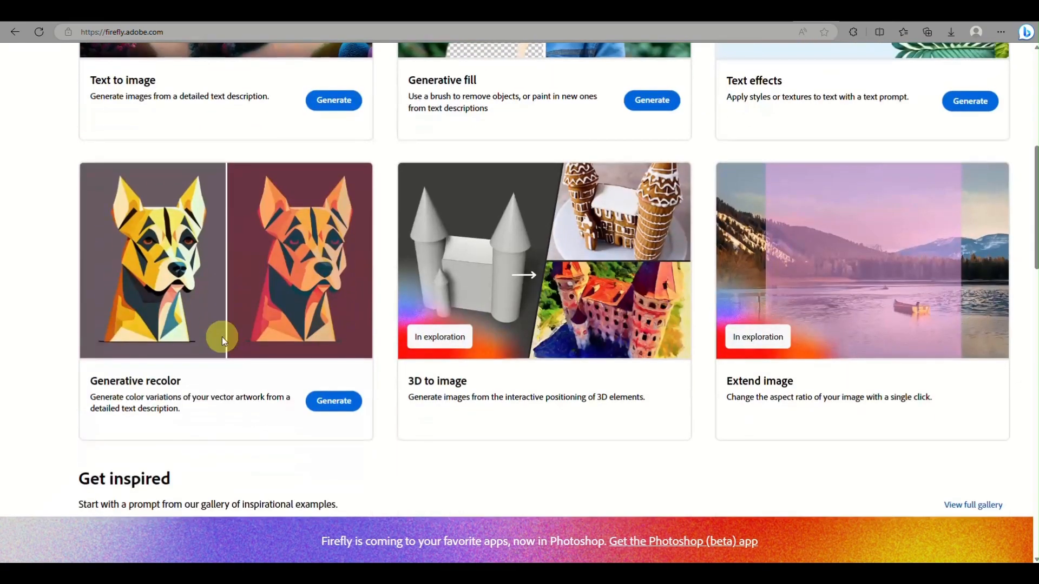
scroll(221, 337, "up", 5)
scroll(222, 336, "down", 5)
scroll(222, 337, "up", 4)
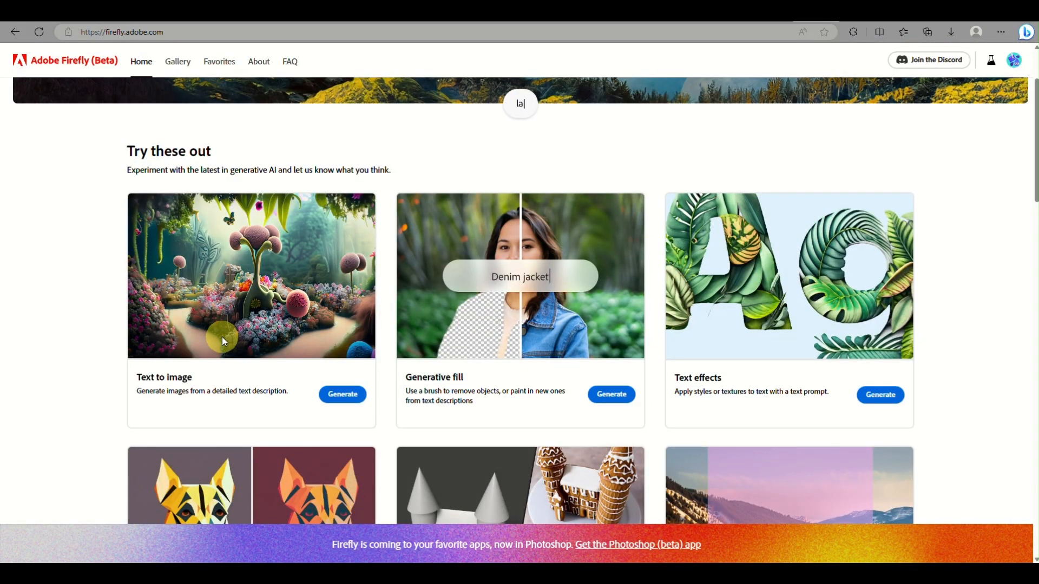
scroll(222, 341, "down", 5)
scroll(222, 341, "down", 4)
scroll(221, 337, "down", 10)
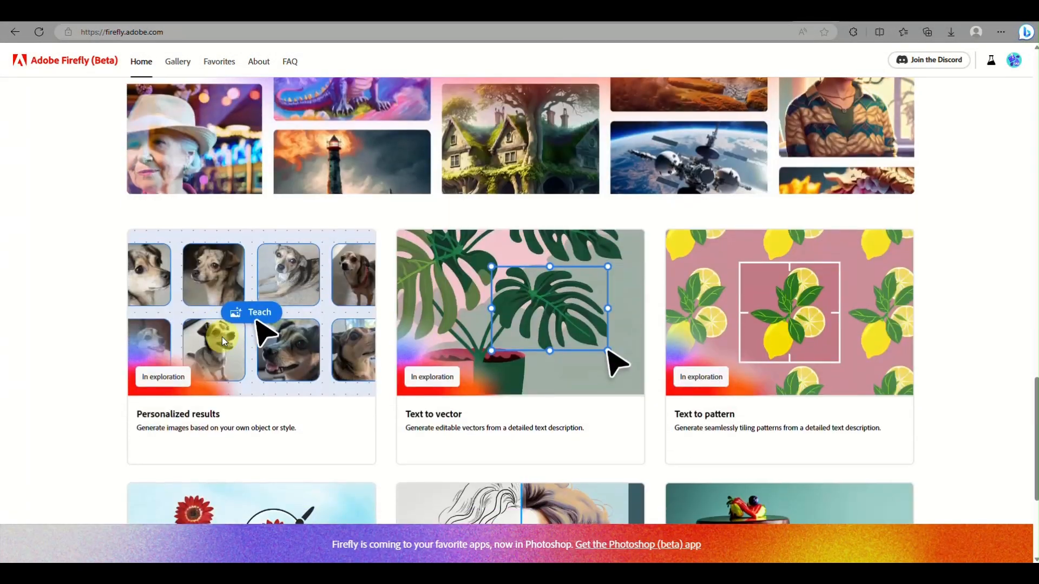
scroll(222, 337, "down", 4)
scroll(222, 337, "up", 6)
scroll(222, 336, "up", 8)
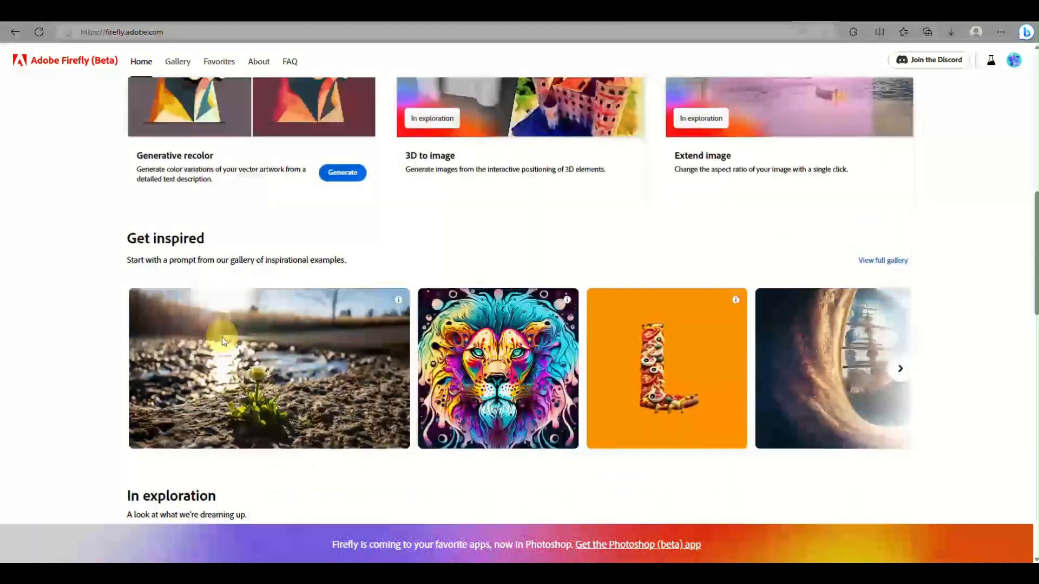
scroll(222, 336, "down", 4)
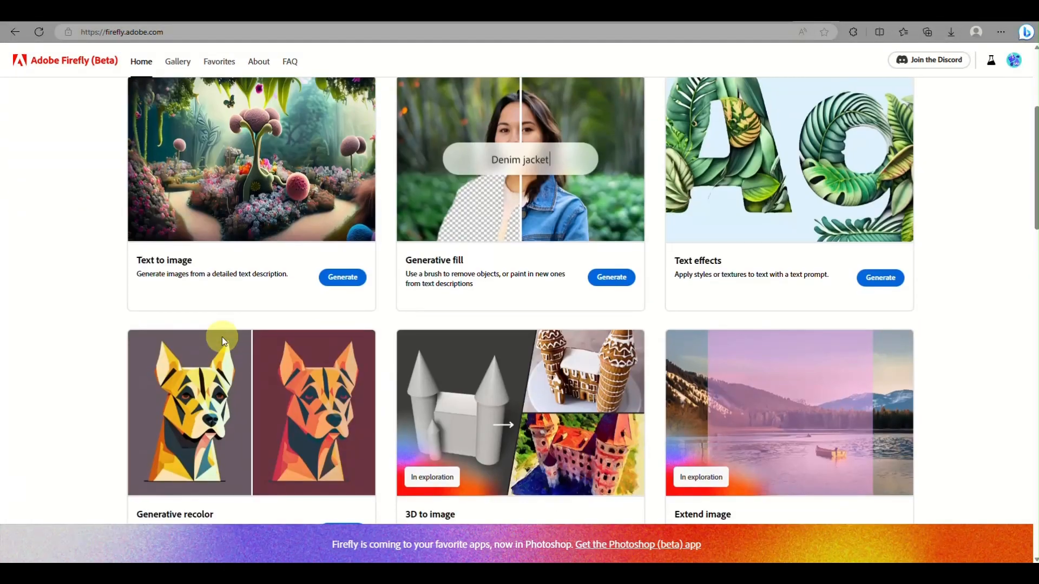
scroll(224, 255, "up", 1)
Step: Open the Text to image generator from the home page
scroll(224, 255, "up", 5)
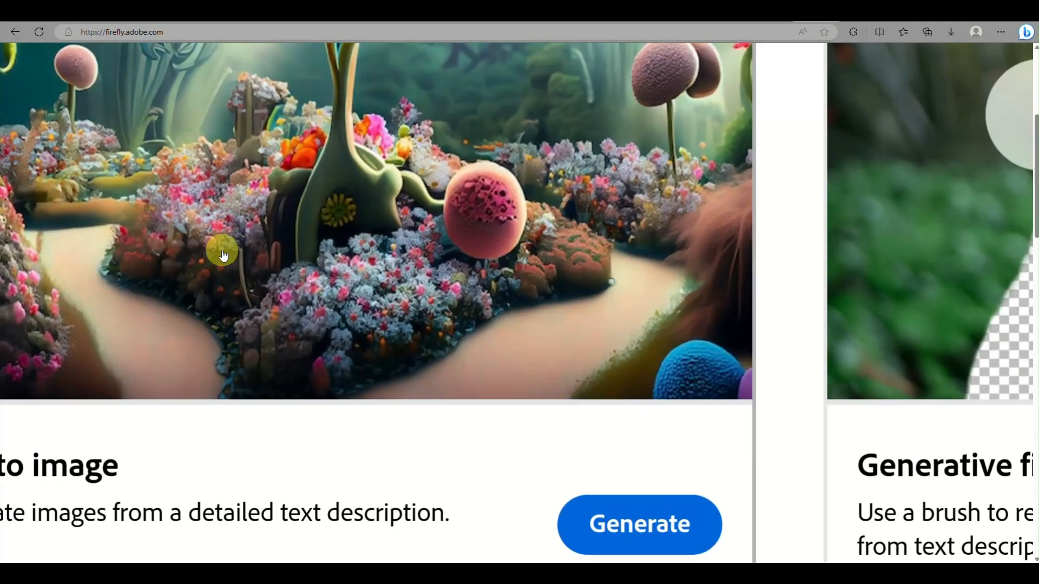
scroll(224, 255, "left", 3)
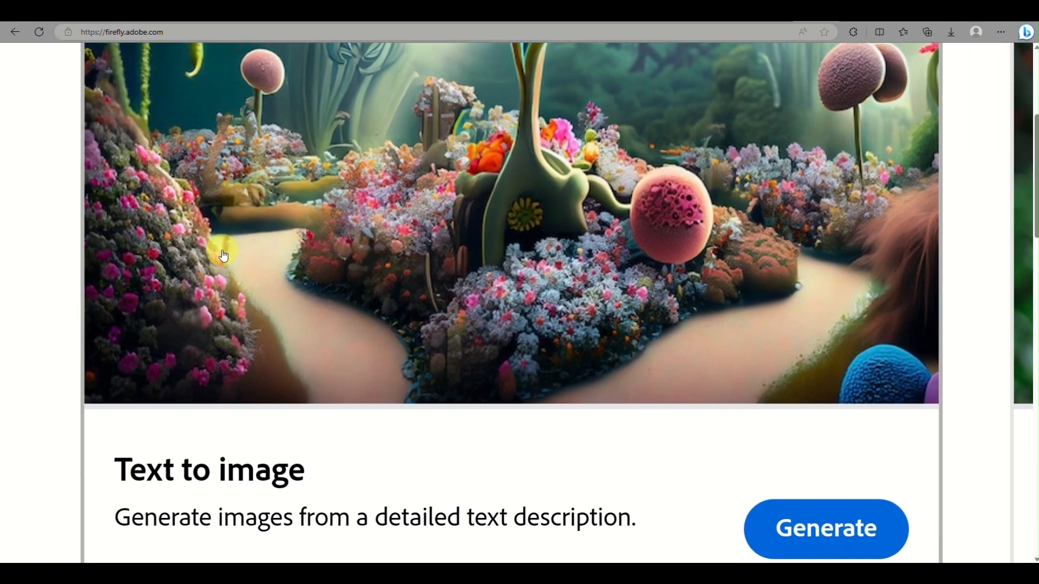
scroll(223, 256, "down", 5)
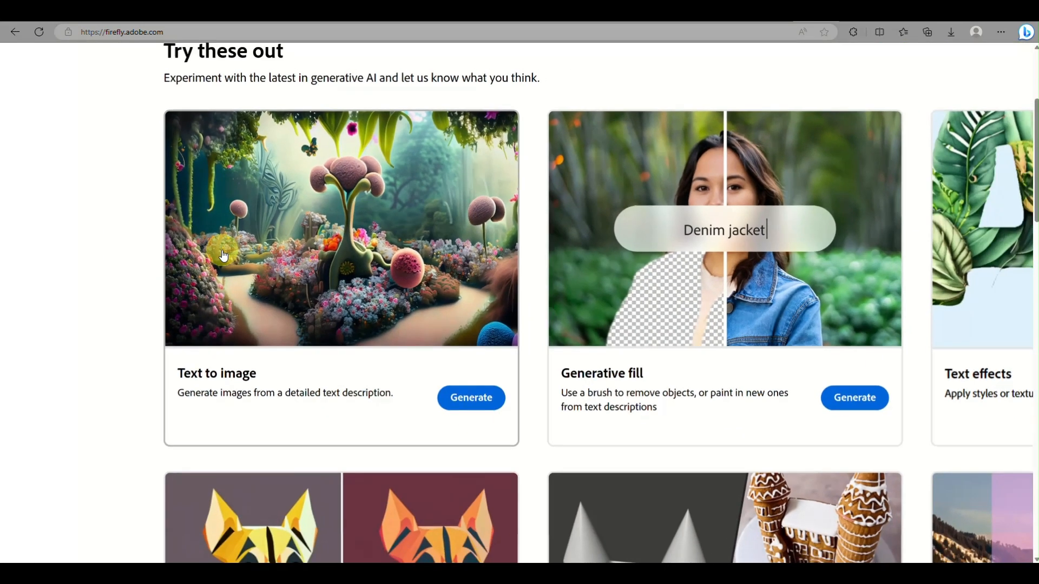
left_click(461, 410)
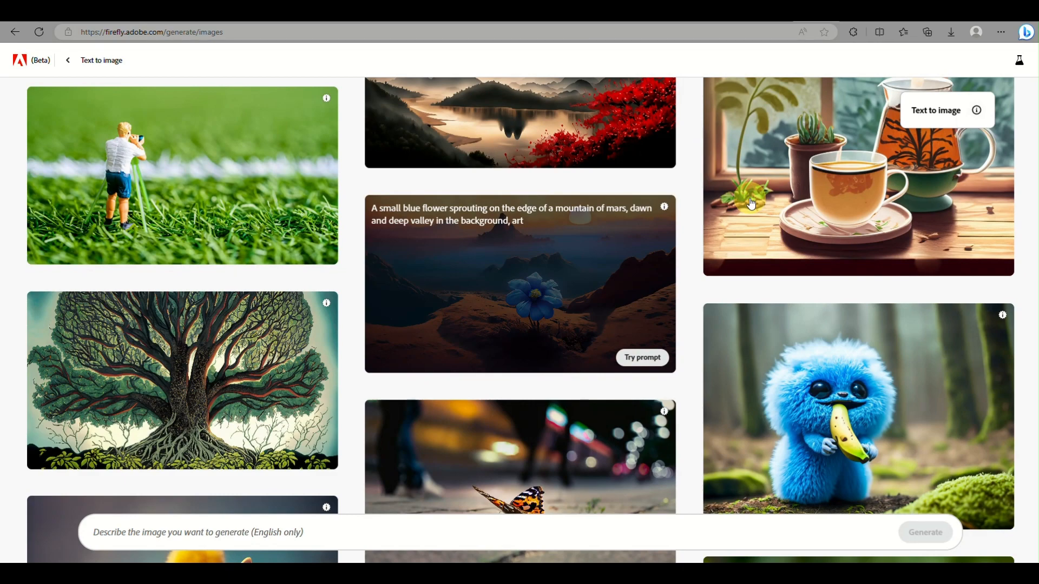
Step: Examine the sample images in the Text to image gallery and read the prompts behind them
scroll(752, 204, "up", 5)
scroll(746, 198, "down", 3)
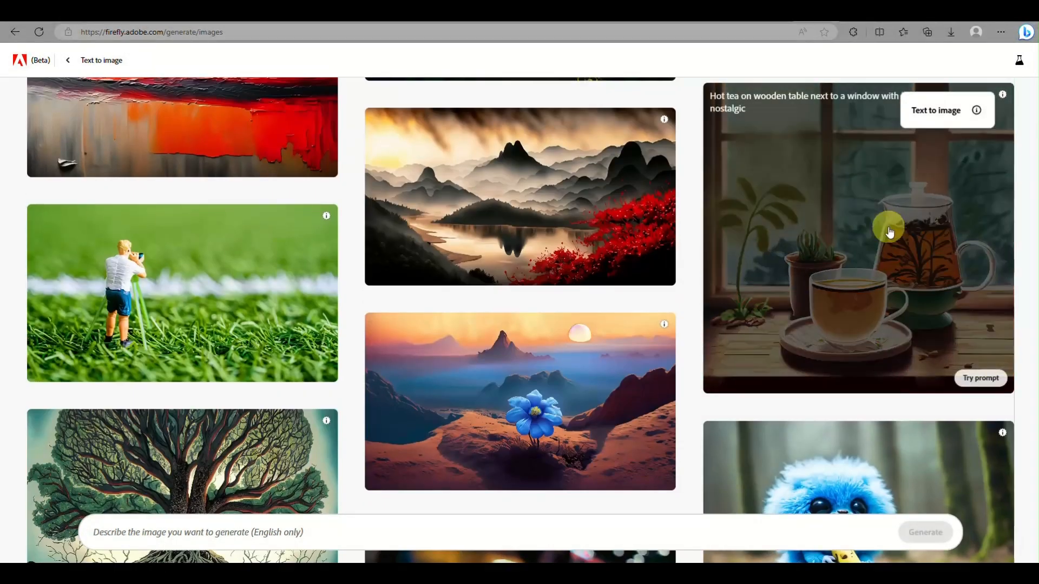
scroll(911, 255, "up", 2)
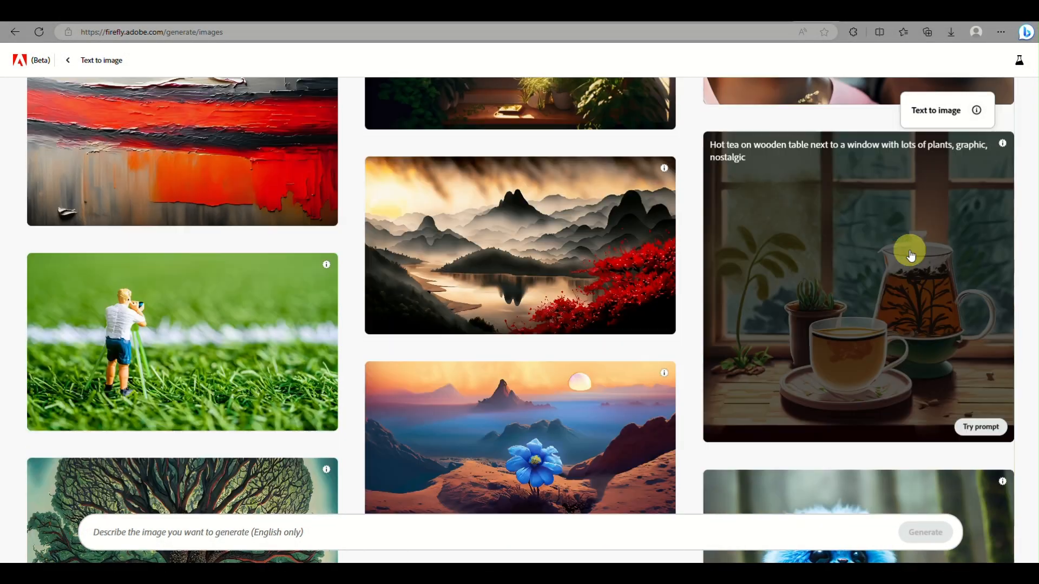
scroll(911, 255, "up", 3)
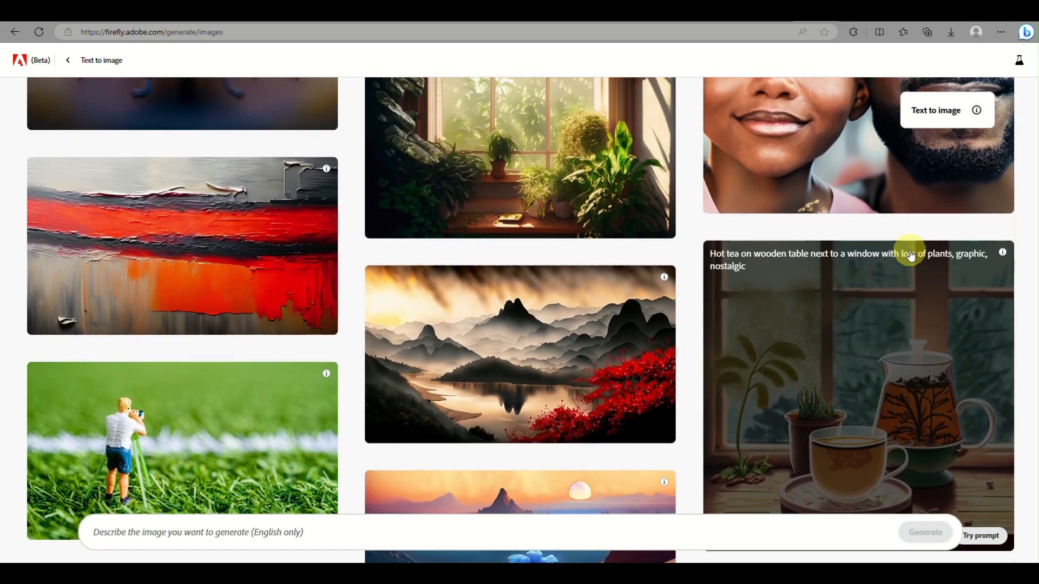
scroll(911, 255, "up", 3)
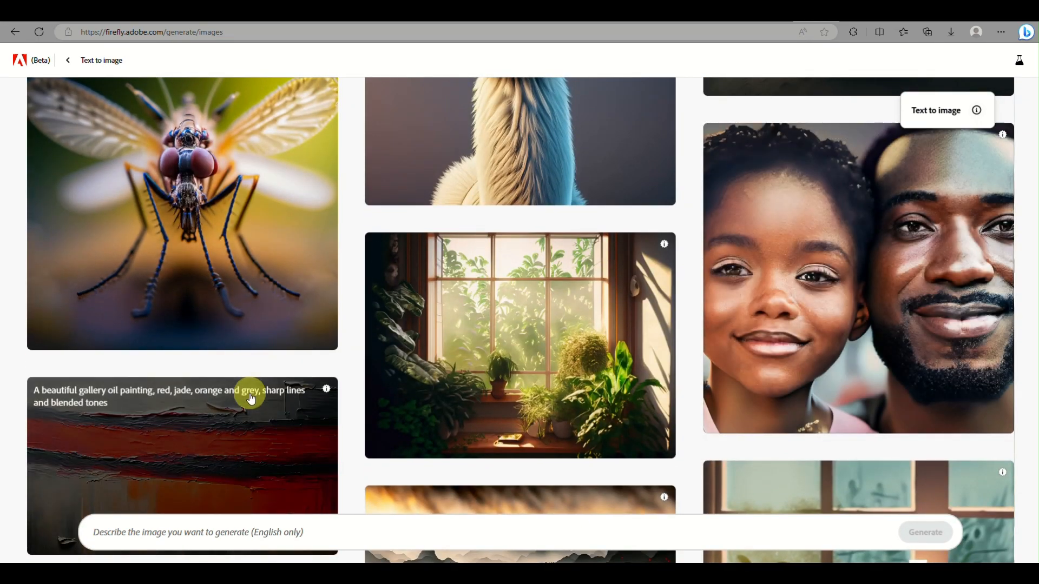
scroll(250, 399, "up", 2)
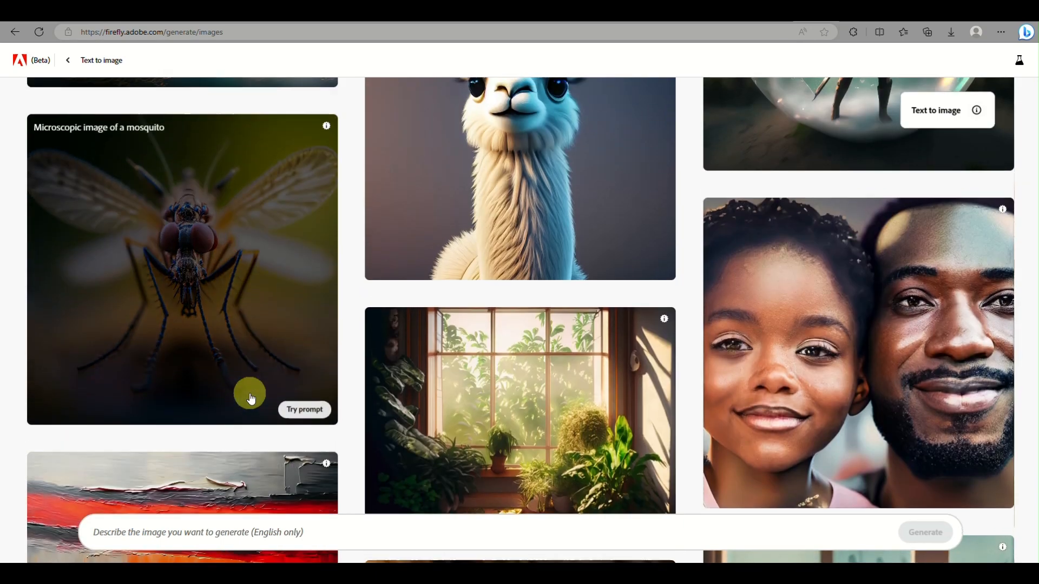
scroll(506, 184, "up", 4)
scroll(506, 183, "up", 3)
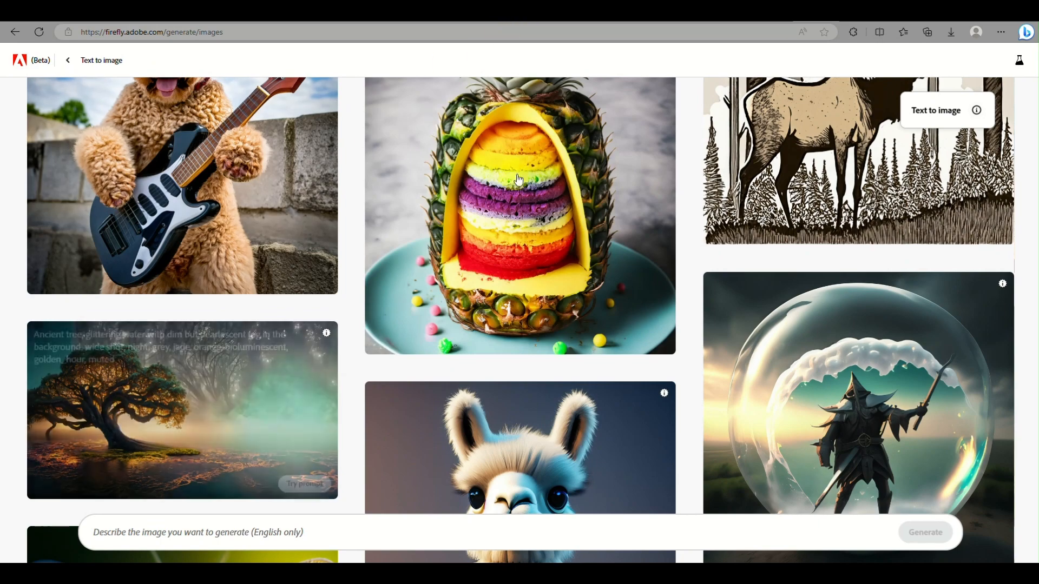
Step: Generate images from the gallery's sample prompt "Intricate rainbow flower made from jellybeans"
scroll(498, 209, "up", 2)
scroll(500, 213, "up", 2)
scroll(500, 214, "up", 5)
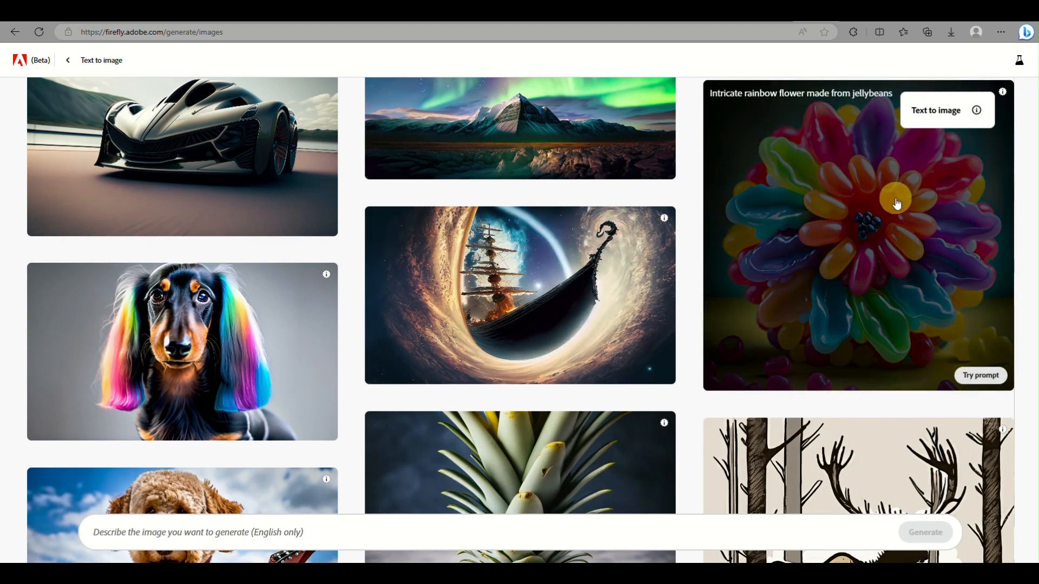
left_click(989, 384)
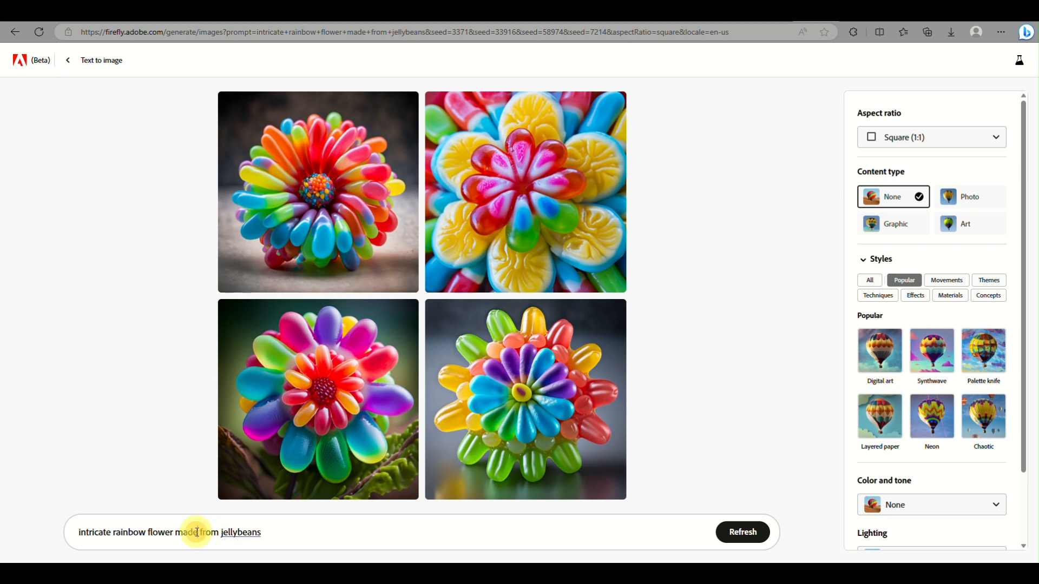
Step: Reword the prompt to "intricate rainbow flower in a form jellybeans made of jello" and generate new images
left_click_drag(197, 532, 173, 537)
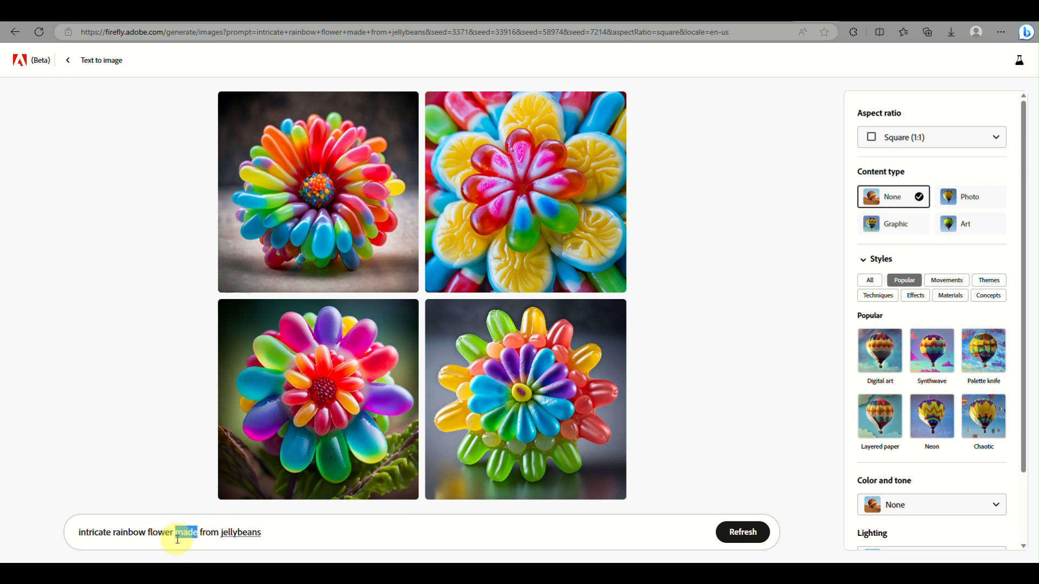
type("in a")
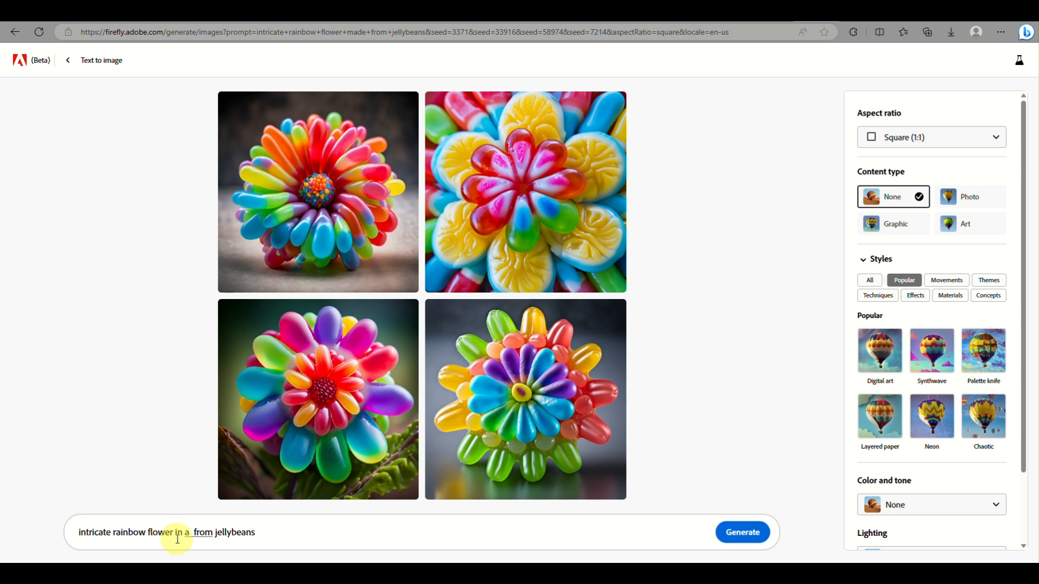
key("BackSpace")
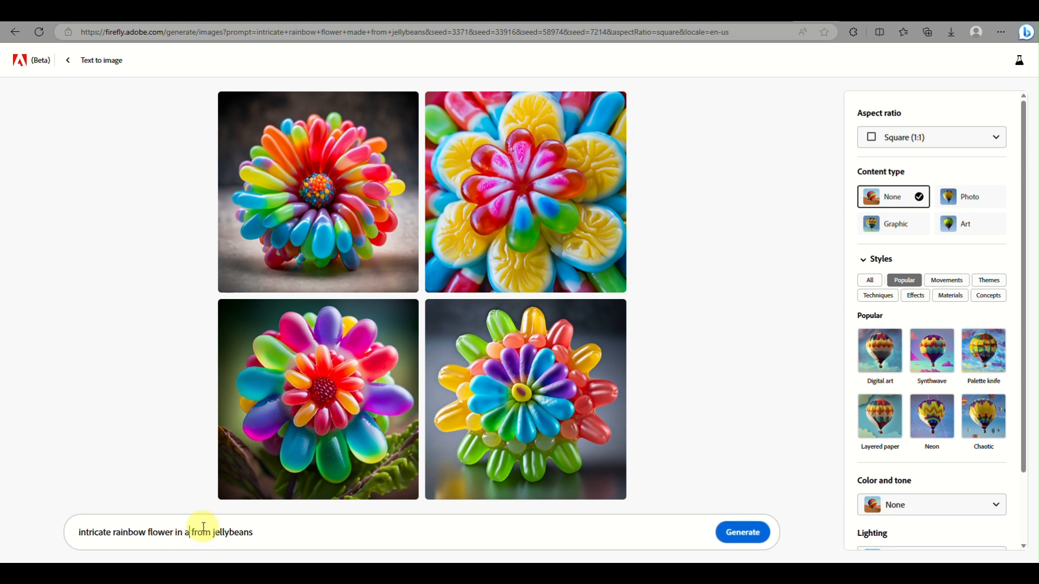
key("BackSpace")
key("BackSpace")
type("o")
left_click(273, 532)
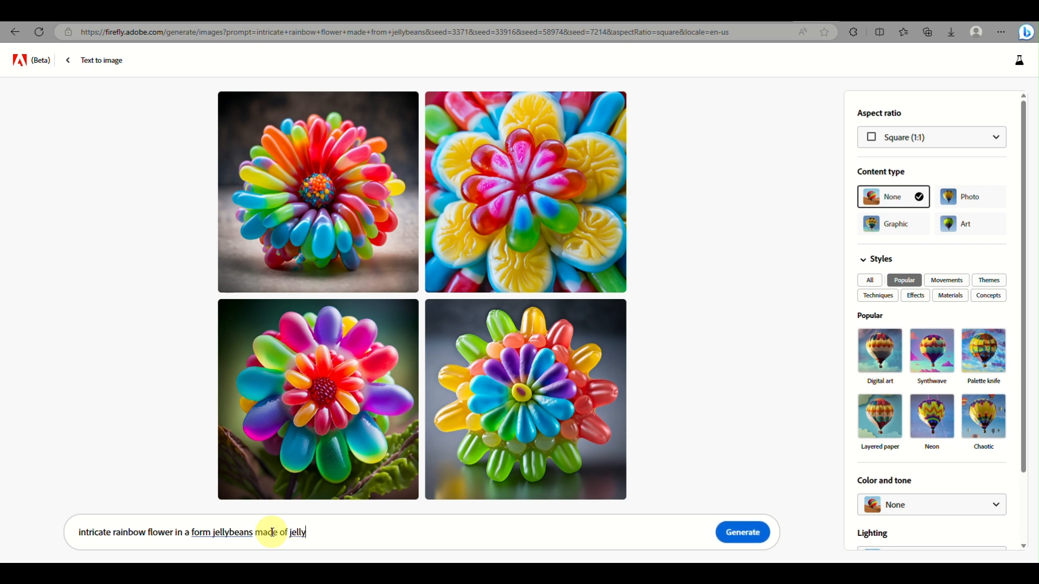
left_click(742, 541)
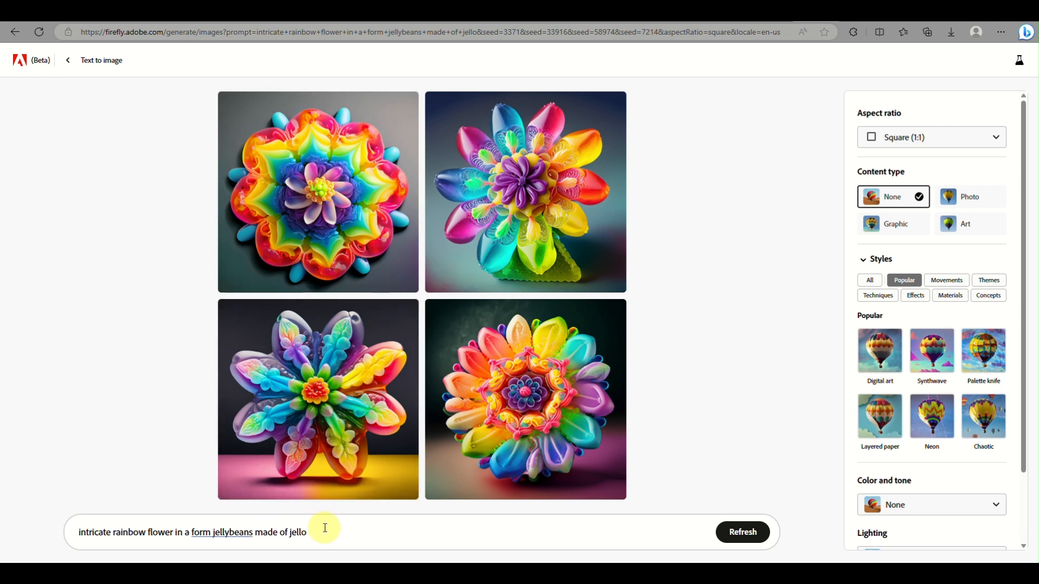
Step: Remove "in a form jellybeans" from the prompt, change "jello" to "jelly", and generate the images again
mouse_move(508, 263)
scroll(507, 263, "up", 5)
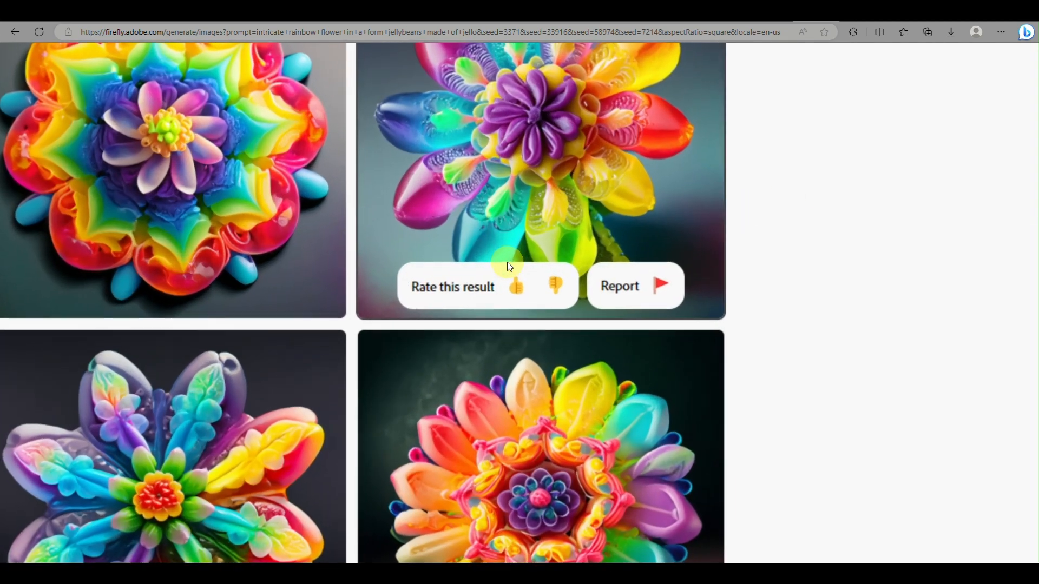
scroll(507, 266, "down", 5)
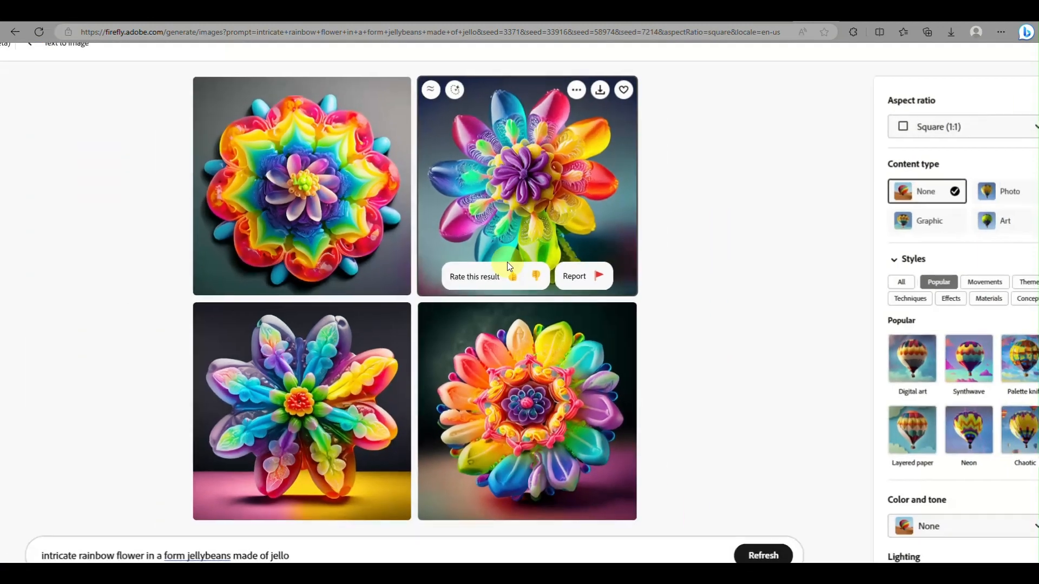
scroll(508, 261, "down", 1)
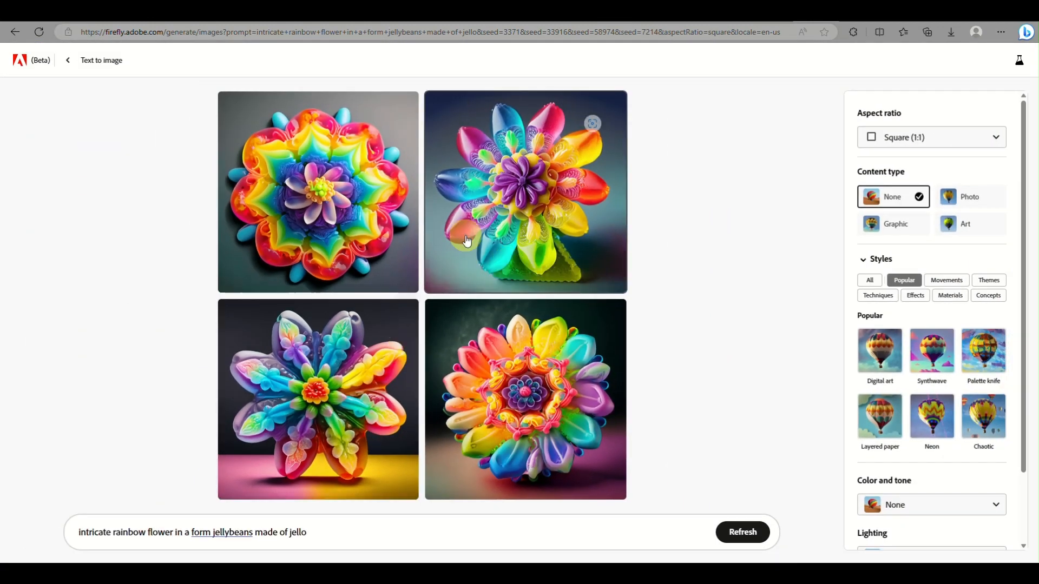
left_click(331, 532)
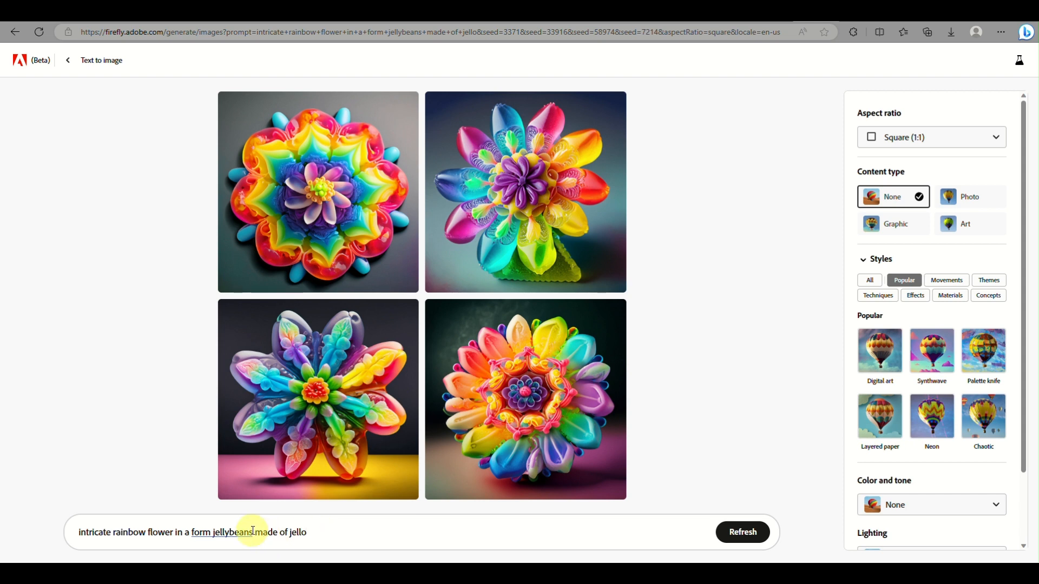
left_click_drag(253, 532, 187, 533)
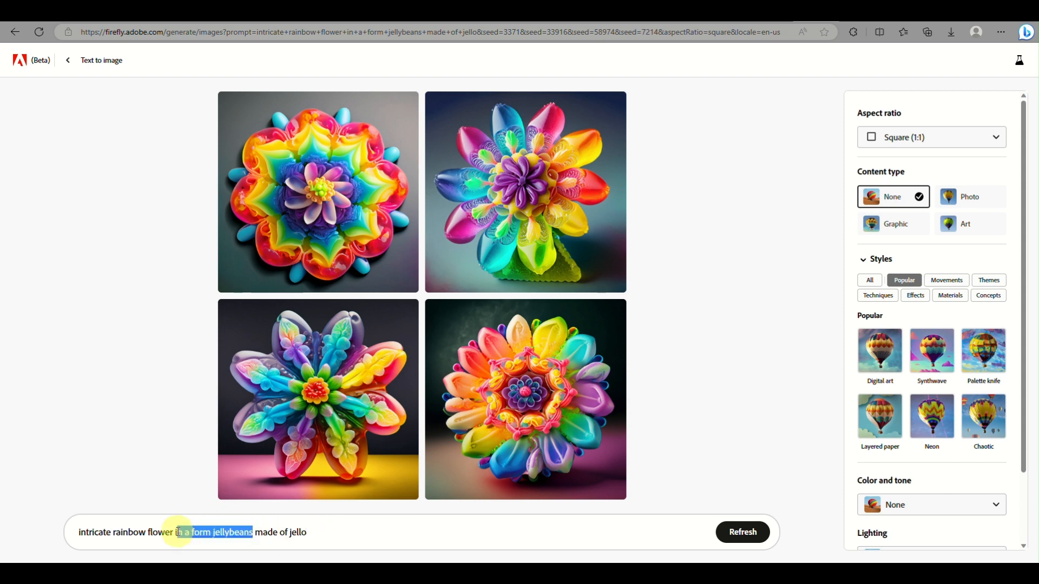
key("BackSpace")
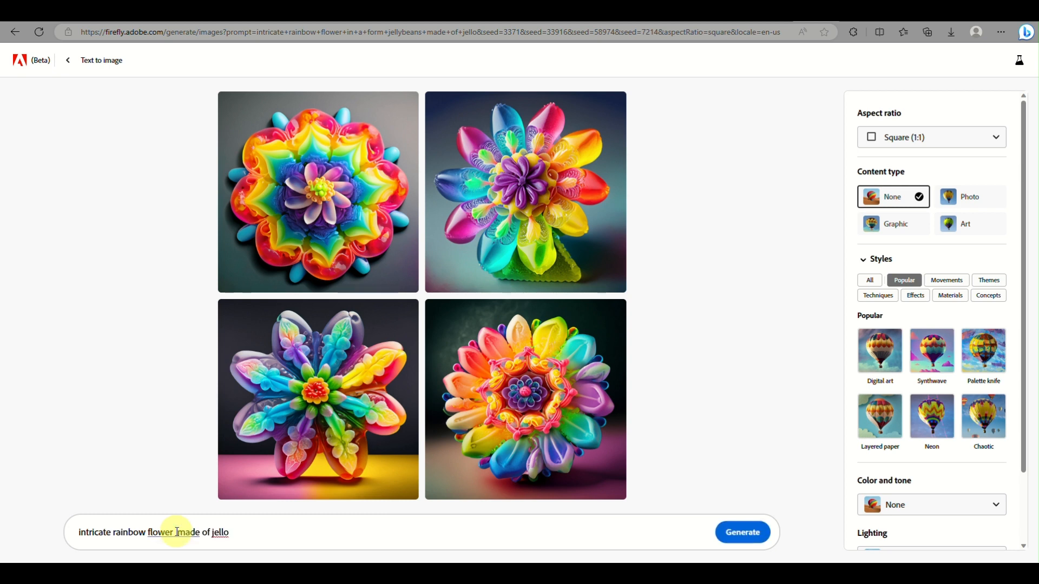
left_click(255, 525)
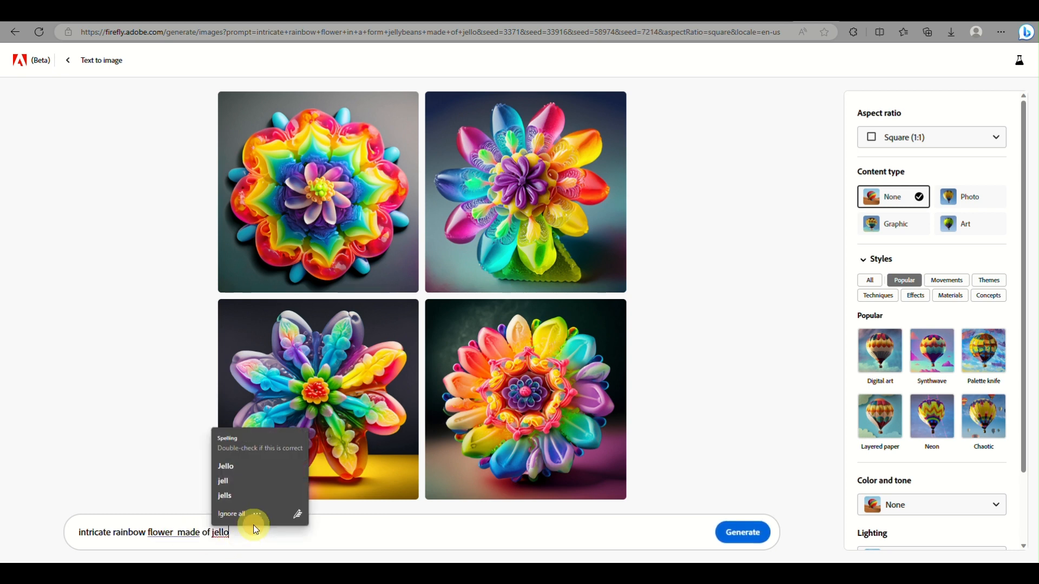
key("BackSpace")
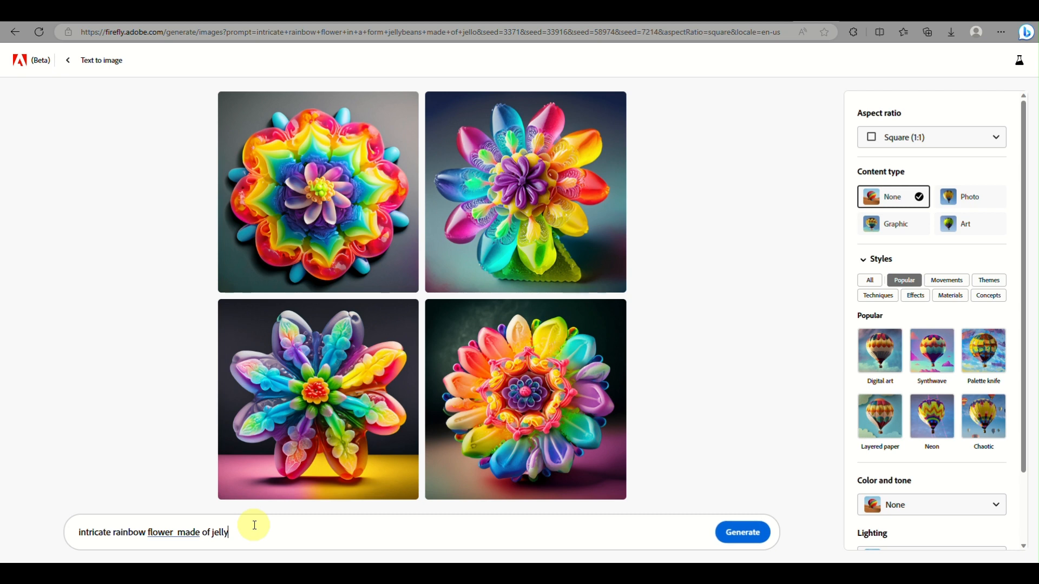
left_click(750, 534)
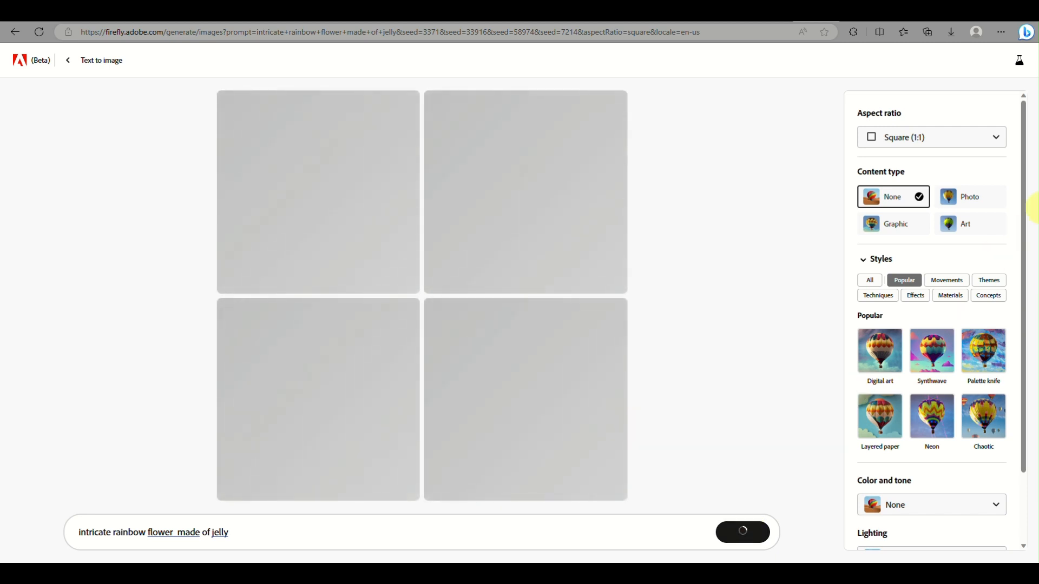
Step: Review the available aspect ratio options and keep Square (1:1)
scroll(1010, 168, "up", 5)
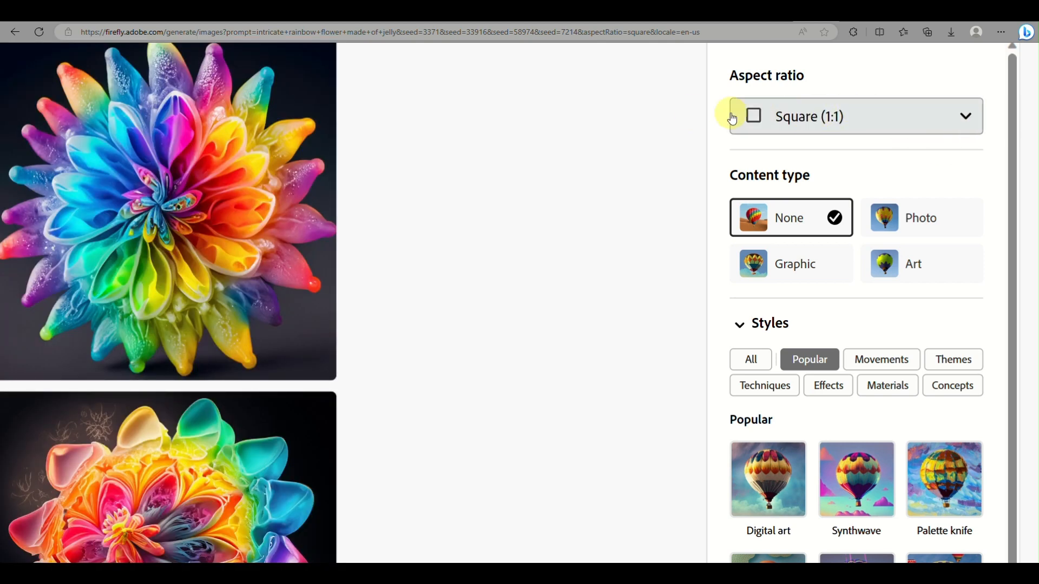
left_click(787, 118)
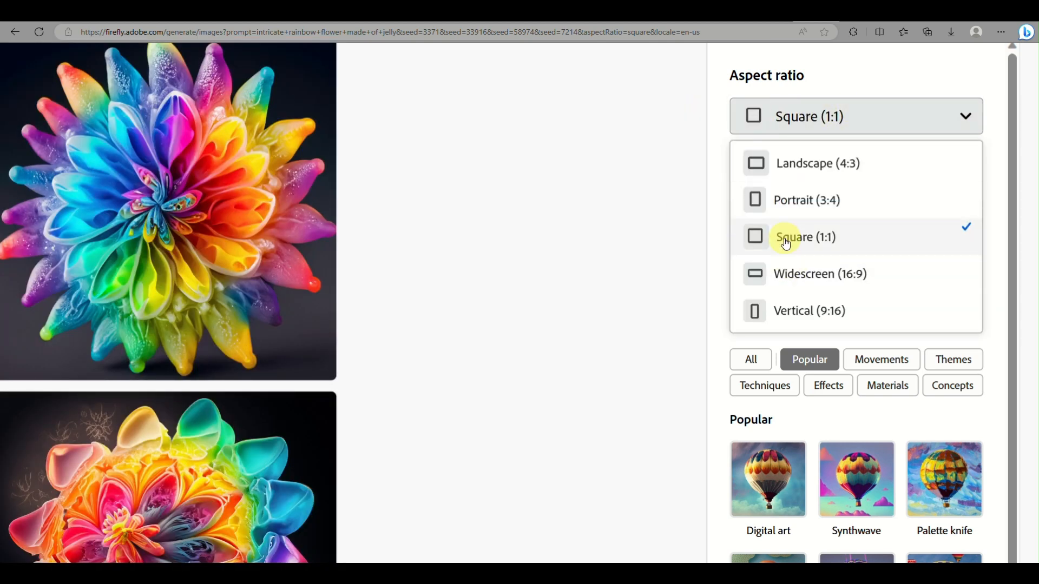
left_click(812, 106)
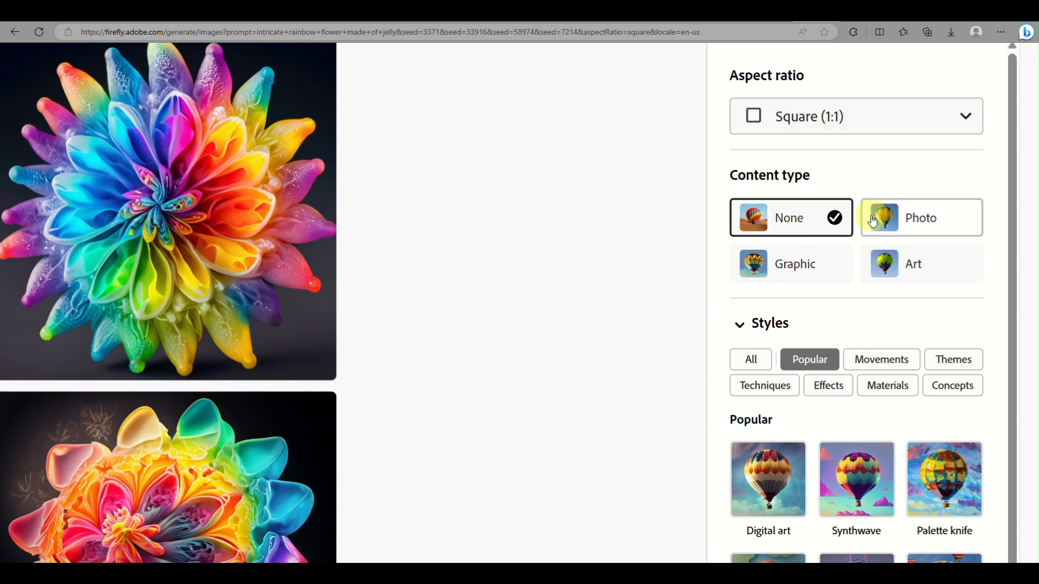
Step: Set the content type to Art to regenerate the rainbow flower images
scroll(647, 312, "down", 5)
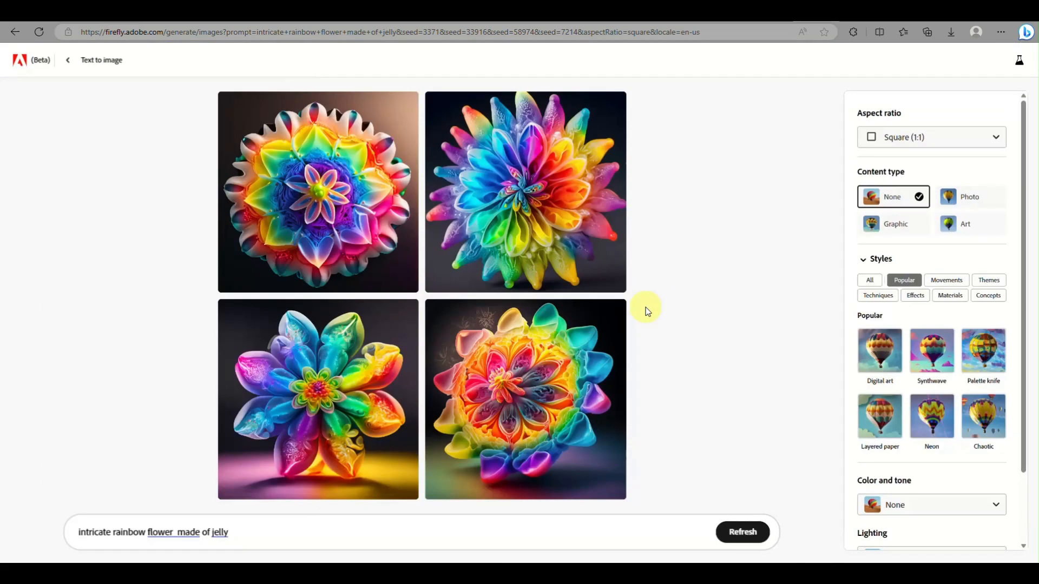
scroll(647, 312, "up", 5)
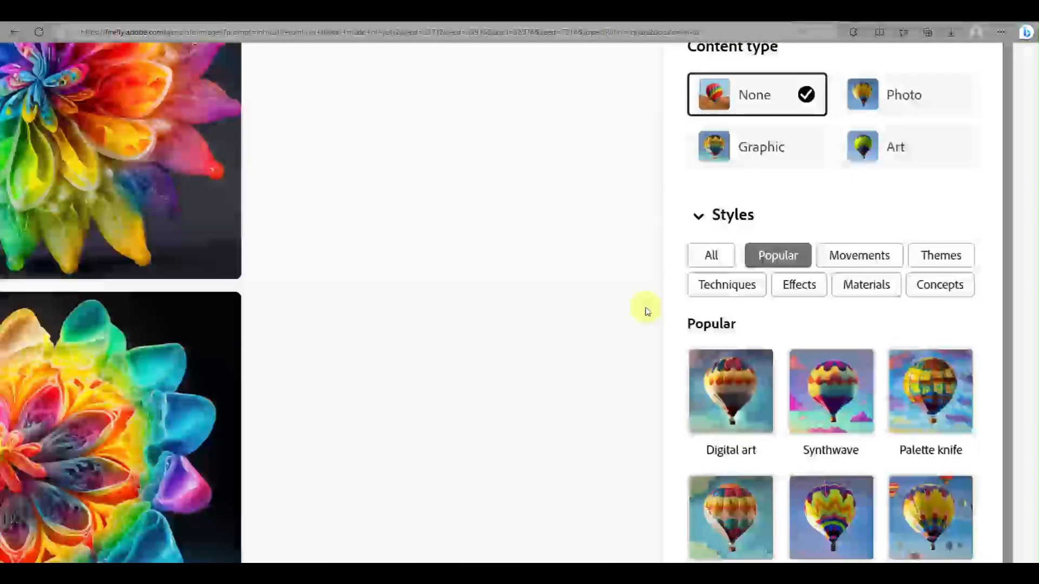
left_click(901, 152)
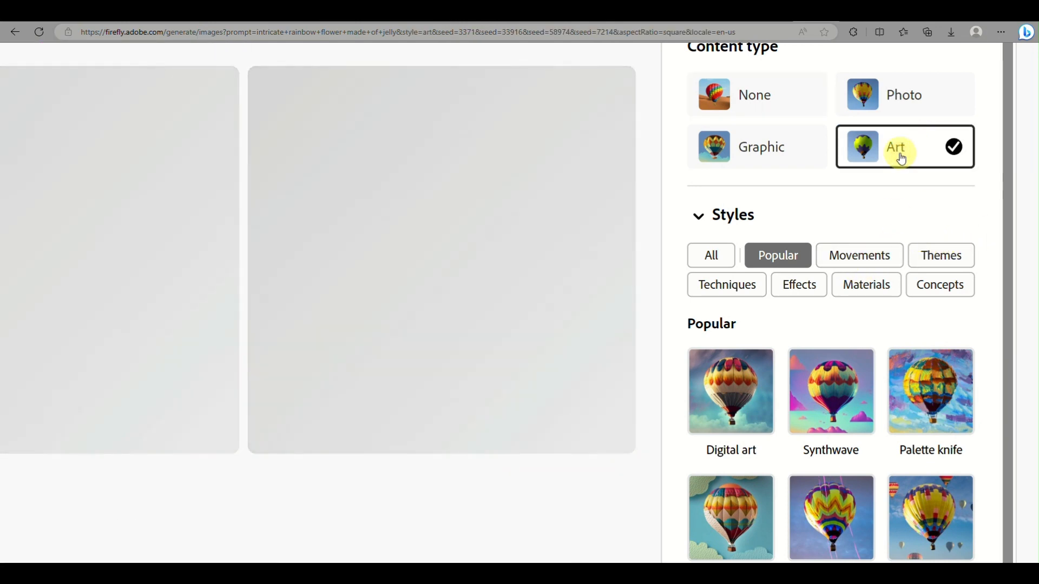
scroll(901, 158, "down", 5)
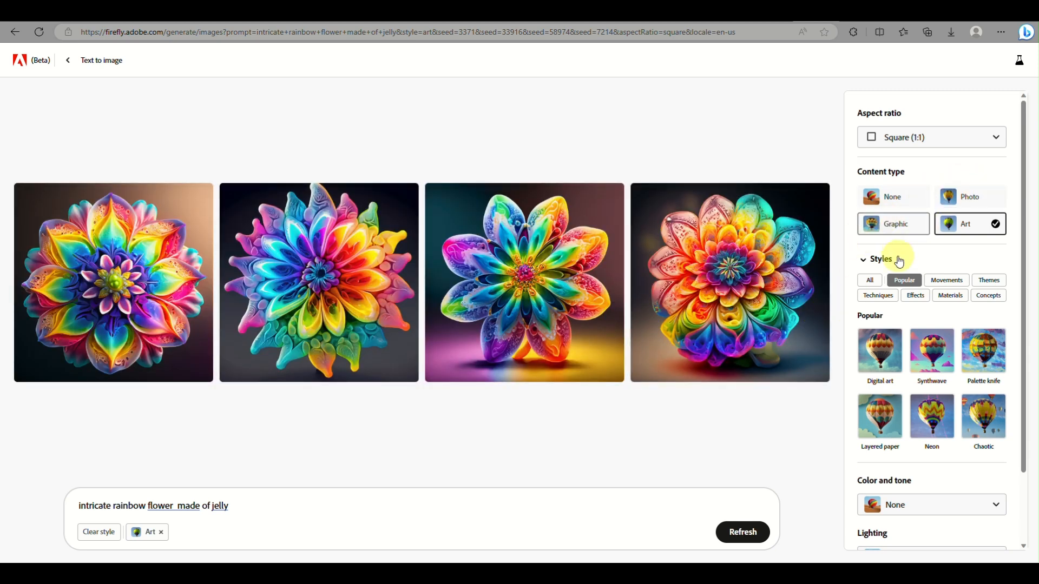
Step: Set the content type to Graphic and examine each of the four regenerated flower images up close
left_click(895, 224)
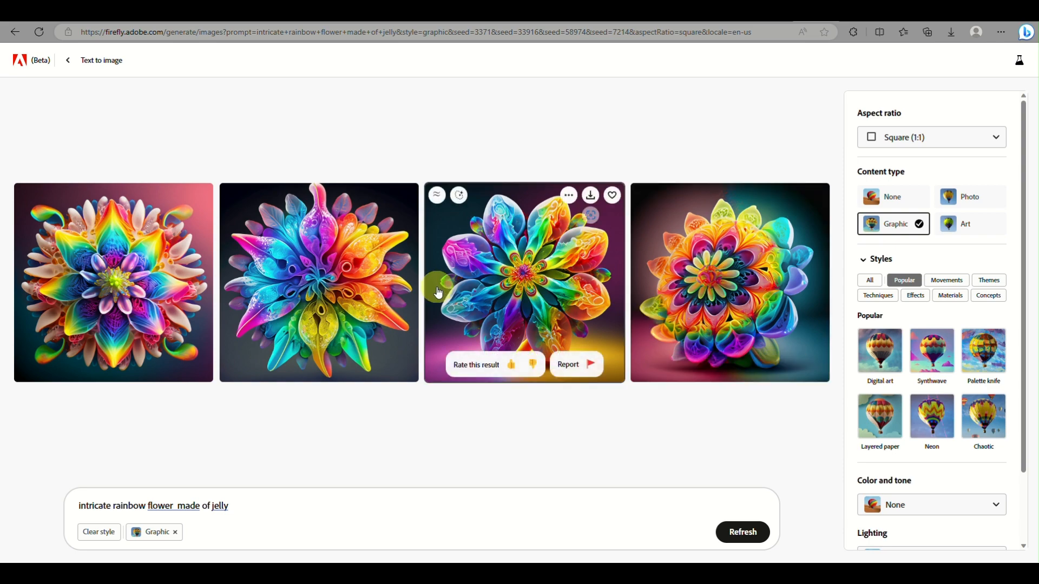
scroll(102, 316, "up", 5)
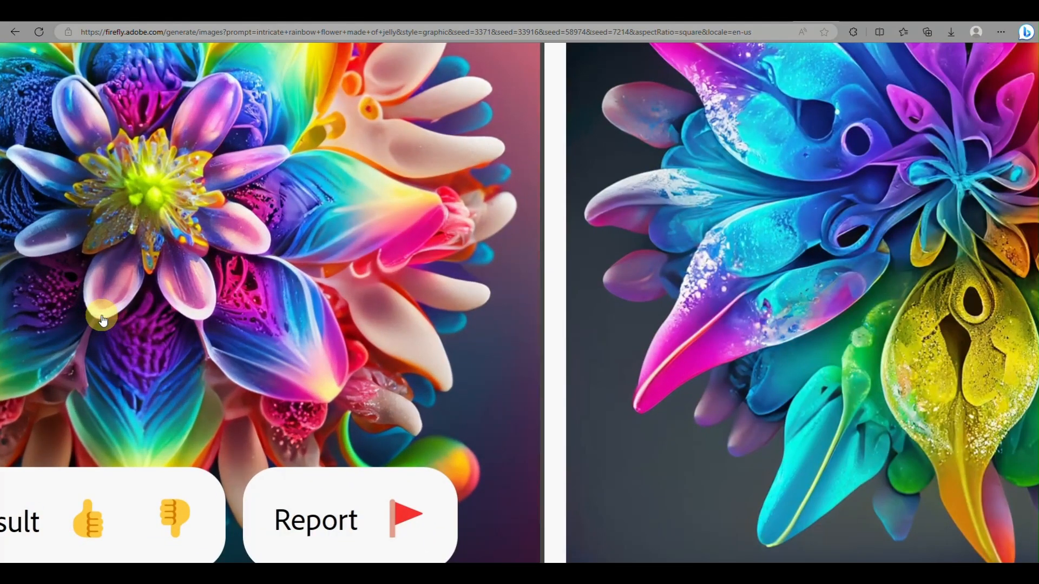
scroll(102, 316, "right", 10)
scroll(103, 319, "right", 10)
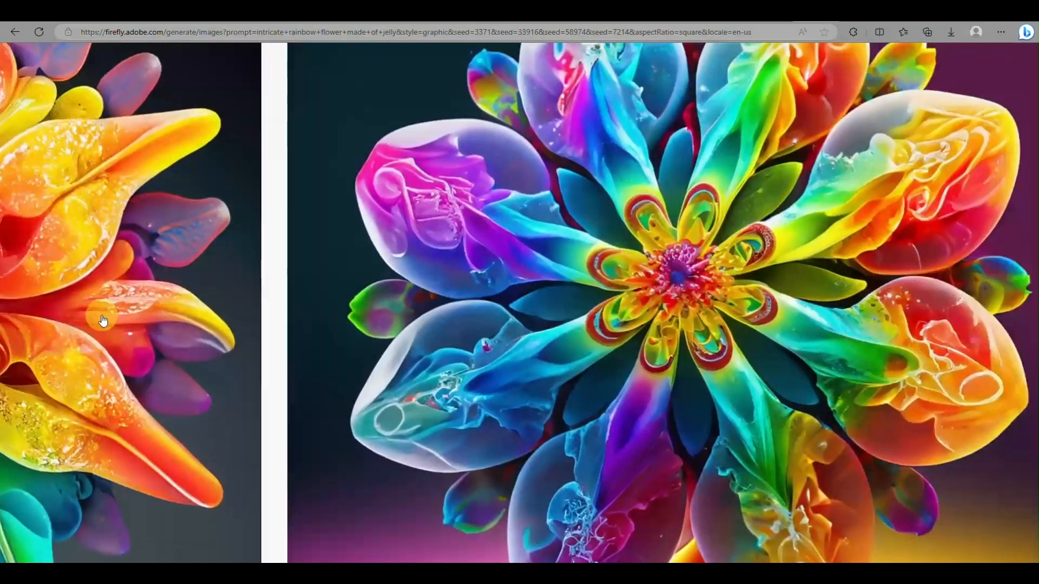
scroll(102, 320, "right", 8)
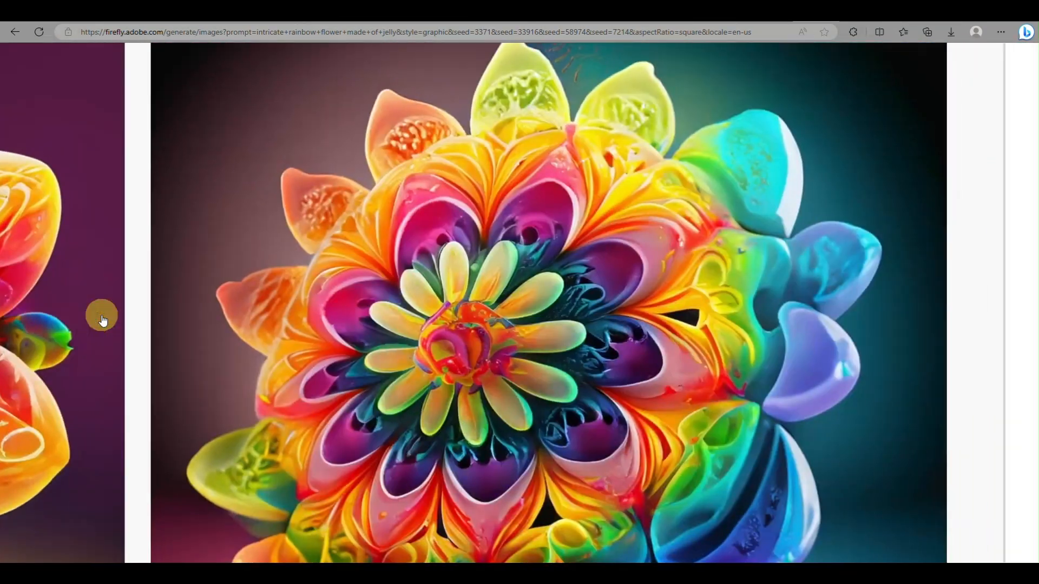
scroll(103, 319, "down", 5)
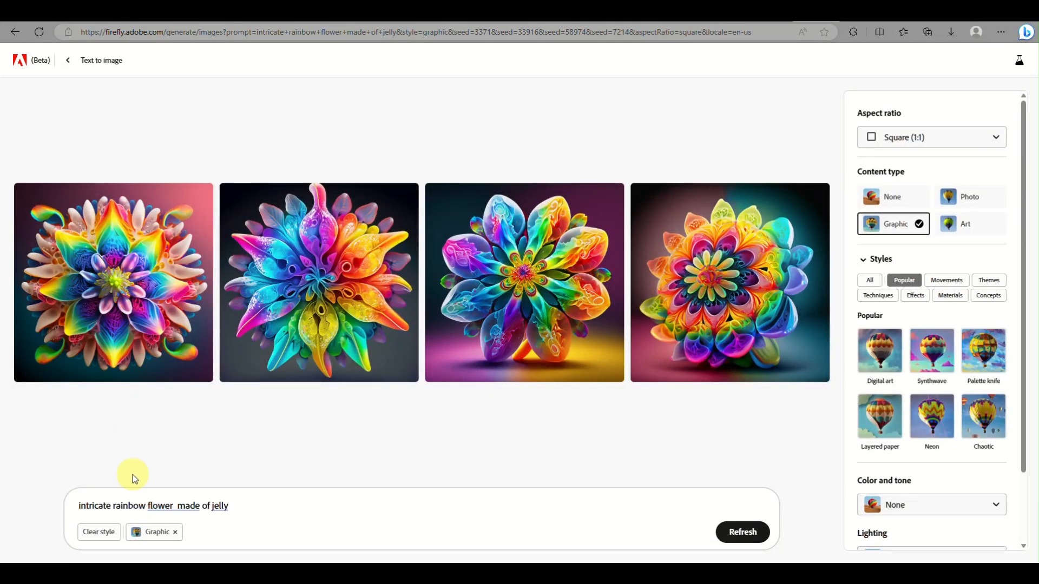
Step: Apply the Digital art style and set the color and tone to Vibrant color
left_click_drag(146, 508, 173, 508)
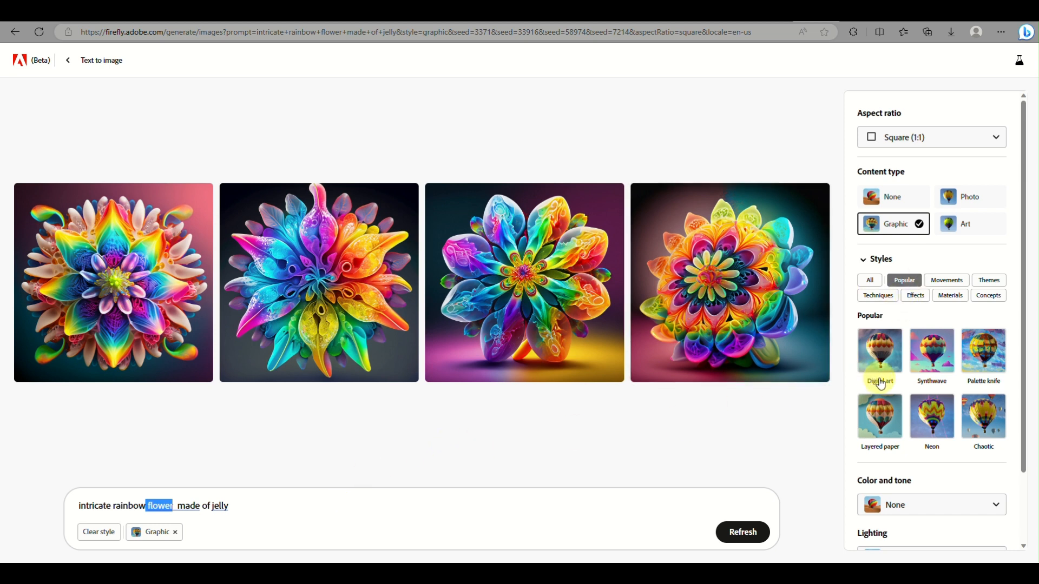
scroll(881, 384, "down", 2)
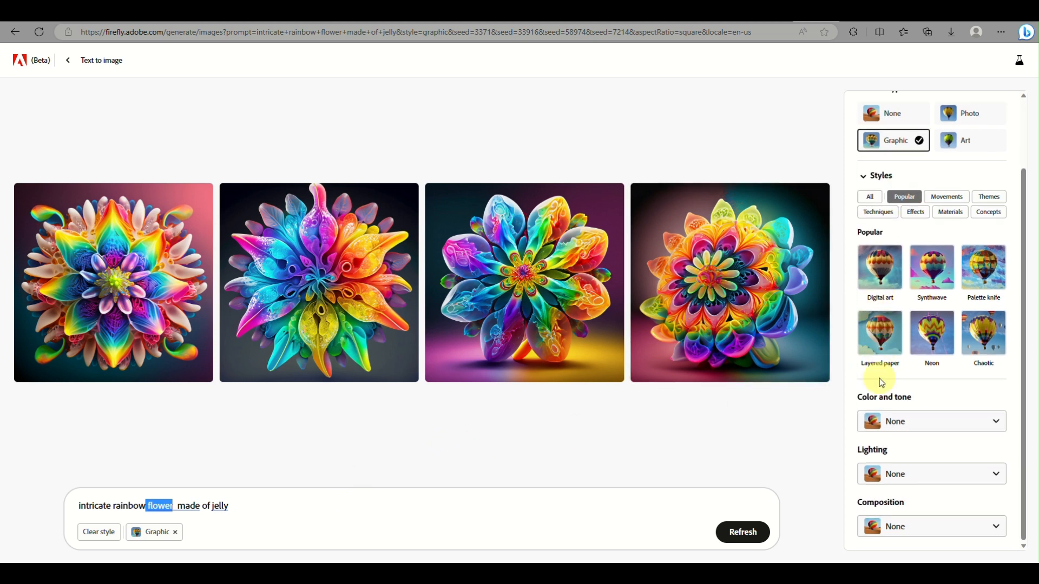
left_click(895, 287)
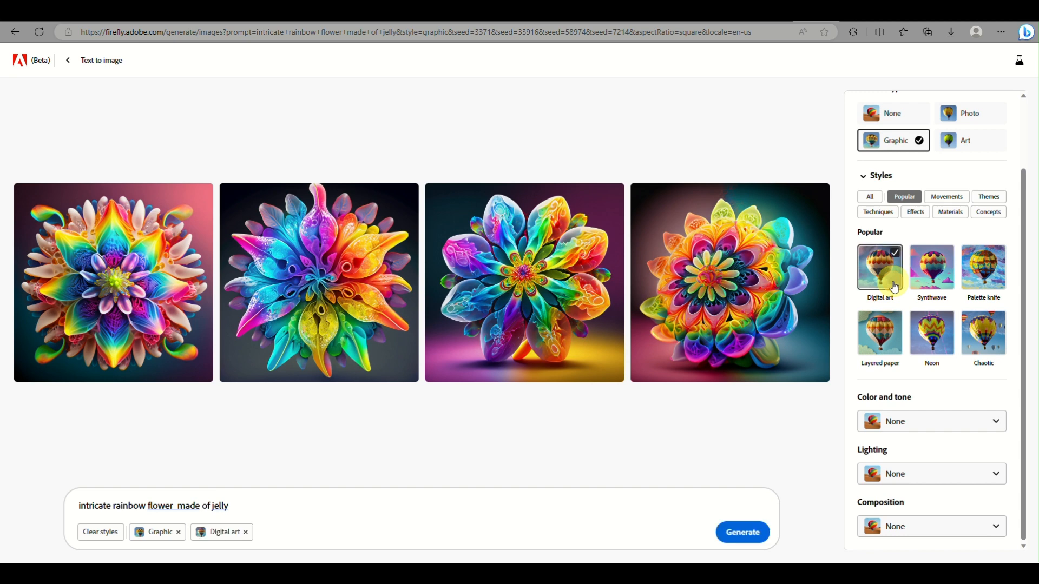
left_click(924, 423)
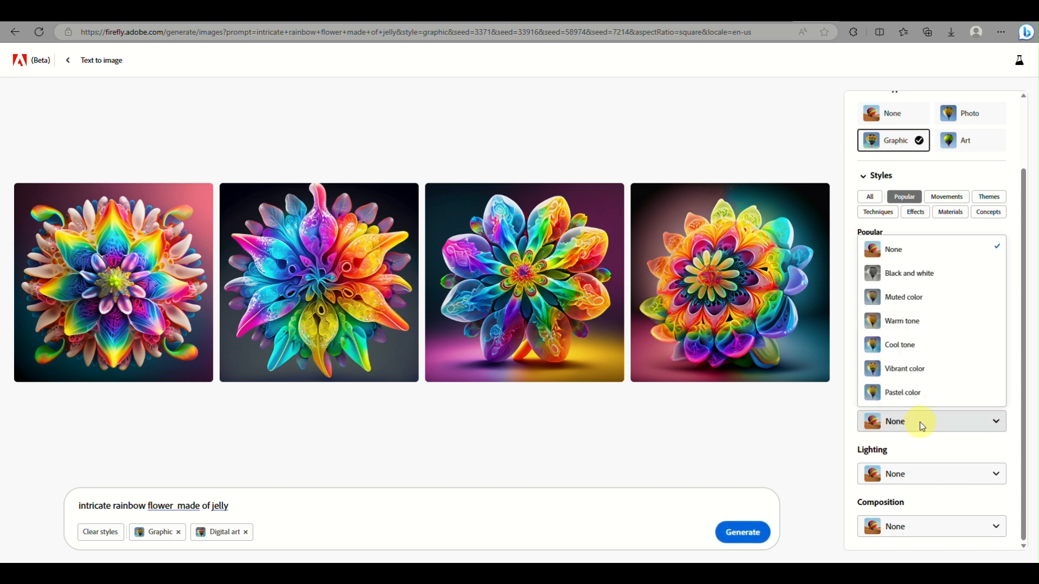
left_click(921, 378)
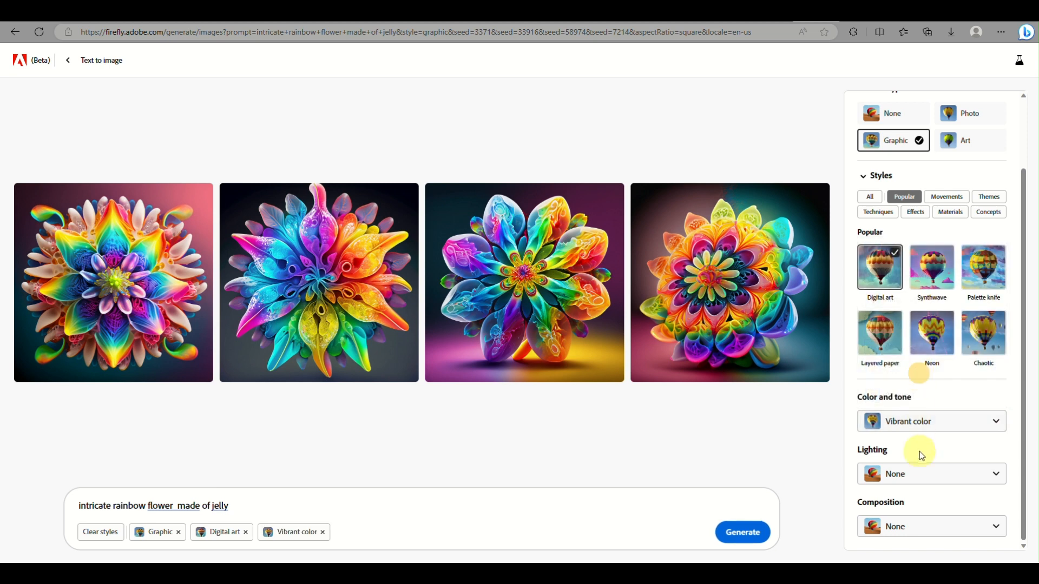
Step: Set the lighting to Backlighting and the composition to Macrophotography, and generate the images with these styles
left_click(935, 474)
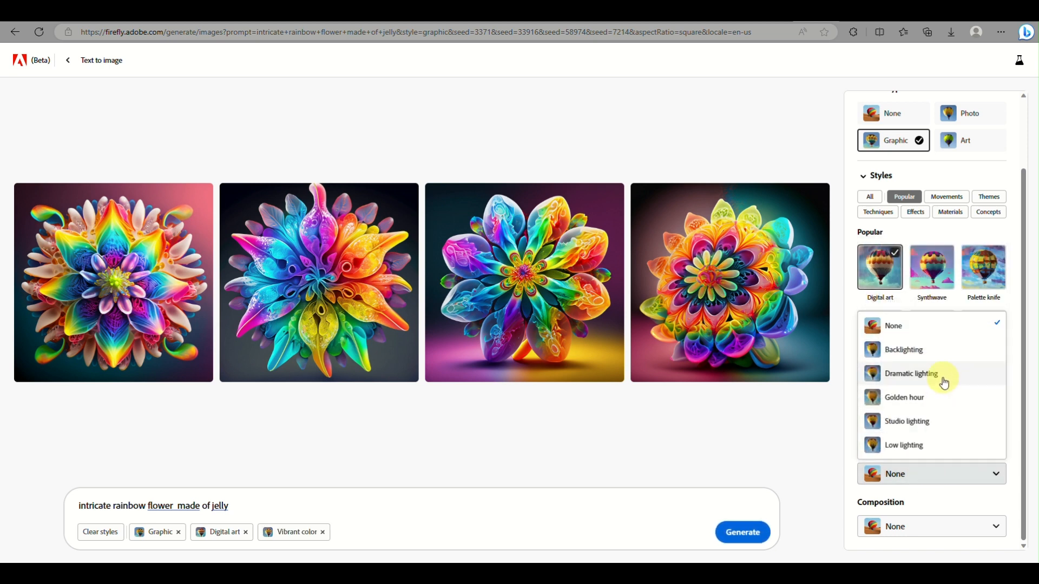
left_click(914, 351)
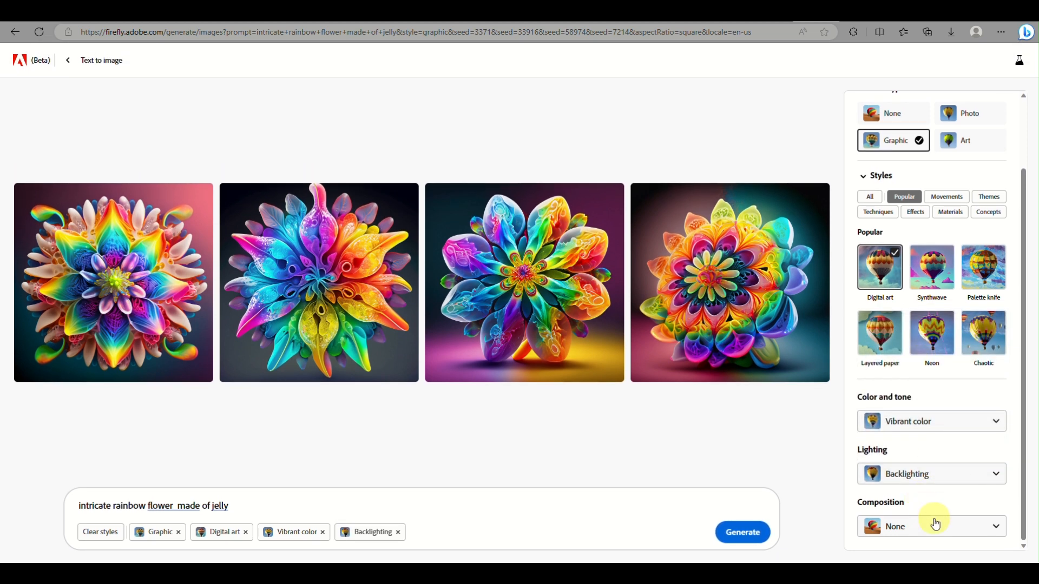
left_click(935, 523)
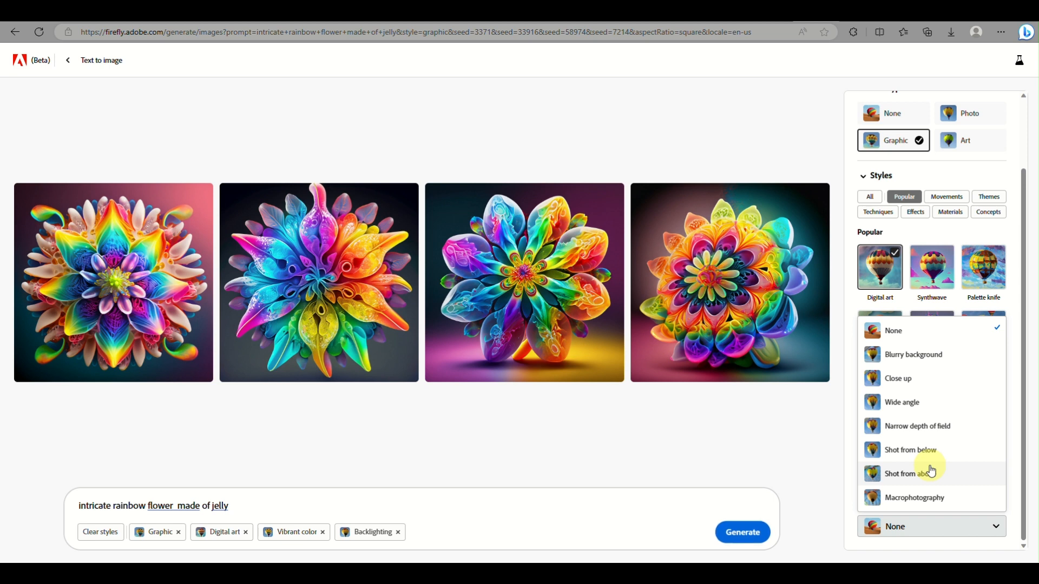
left_click(927, 499)
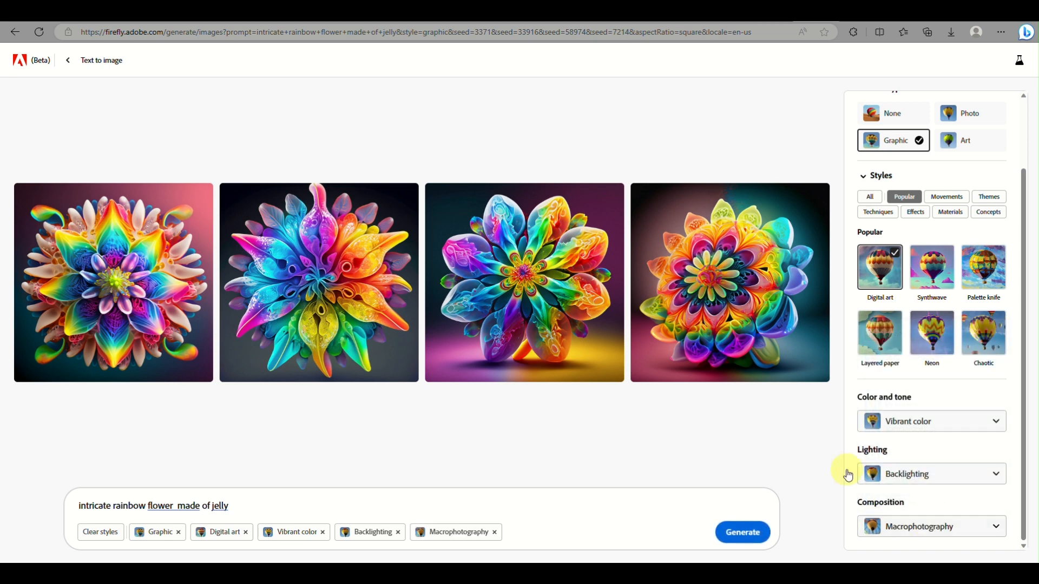
left_click(744, 540)
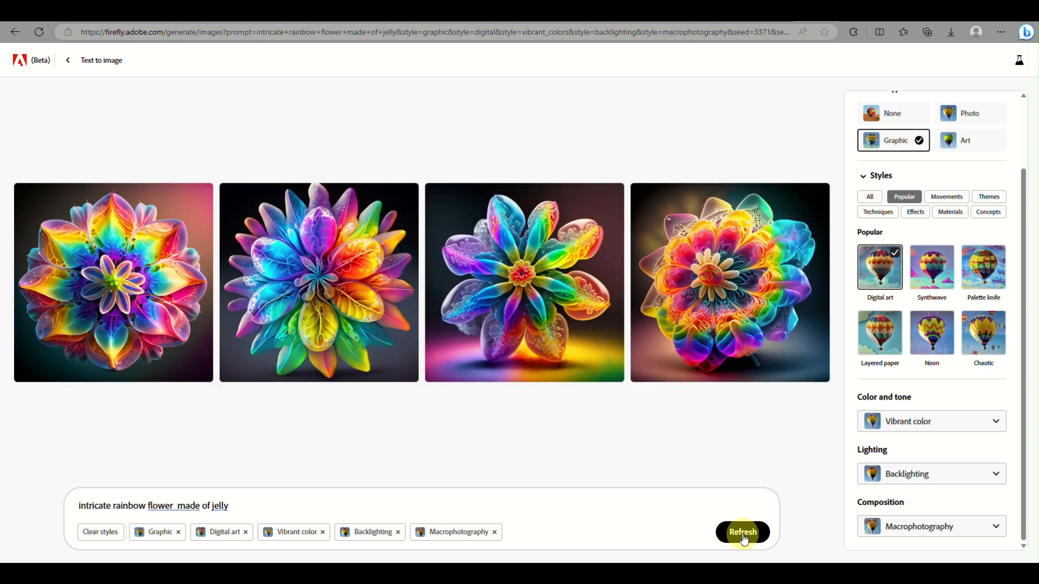
Step: Refresh the results to get a new set of images, and examine the third flower and its image controls up close
left_click(743, 536)
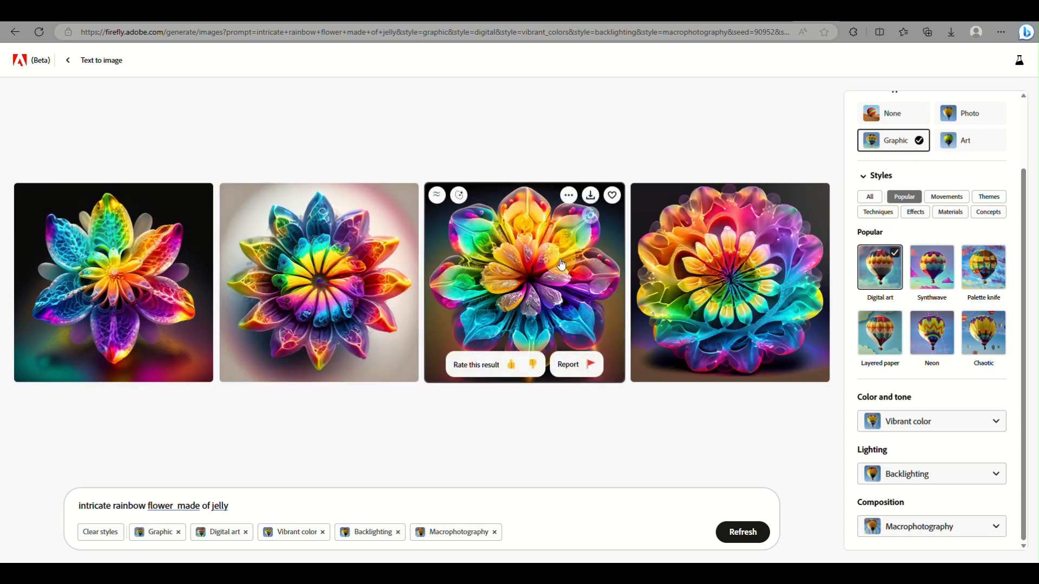
scroll(561, 264, "up", 5)
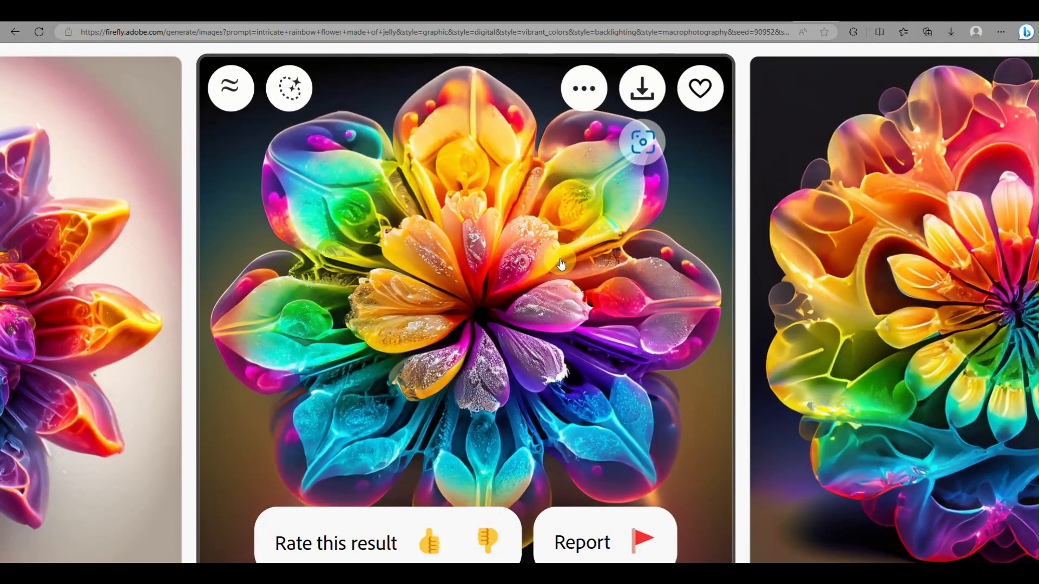
scroll(560, 264, "down", 5)
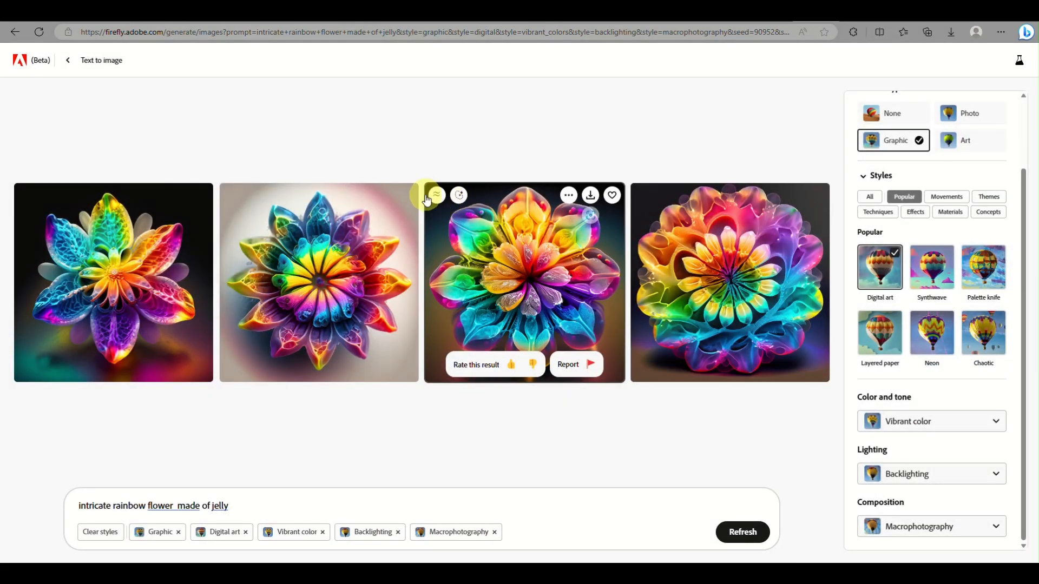
scroll(428, 200, "up", 5)
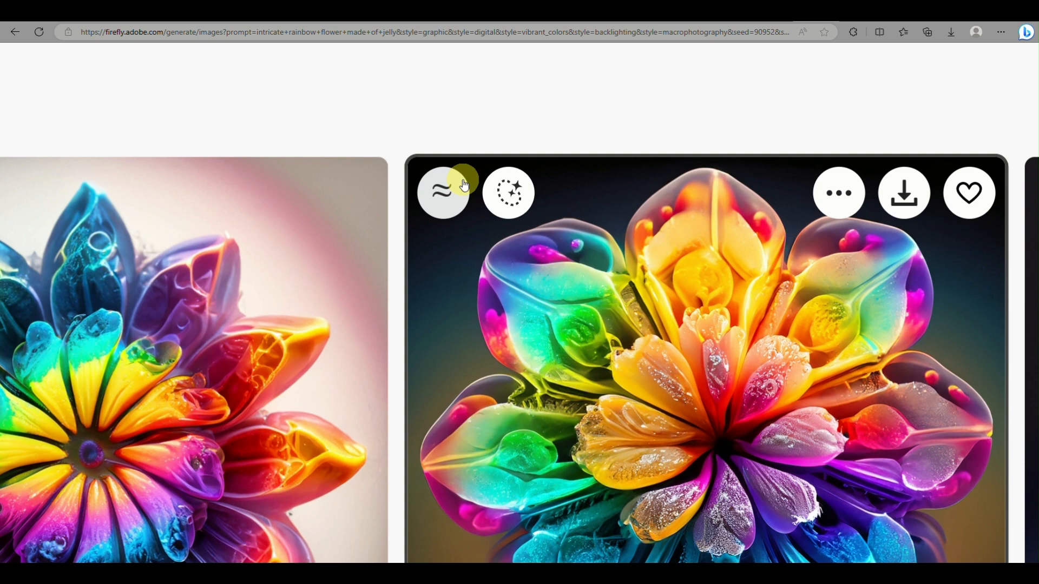
scroll(501, 249, "down", 5)
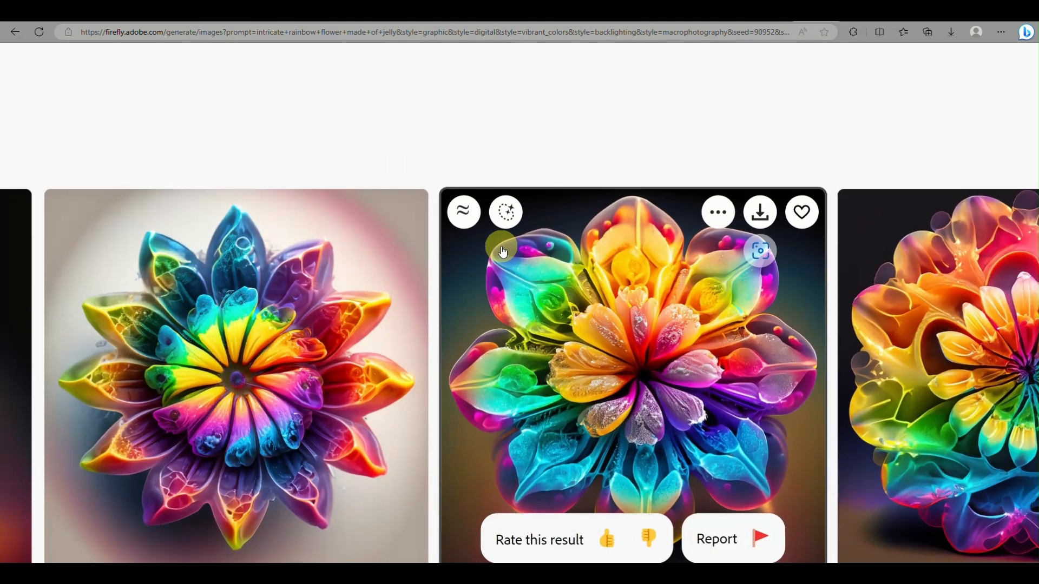
scroll(502, 252, "right", 2)
scroll(503, 252, "down", 2)
scroll(502, 252, "up", 2)
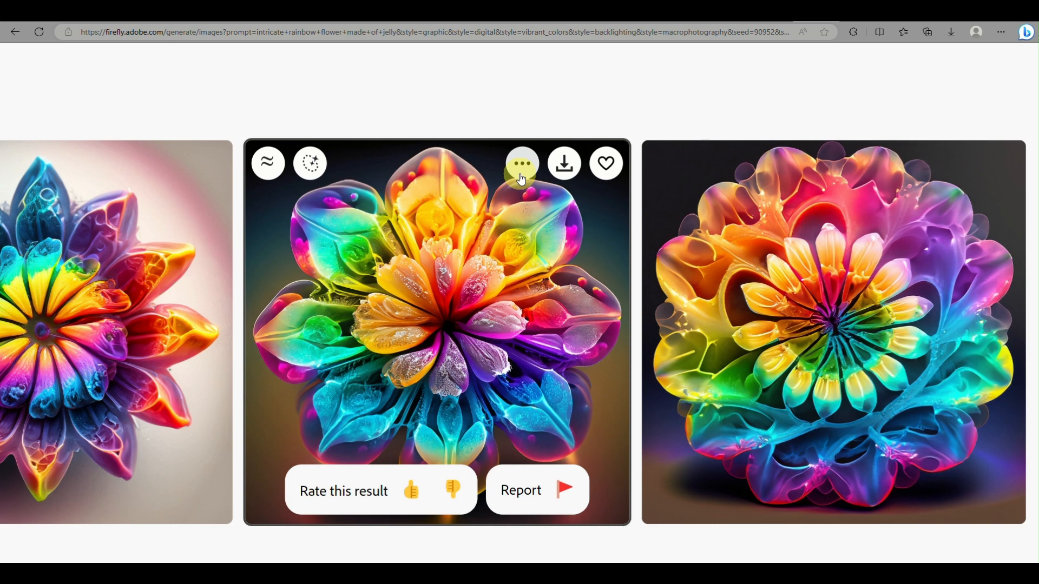
Step: Give the third flower image a positive rating, mark it as a favorite, and show its additional options
left_click(411, 490)
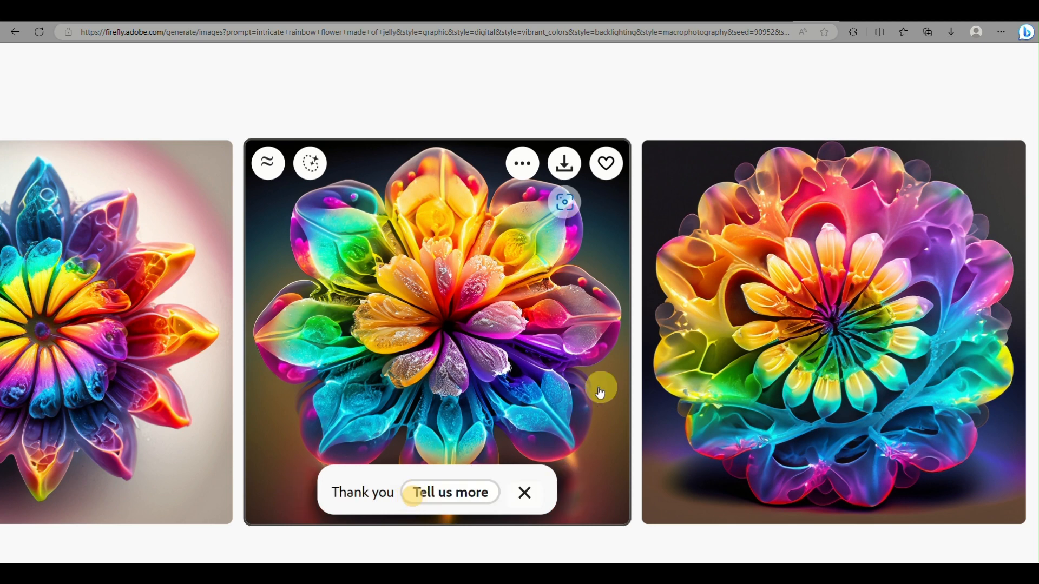
left_click(602, 163)
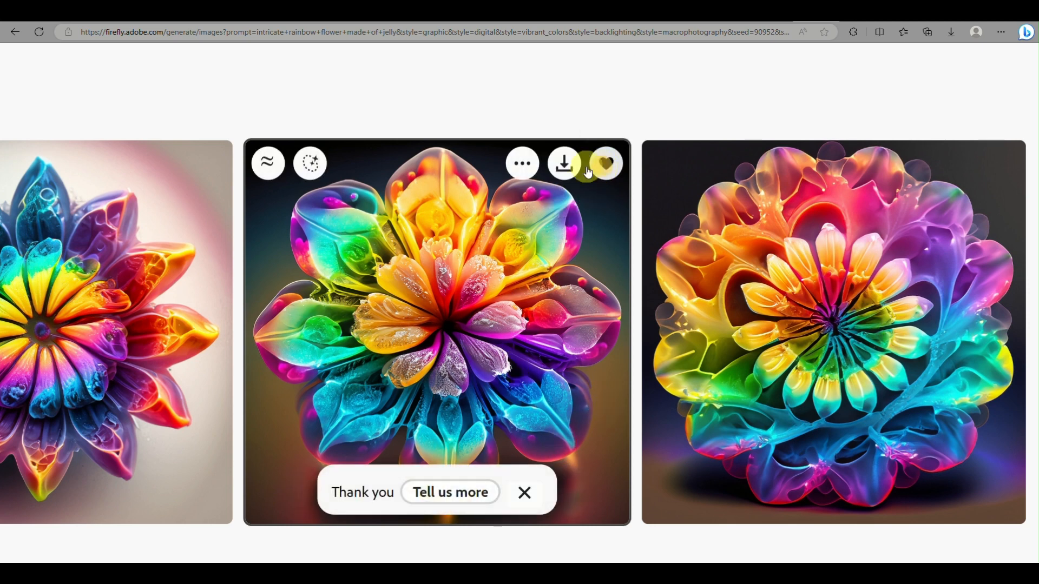
left_click(525, 164)
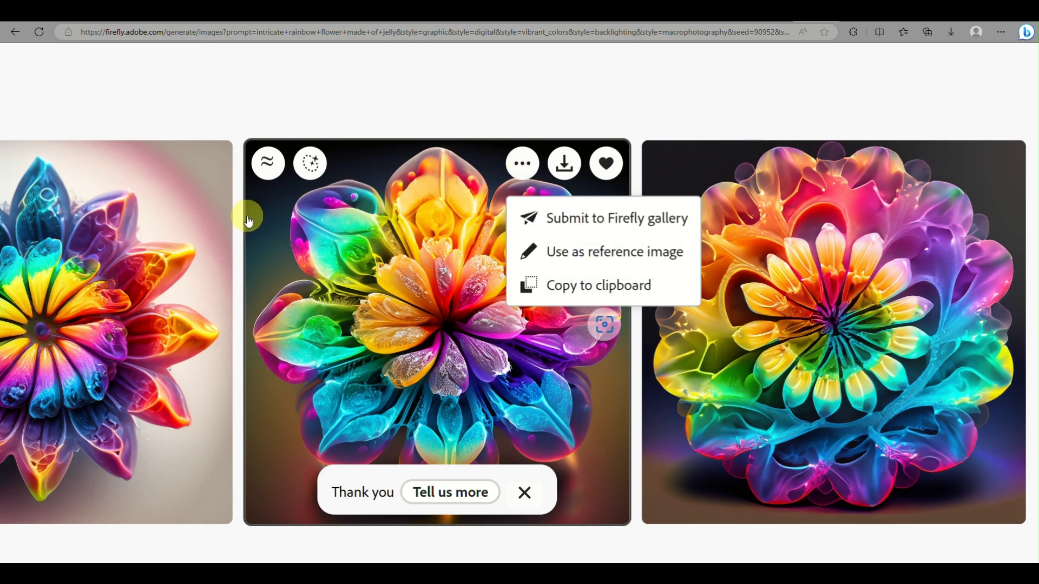
Step: Generate images similar to the third flower and examine the new variations up close
left_click(265, 163)
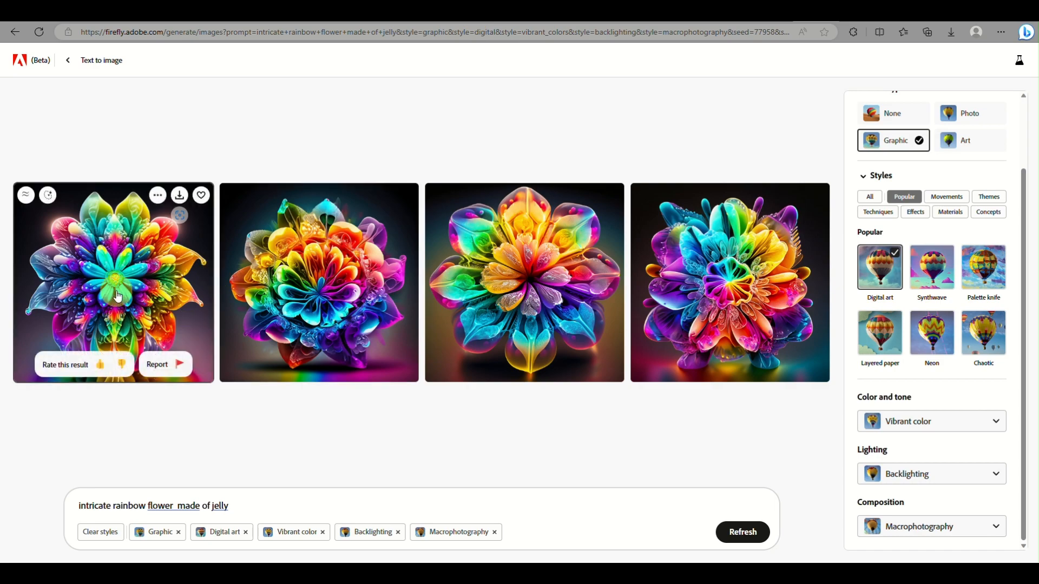
scroll(115, 293, "up", 8)
scroll(118, 296, "left", 4)
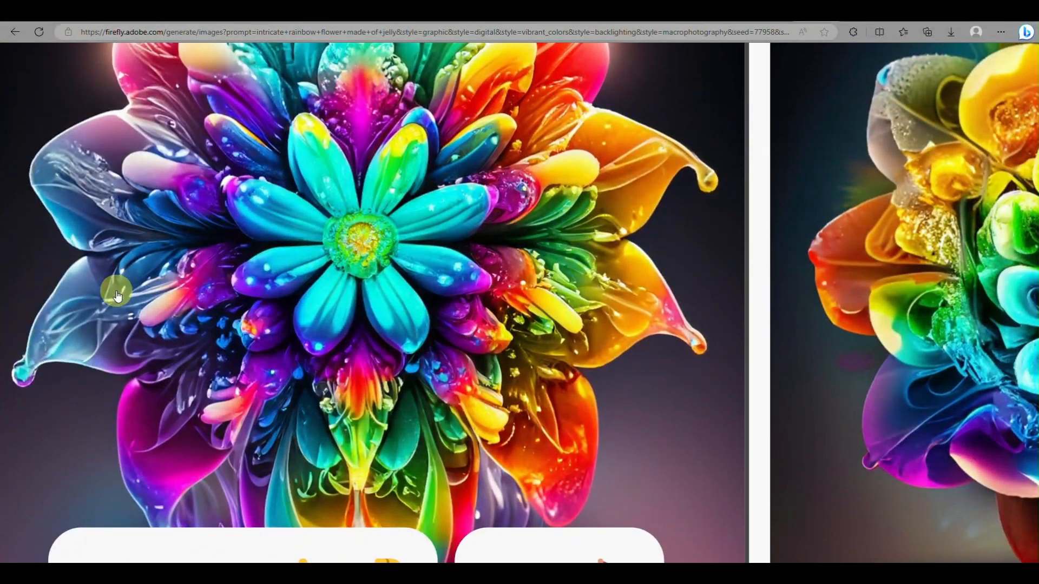
scroll(118, 296, "down", 2)
scroll(118, 297, "right", 7)
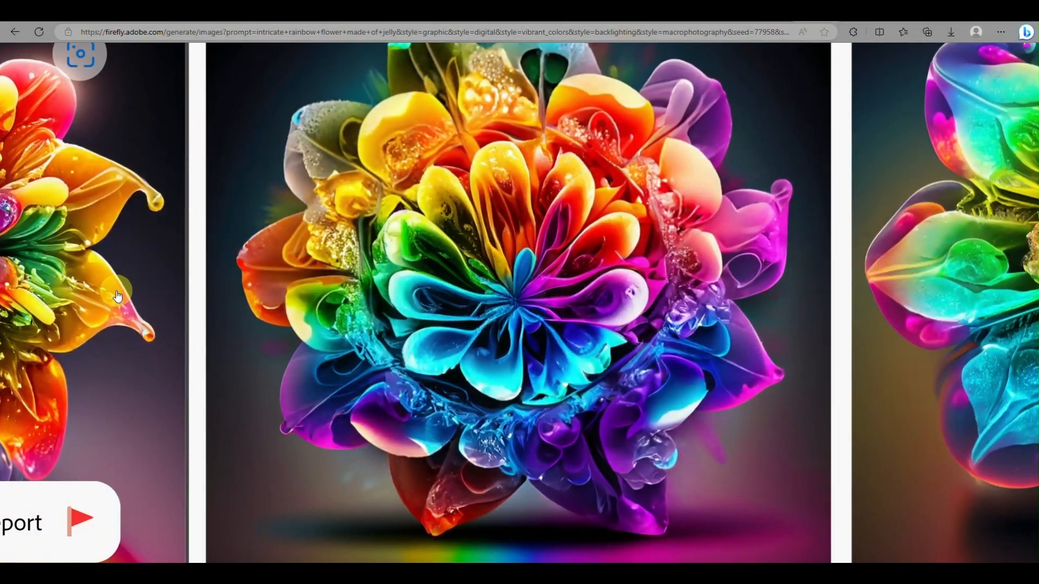
scroll(118, 296, "right", 10)
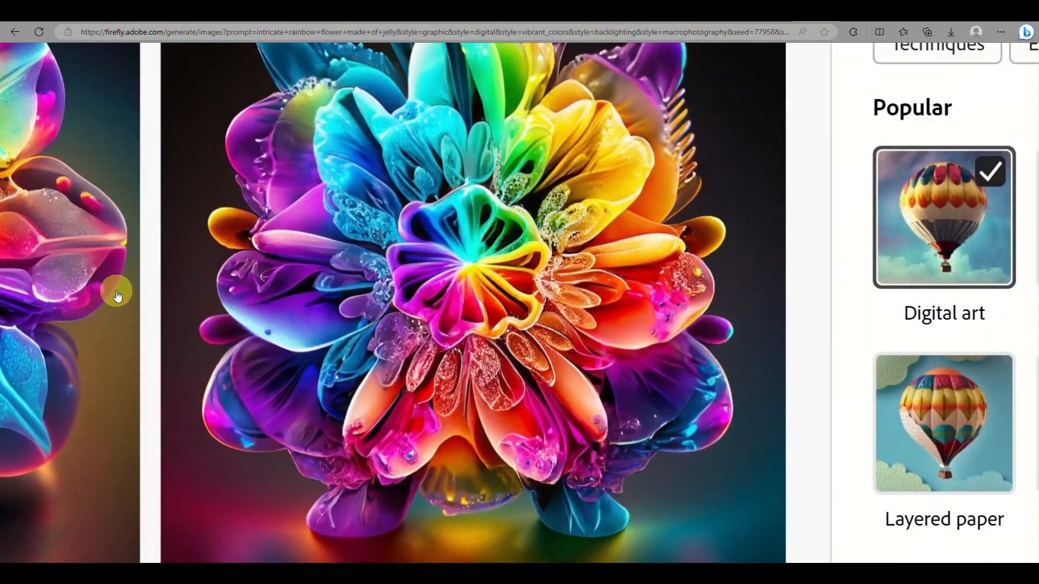
Step: Leave the generated flower results and browse the Text to image gallery of sample images
scroll(118, 296, "down", 6)
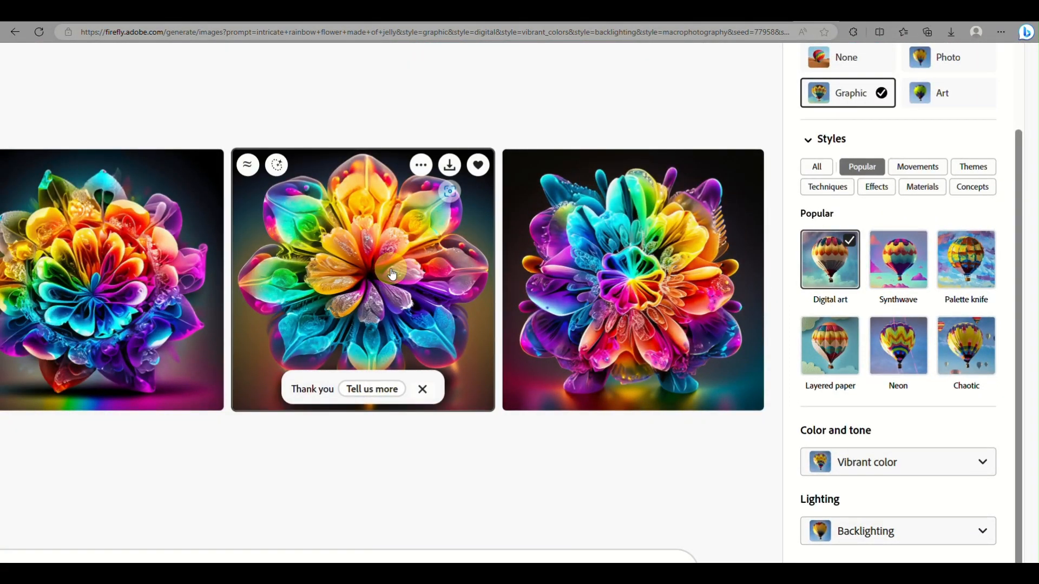
scroll(392, 274, "down", 3)
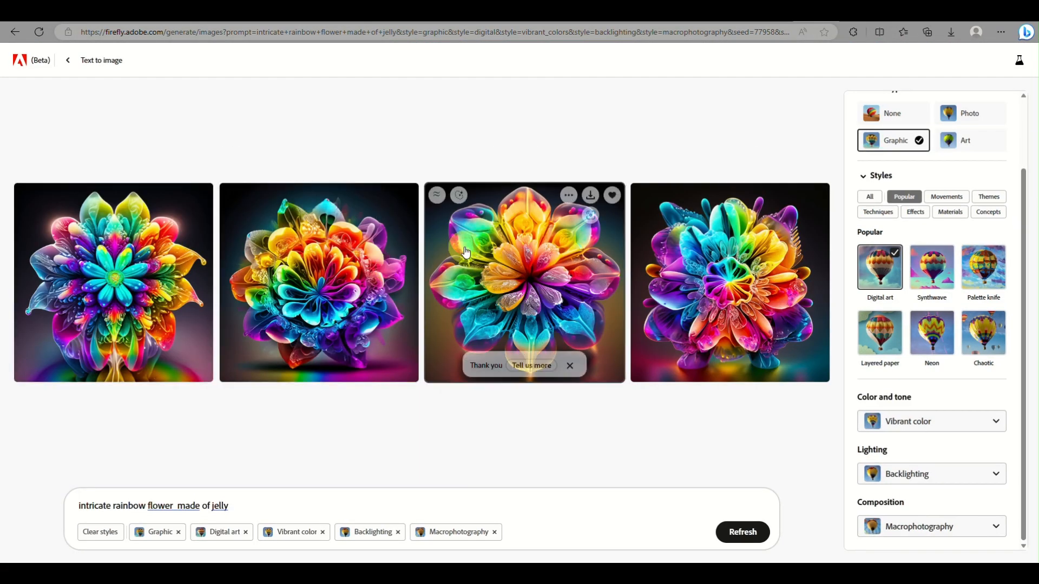
left_click(68, 62)
scroll(289, 418, "up", 2)
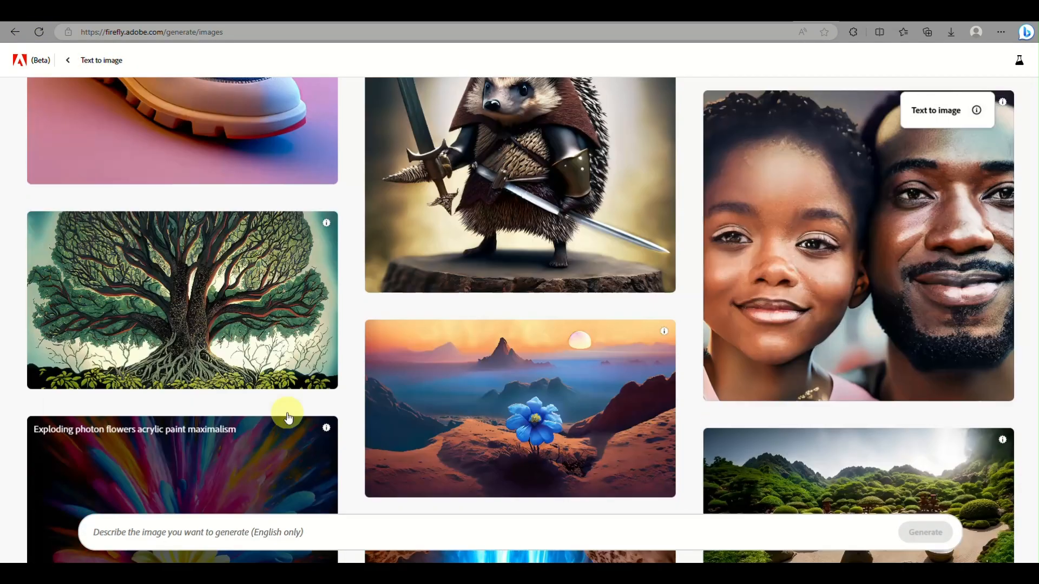
scroll(146, 332, "up", 6)
scroll(132, 291, "up", 10)
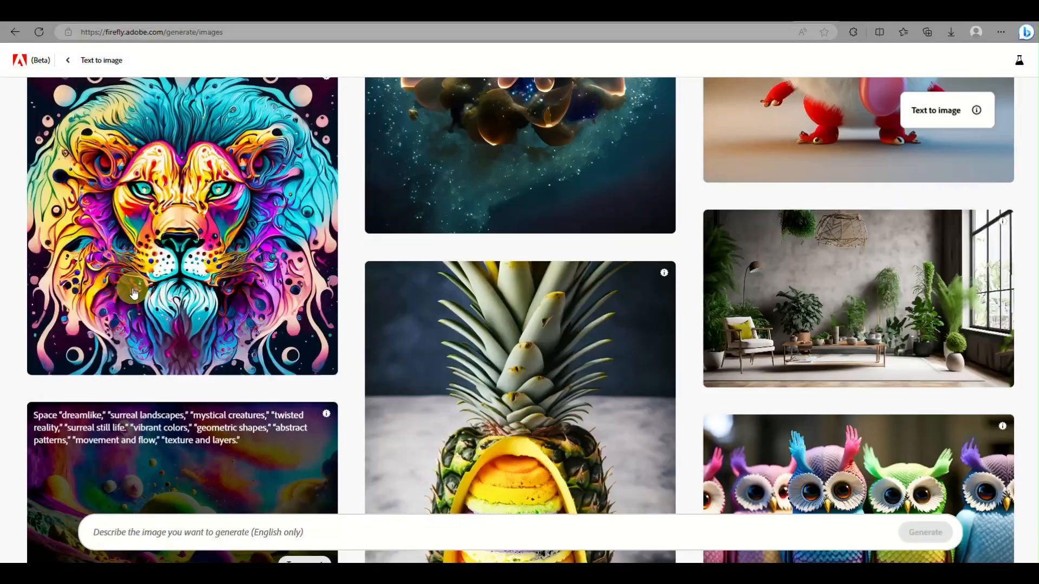
scroll(132, 291, "up", 5)
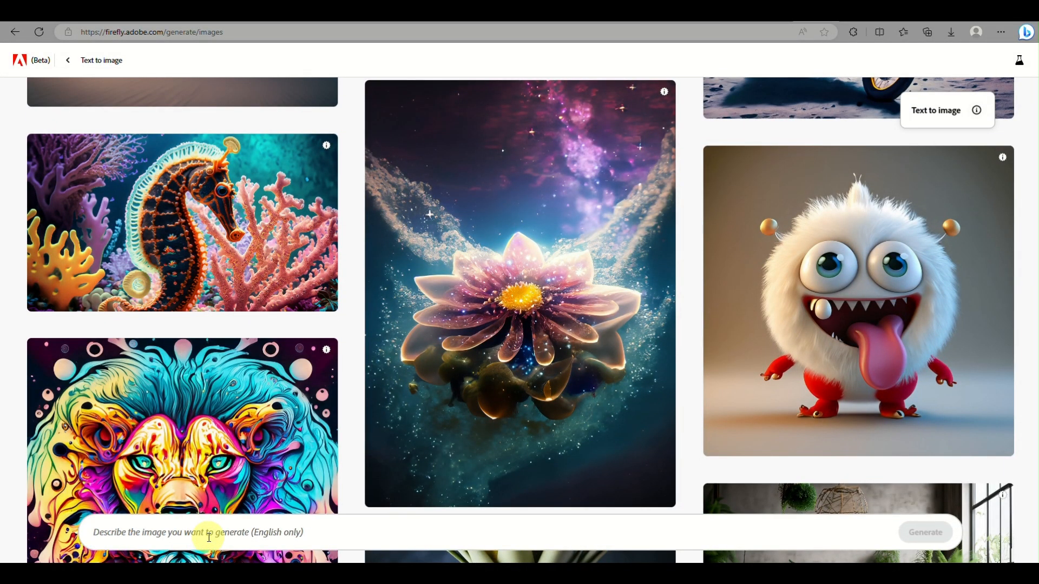
Step: Generate images from the prompt "man diving inside a honey" and change their content type to Photo
type("d")
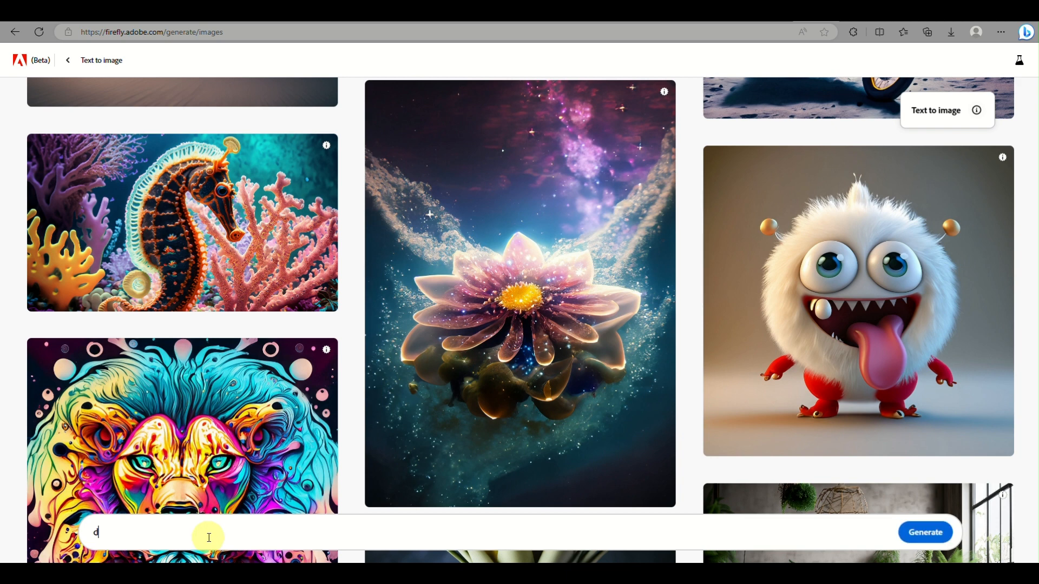
key("BackSpace")
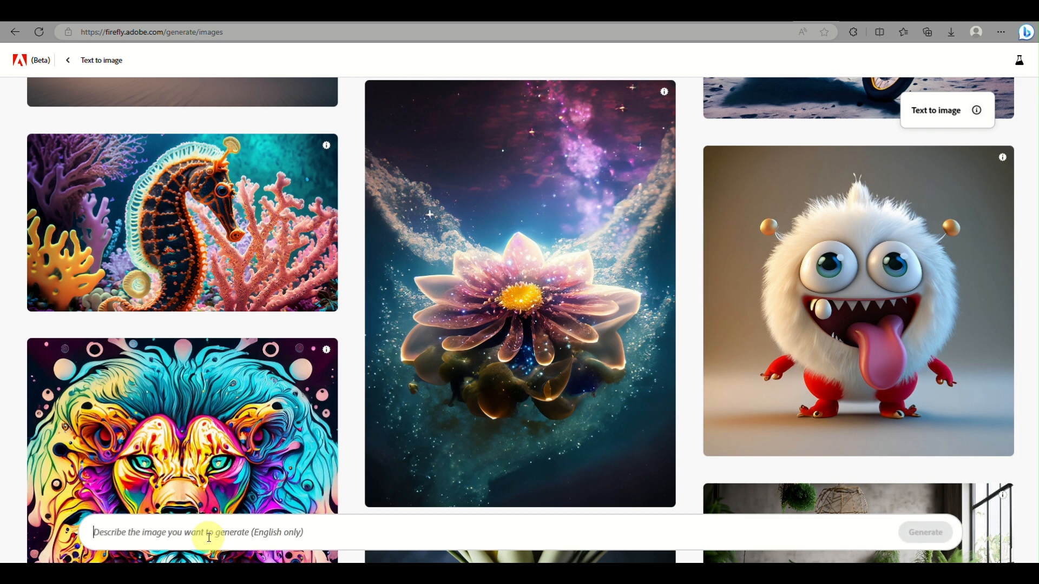
type("man")
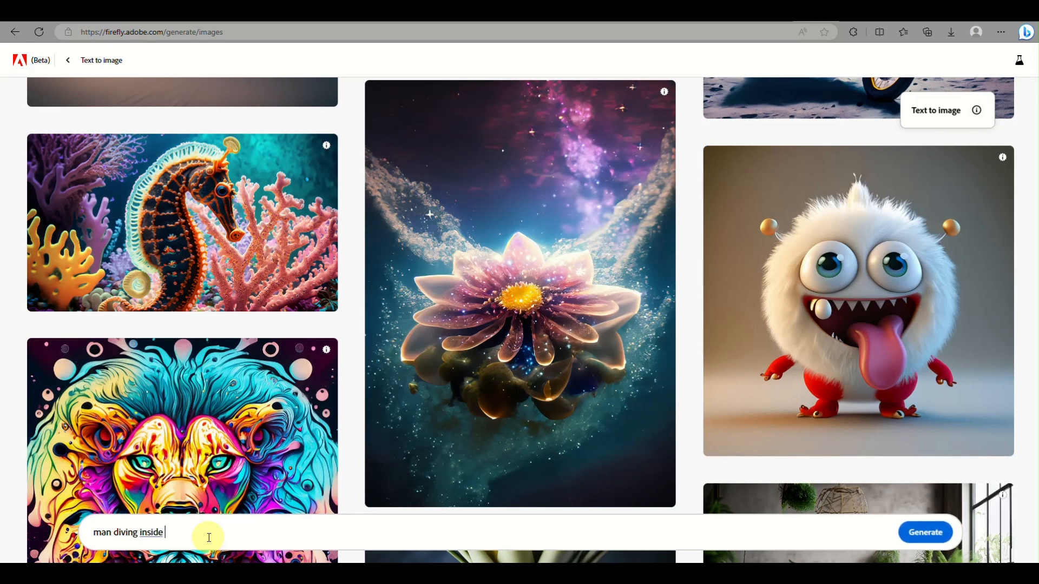
type("diving inside a jelly")
key("Return")
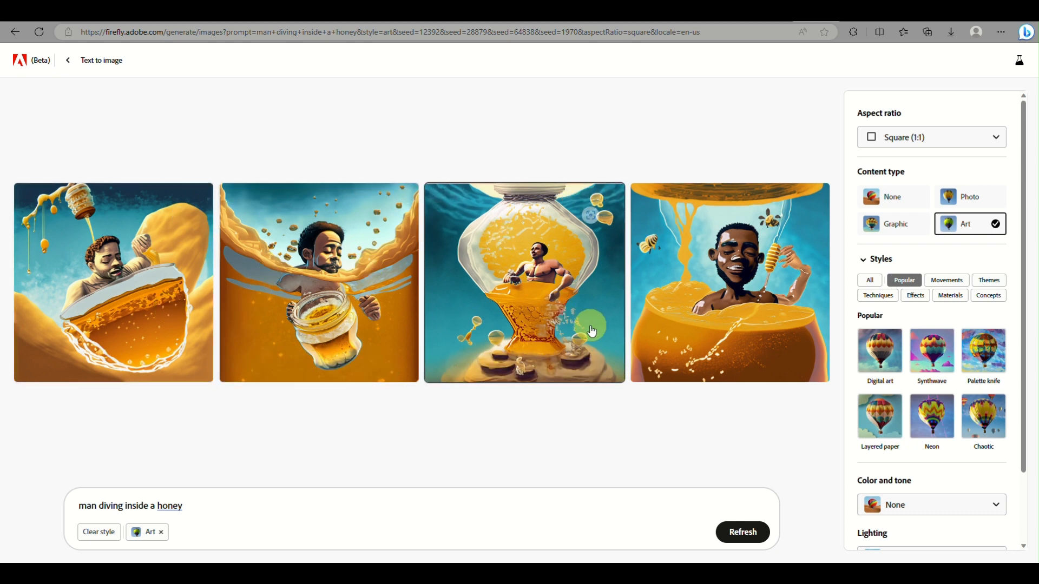
left_click(960, 196)
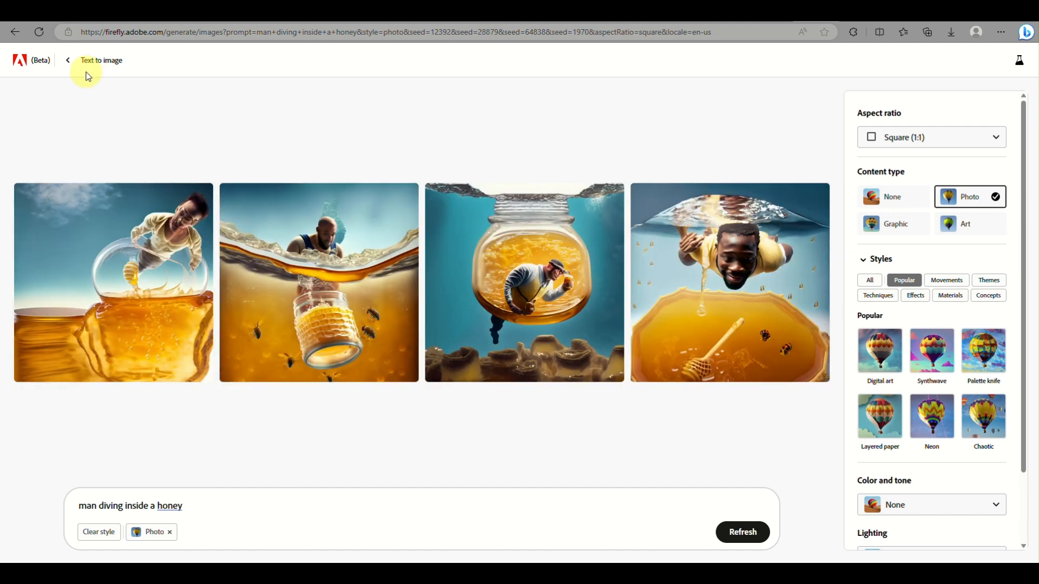
Step: Return to the Firefly home page and open the Generative fill tool
left_click(69, 63)
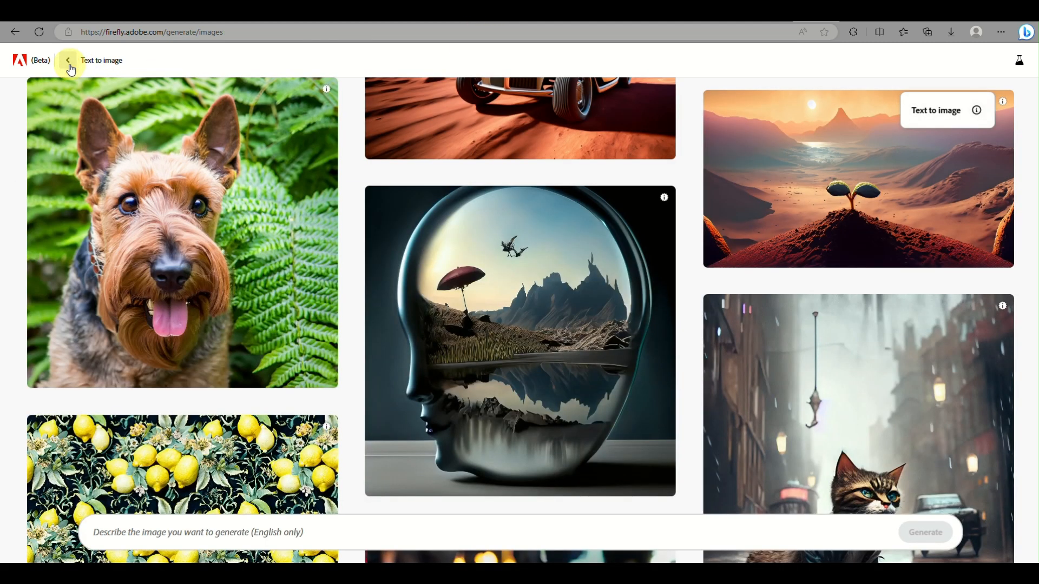
left_click(71, 64)
scroll(504, 214, "down", 4)
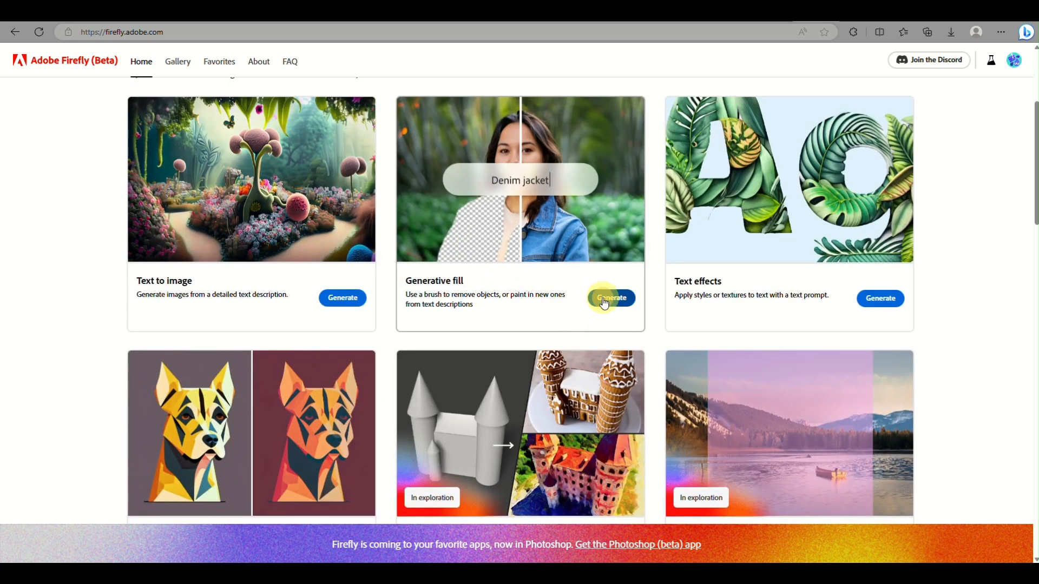
left_click(604, 303)
Step: Look through the Generative fill sample images and open the orange furry creature example
scroll(604, 303, "down", 1)
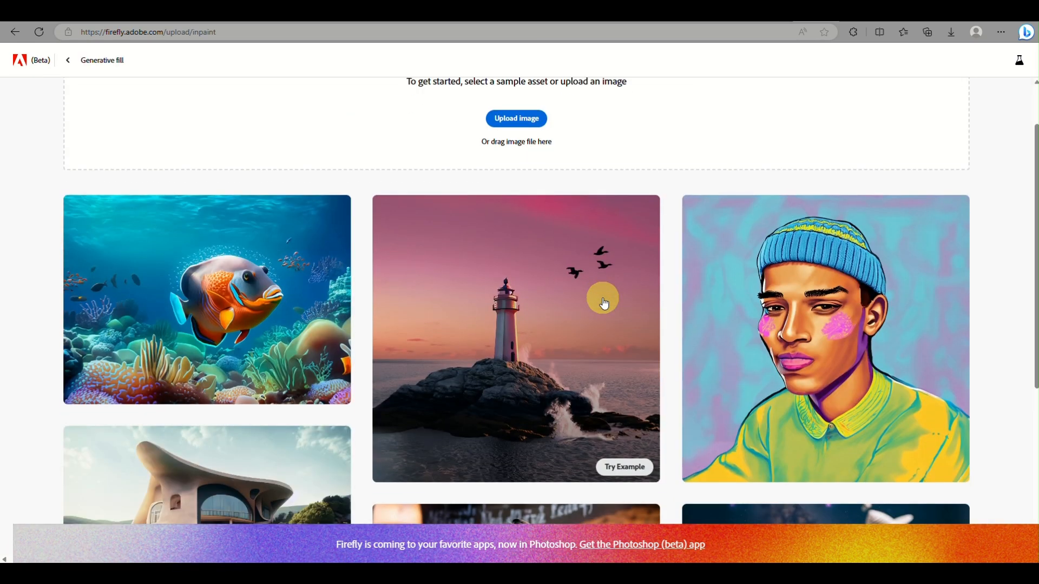
scroll(604, 303, "down", 5)
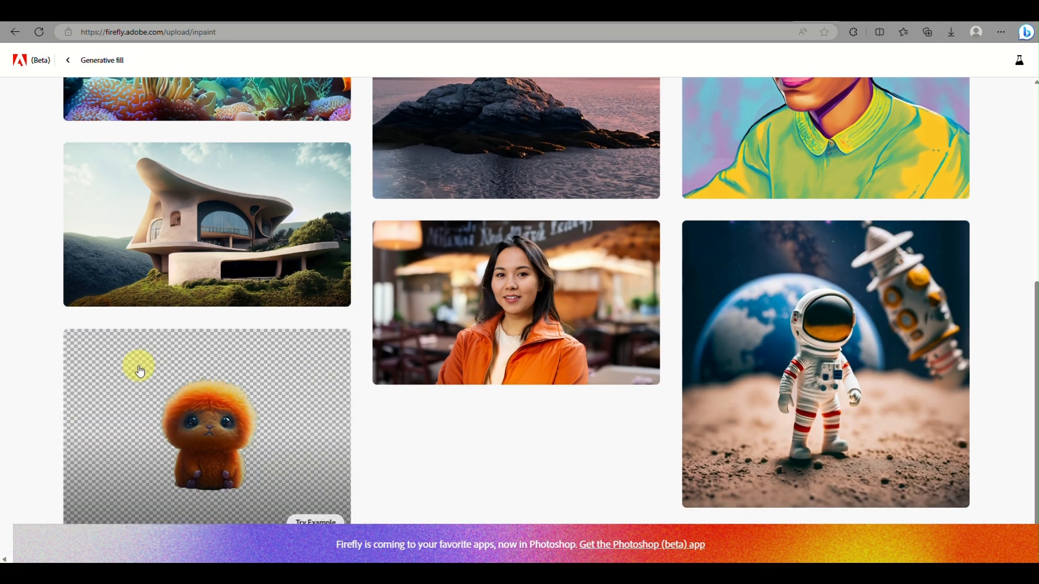
scroll(139, 371, "down", 1)
scroll(139, 371, "up", 1)
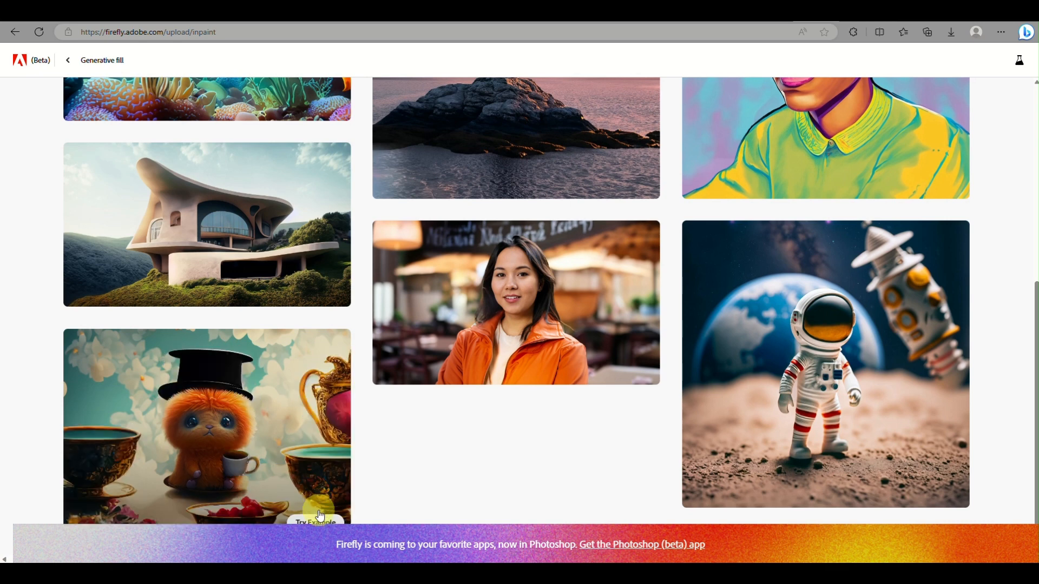
left_click(320, 517)
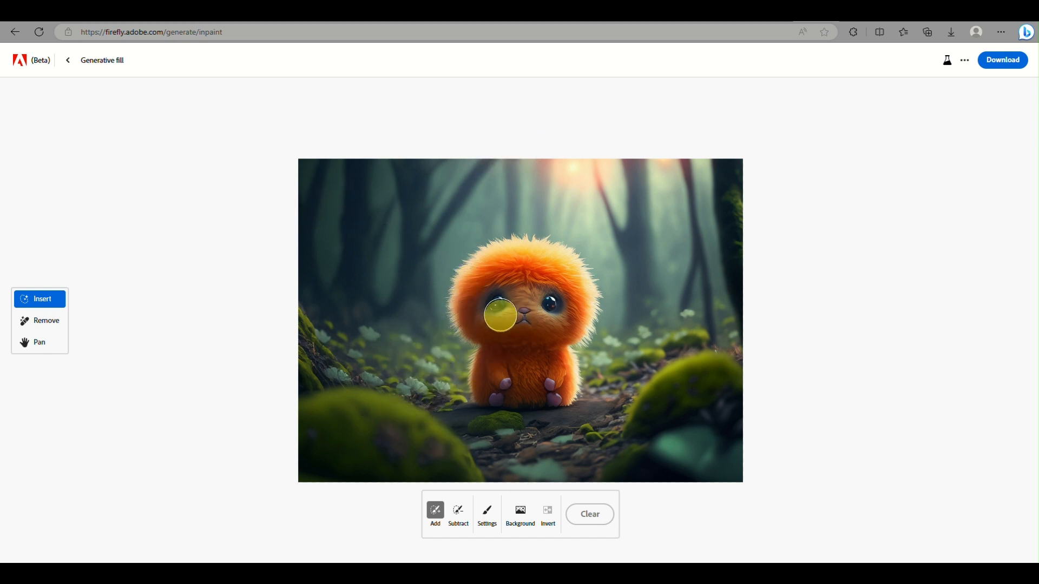
Step: Remove the background behind the orange creature and generate a new one from the prompt "moon"
left_click(522, 517)
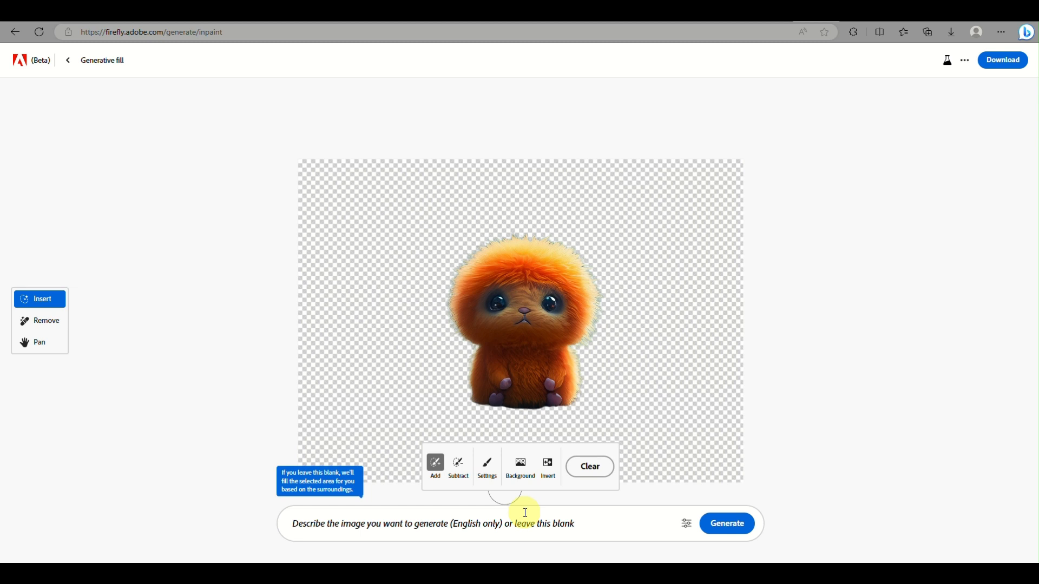
left_click(646, 519)
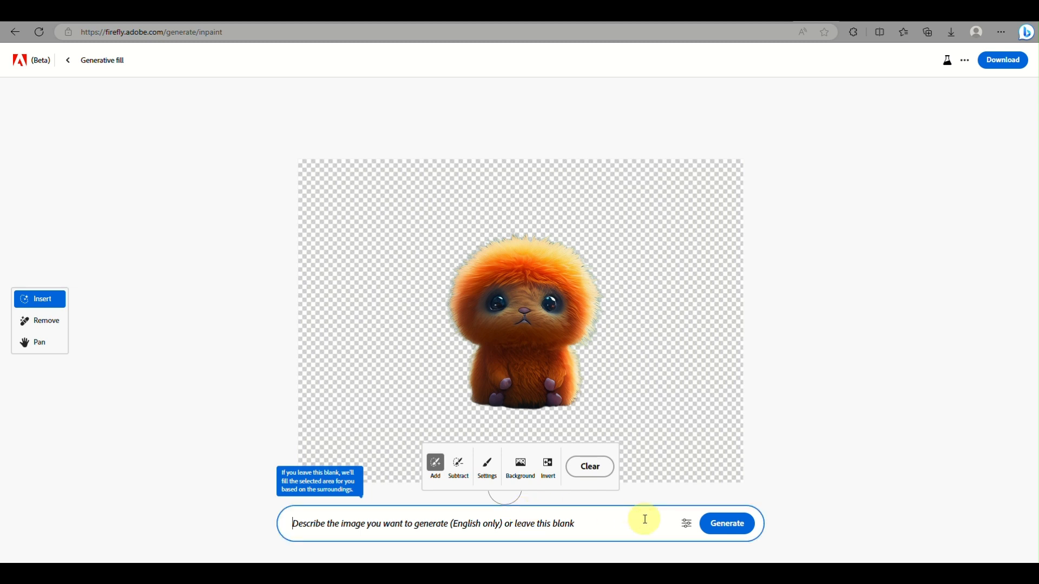
type("moon")
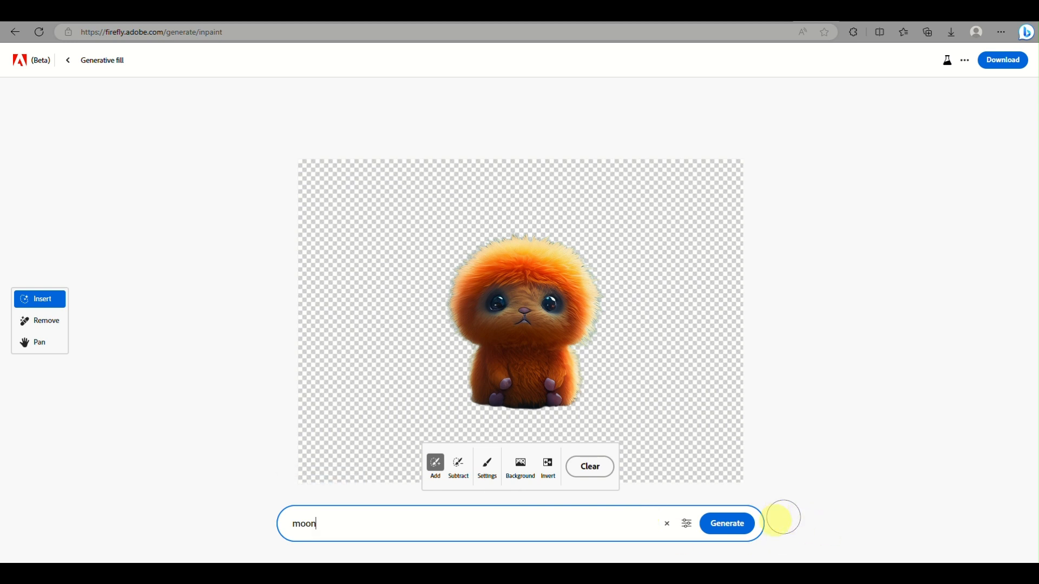
left_click(730, 524)
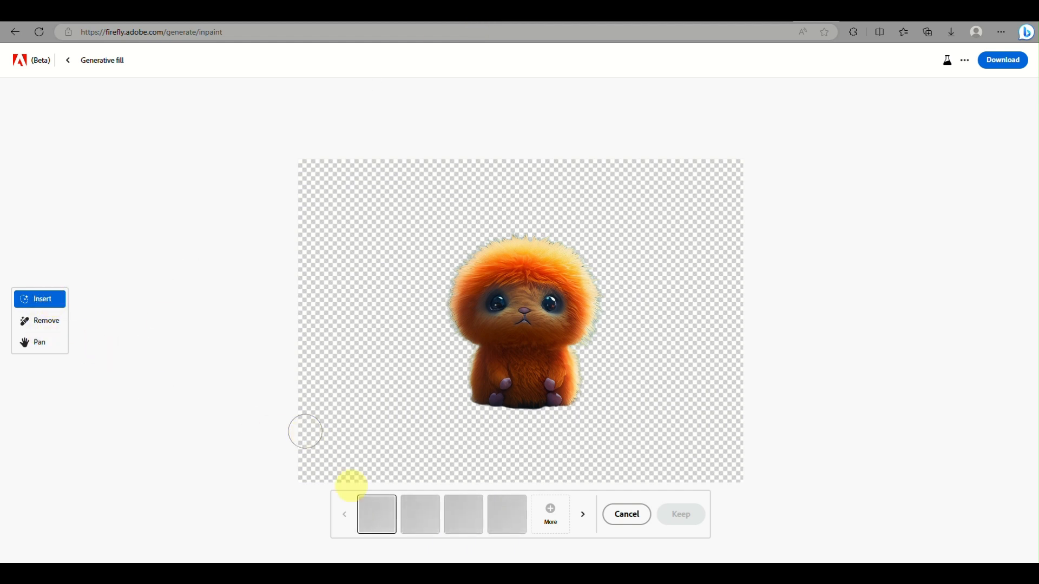
scroll(572, 533, "up", 5)
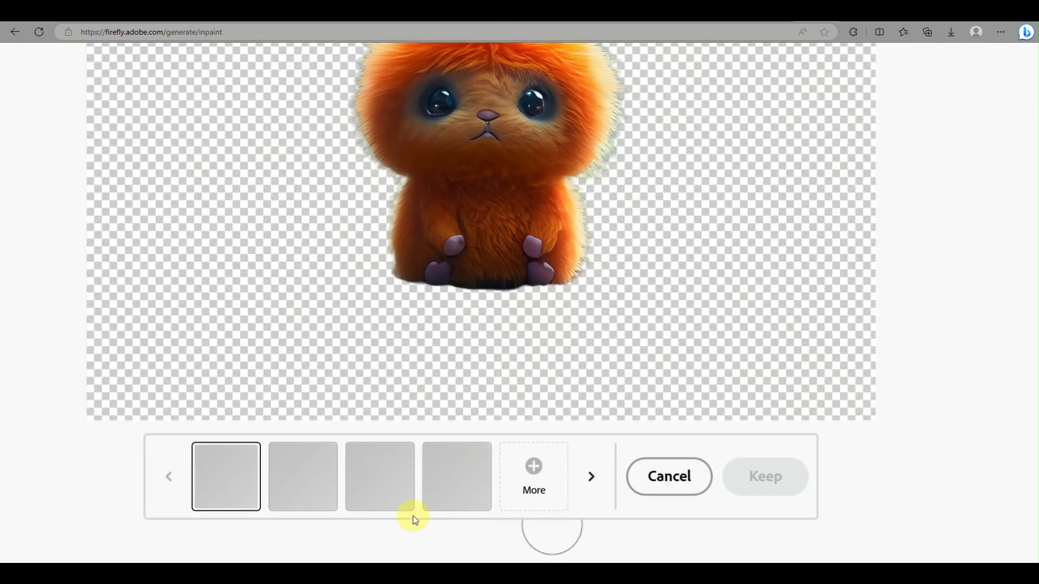
scroll(781, 502, "up", 5)
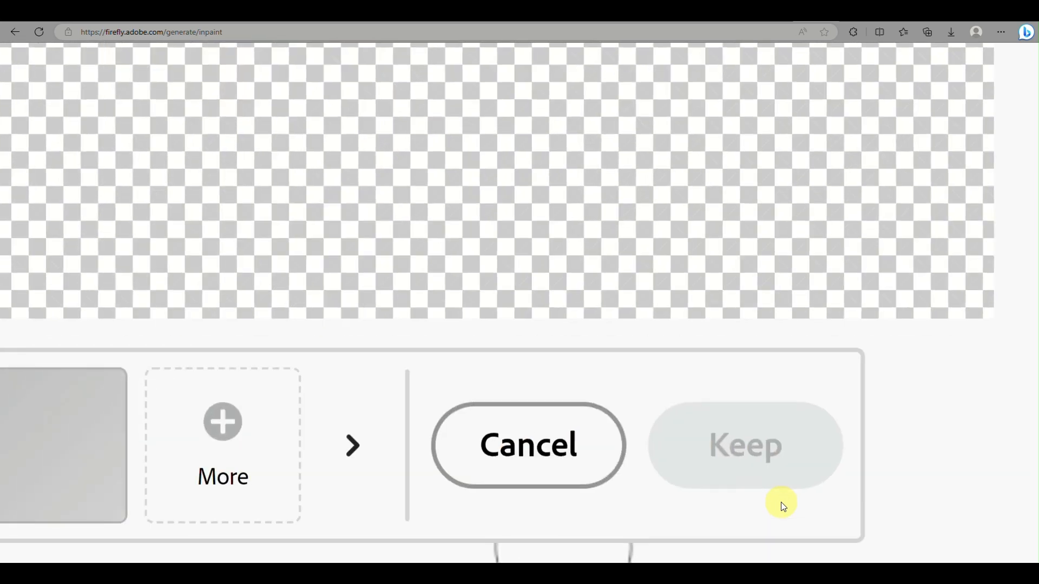
scroll(772, 458, "down", 5)
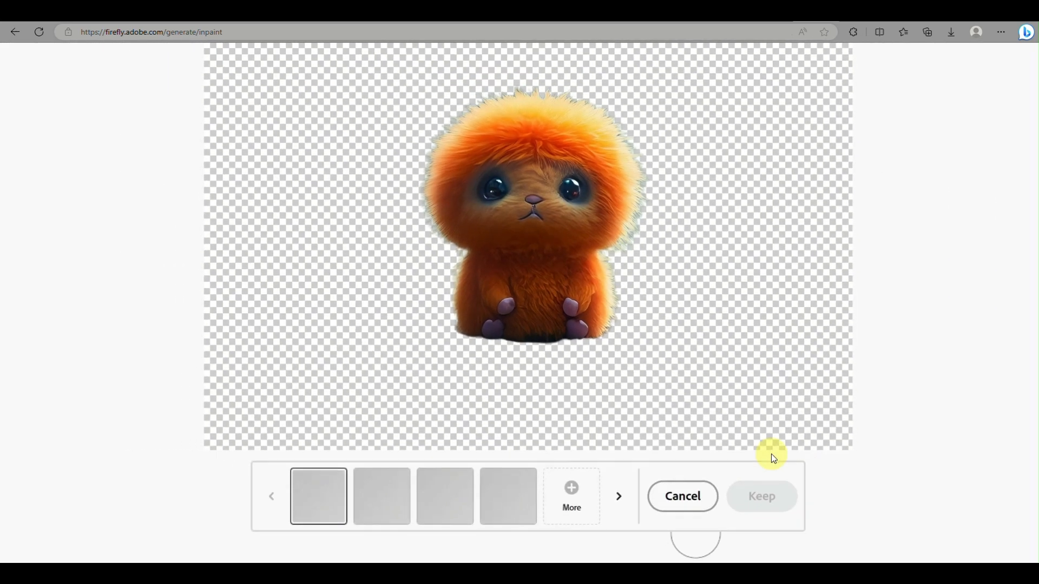
scroll(771, 458, "down", 1)
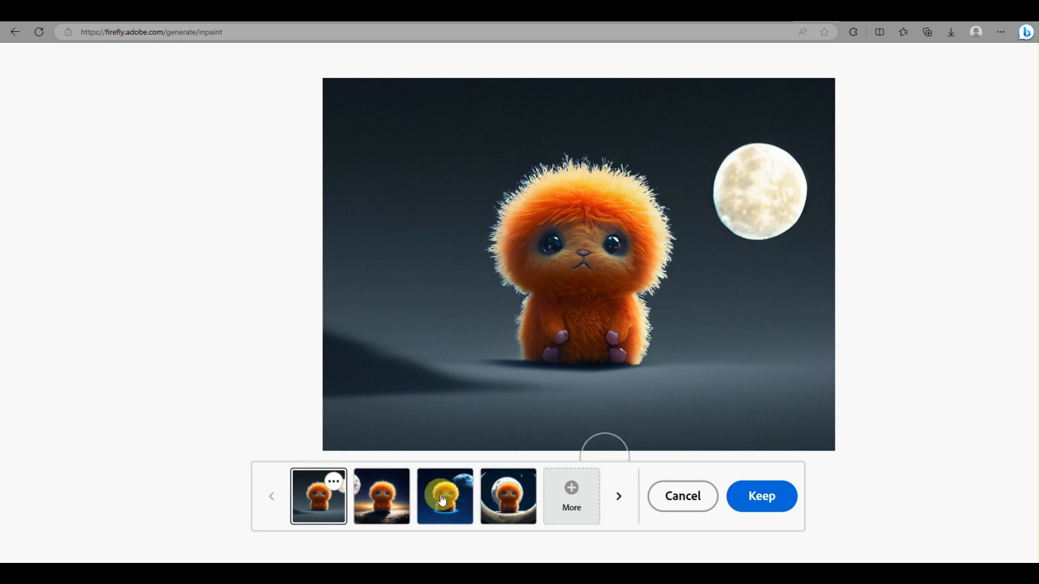
Step: Preview the second, third and fourth moon background variations, and discard the results
left_click(383, 509)
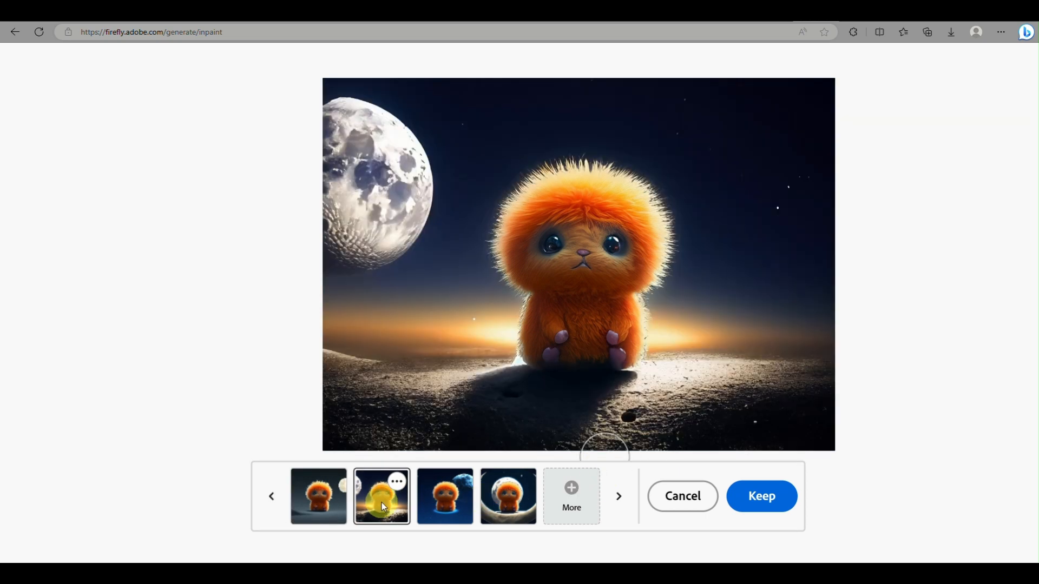
left_click(442, 508)
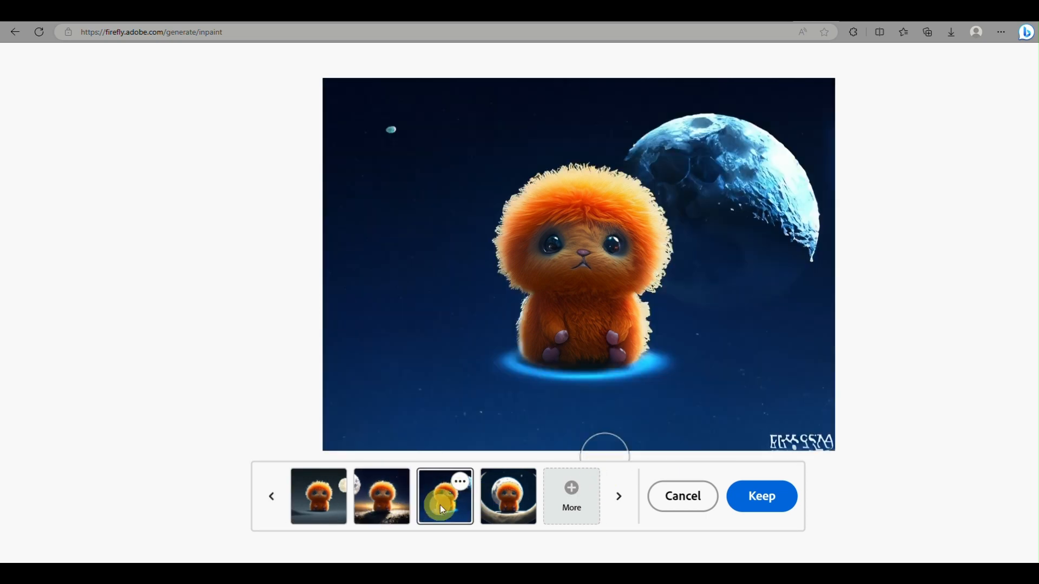
left_click(515, 501)
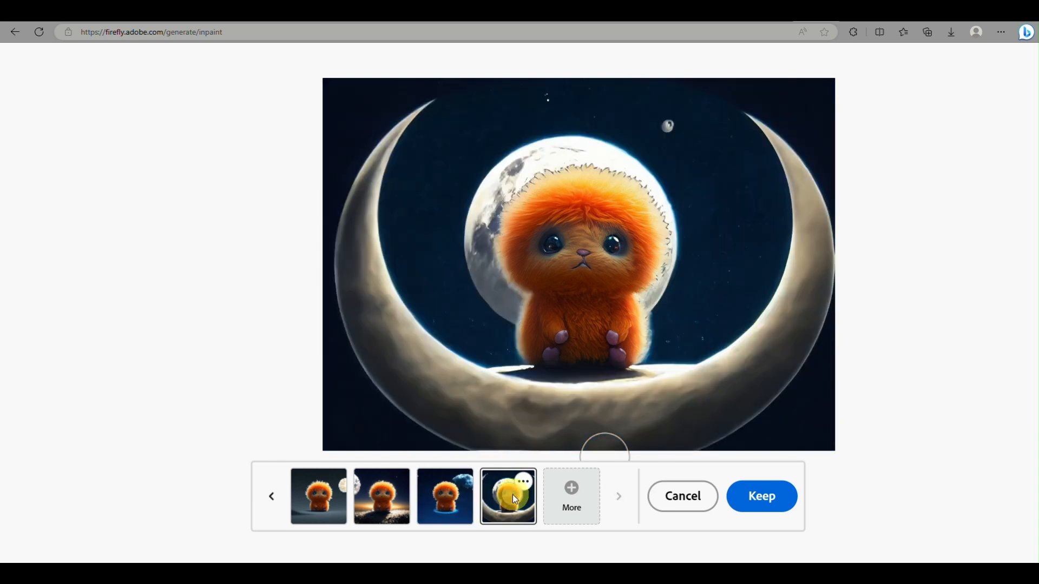
left_click(680, 509)
Step: Replace the background prompt with "glowing graden" and generate new backgrounds for the creature
left_click(473, 504)
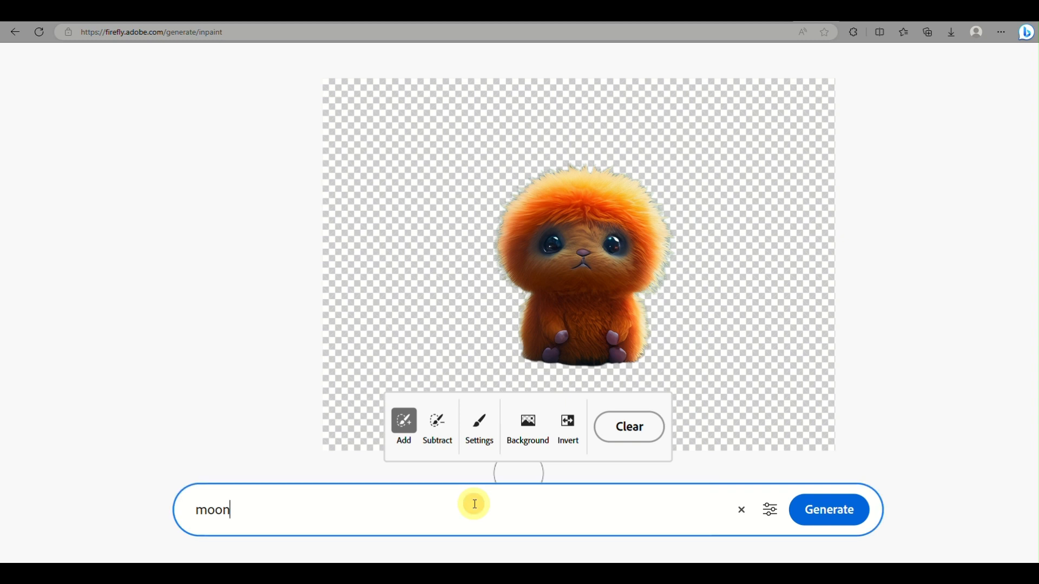
key("ctrl+a")
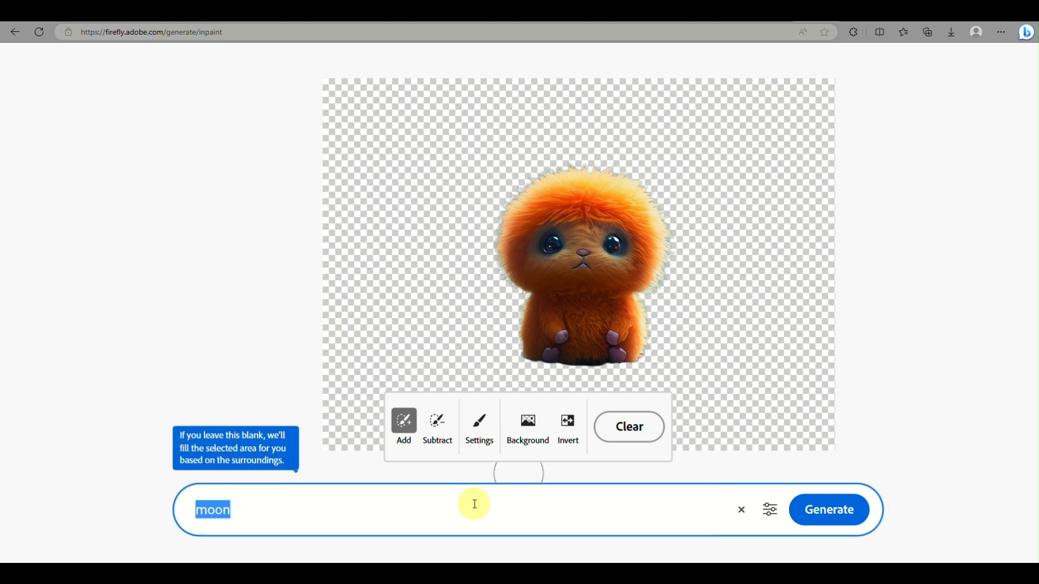
type("glowing graden")
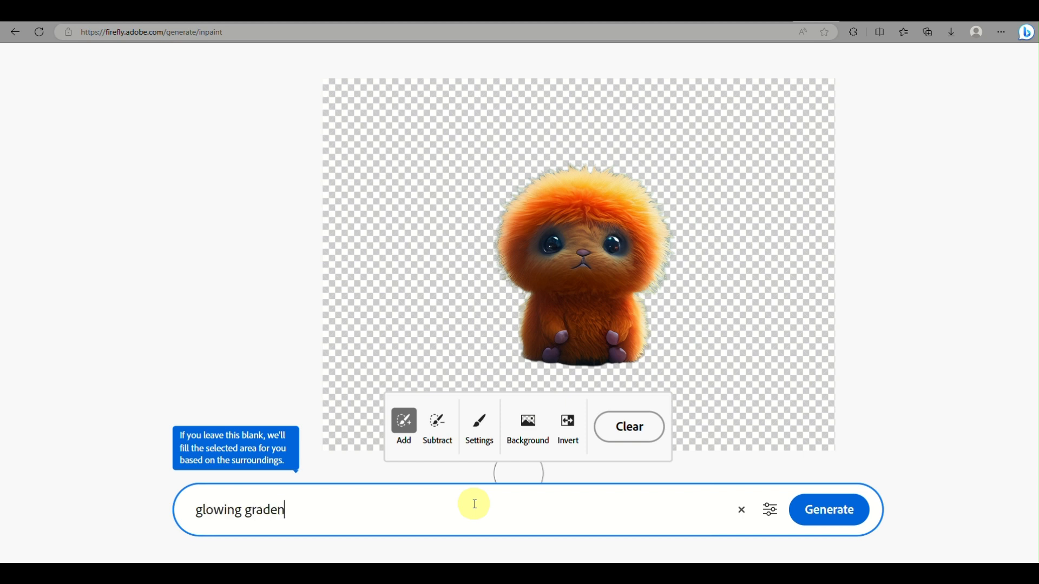
key("Return")
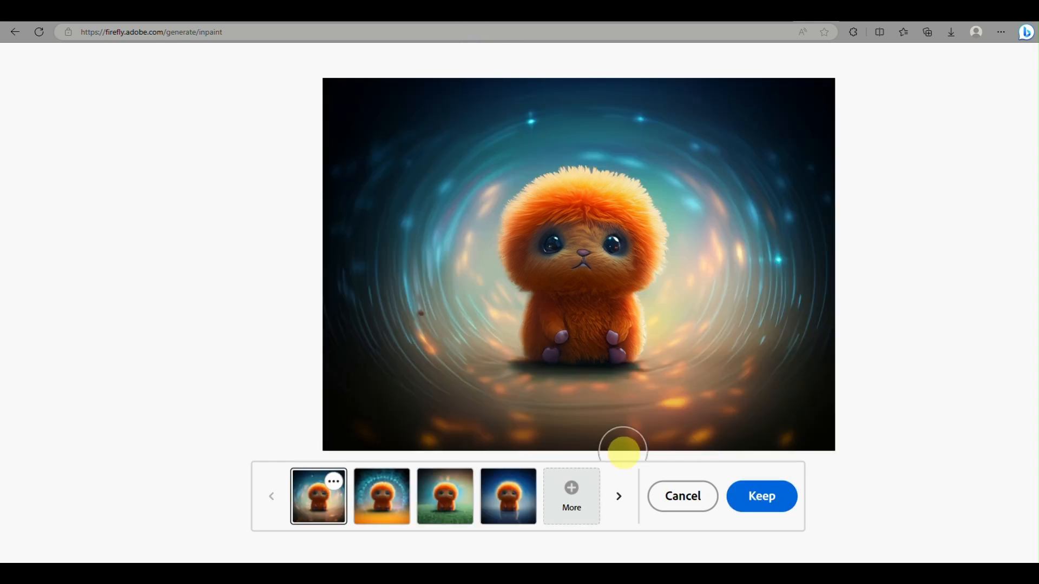
Step: Preview each of the remaining glowing garden background variations, and discard the results
left_click(620, 497)
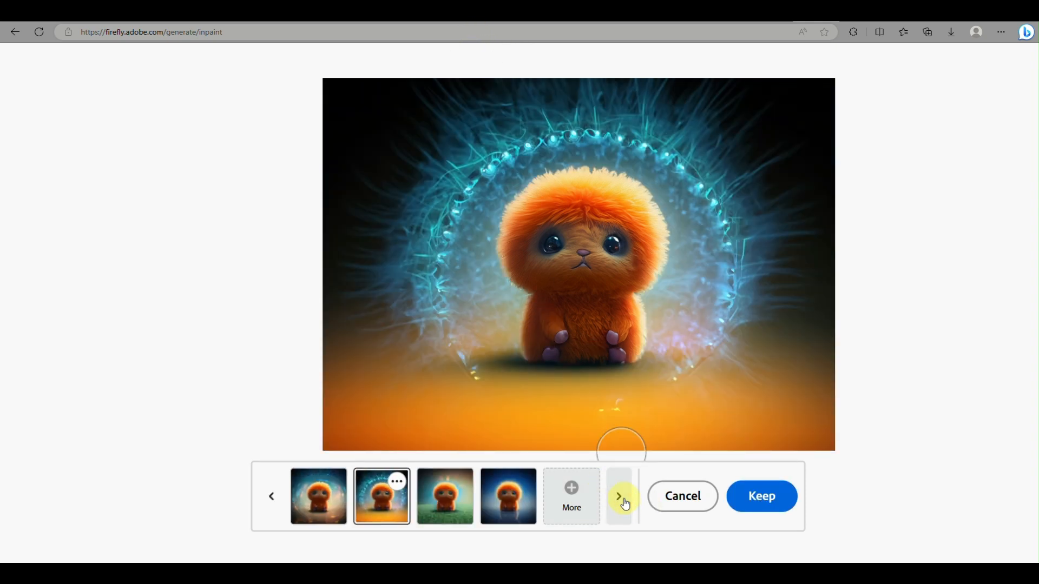
left_click(620, 497)
left_click(622, 498)
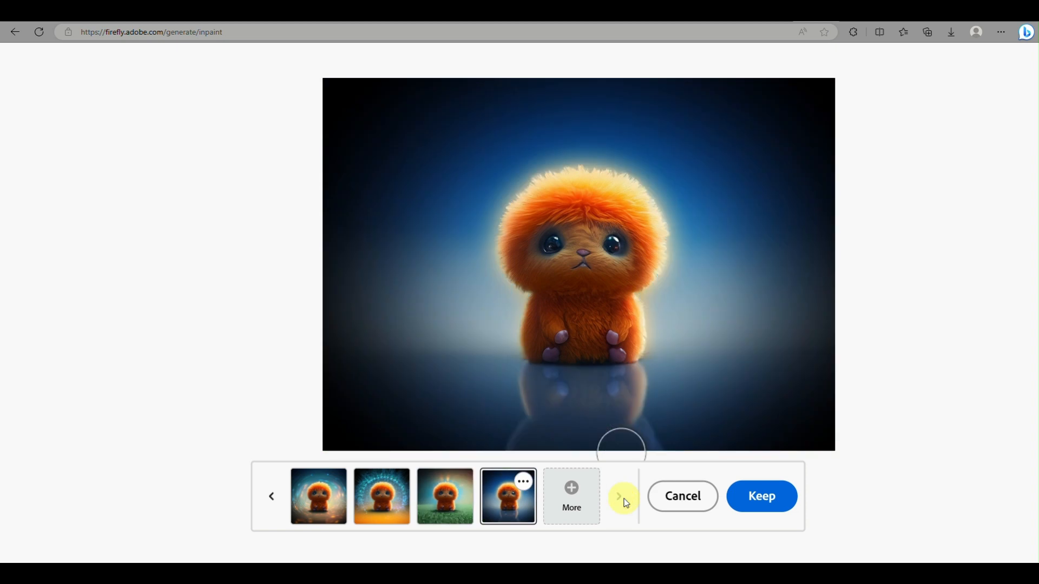
left_click(684, 502)
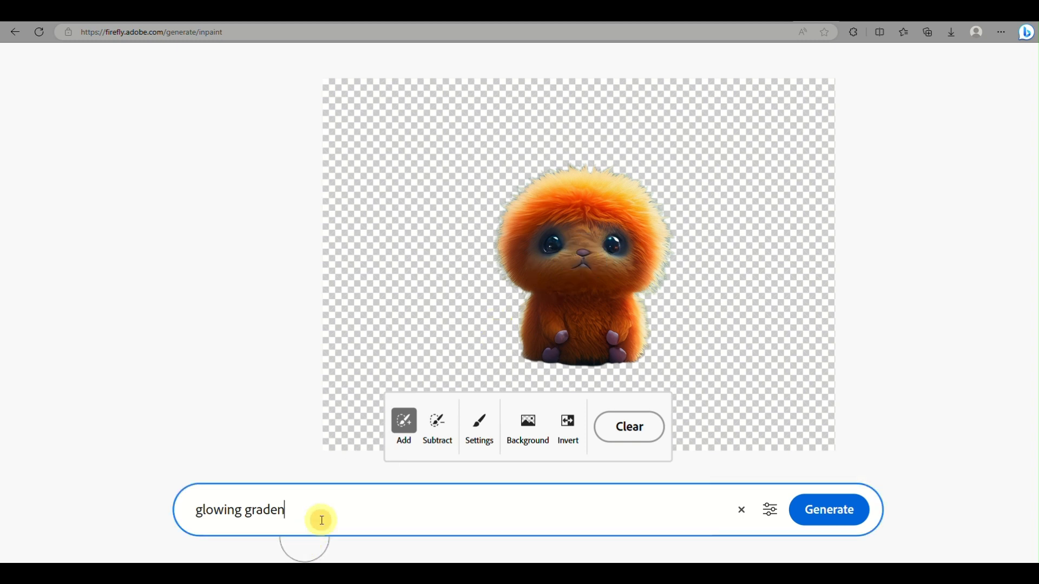
Step: Correct the misspelled background prompt to "glowing garden" and generate new backgrounds for the creature
triple_click(321, 519)
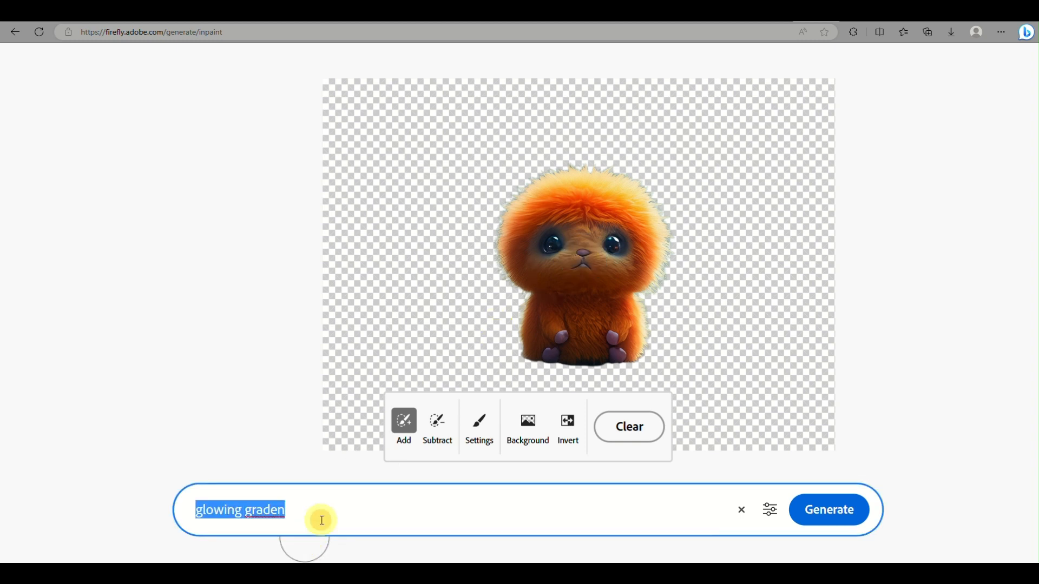
left_click(258, 509)
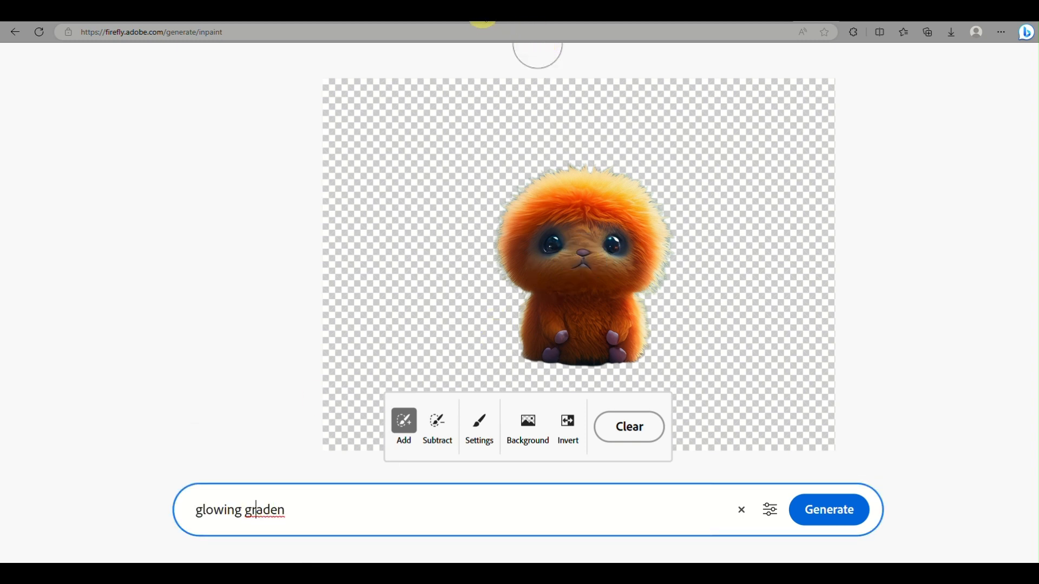
key("Delete")
key("Right")
type("r")
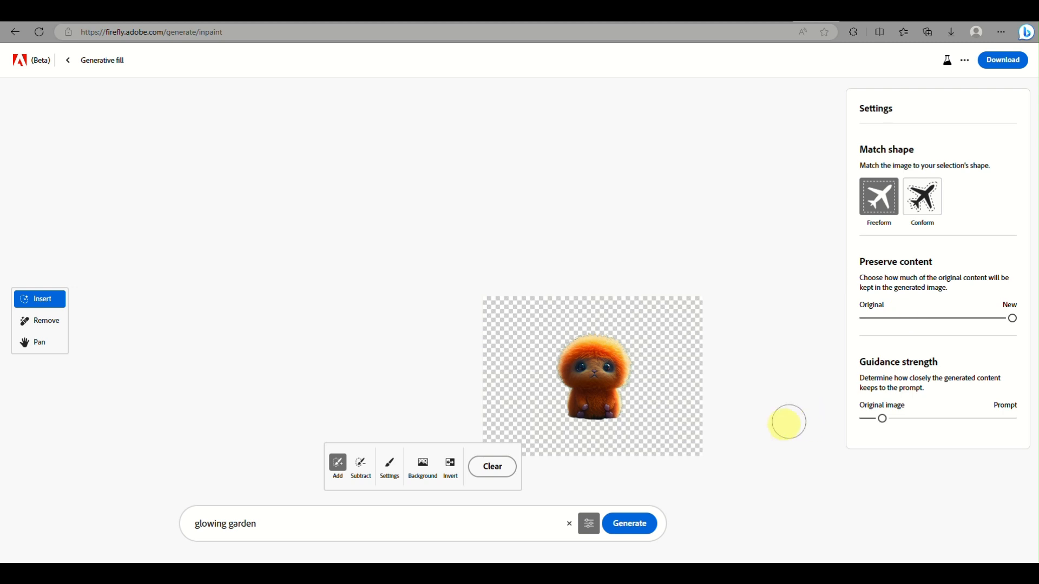
left_click(426, 524)
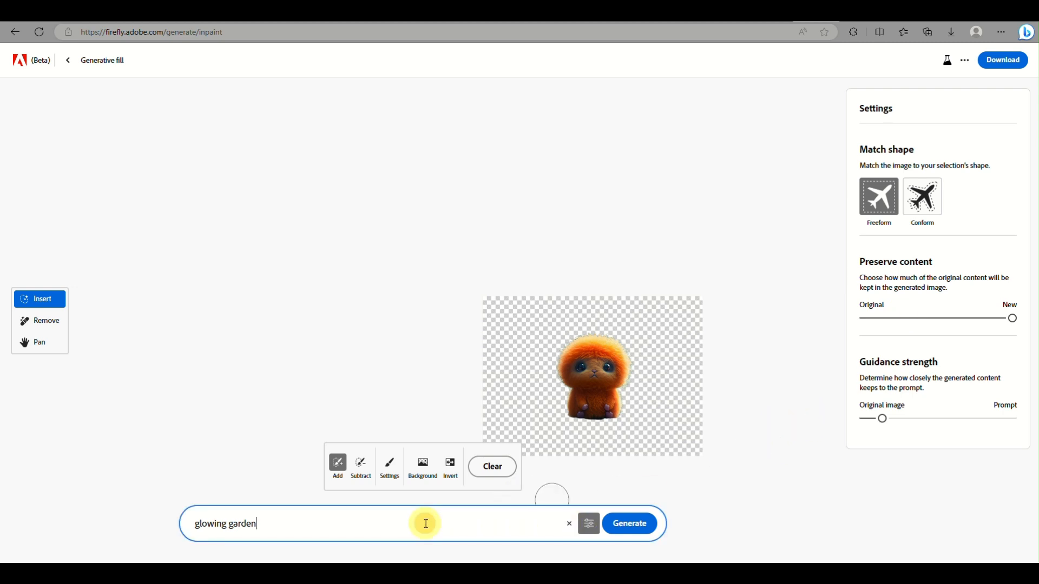
left_click(635, 521)
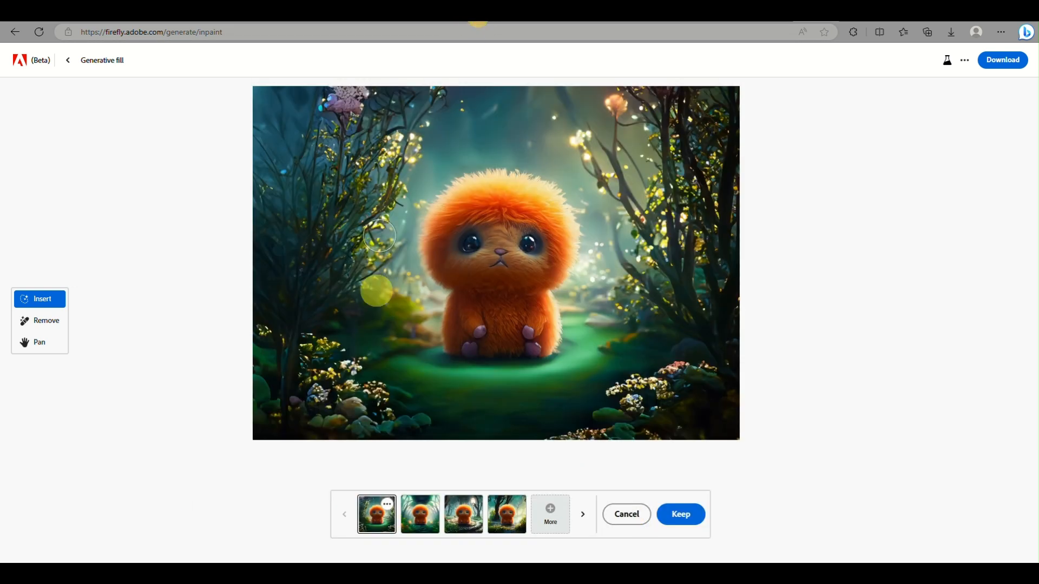
Step: Preview the second, third and fourth backgrounds generated from the corrected prompt
left_click(586, 517)
left_click(586, 516)
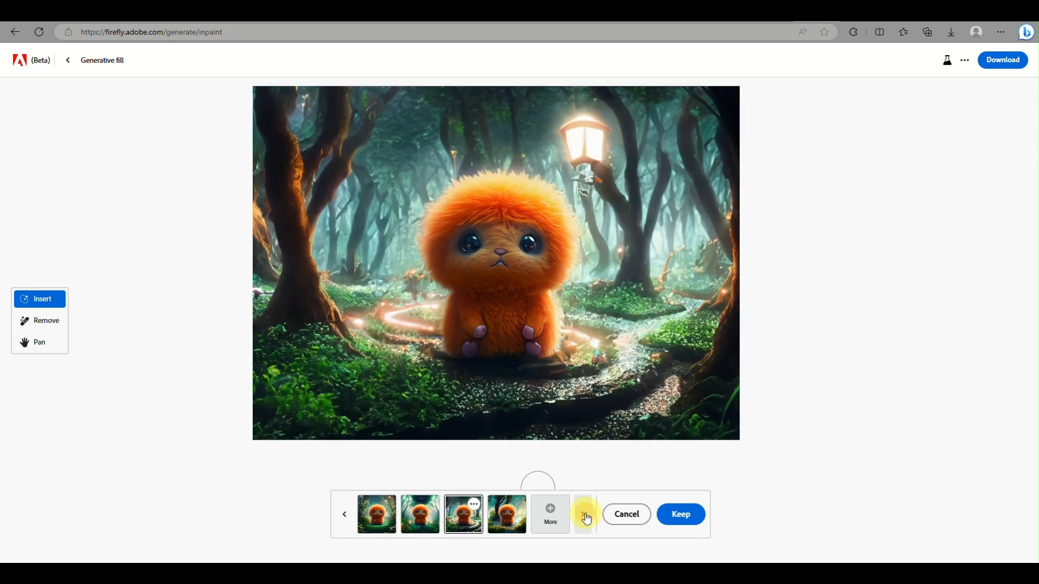
left_click(587, 518)
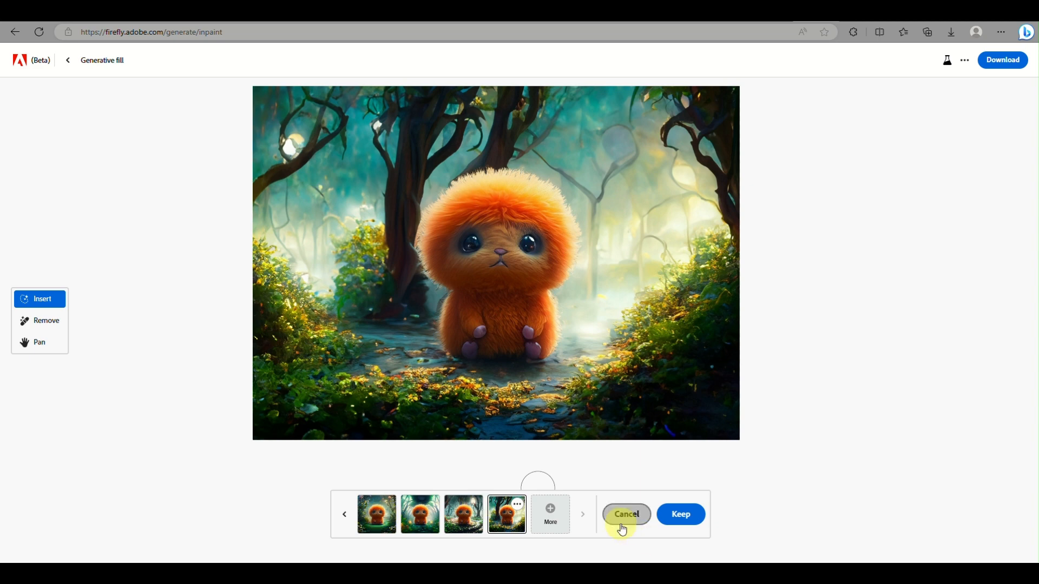
Step: Request more glowing garden variations and browse back and forth through the first set while they generate
left_click(556, 523)
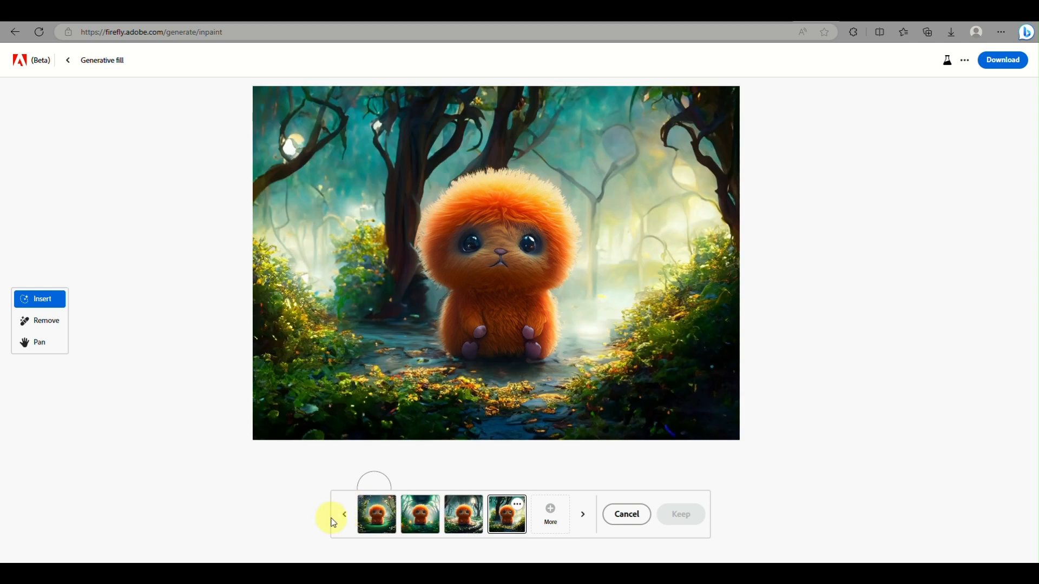
left_click(343, 520)
left_click(343, 521)
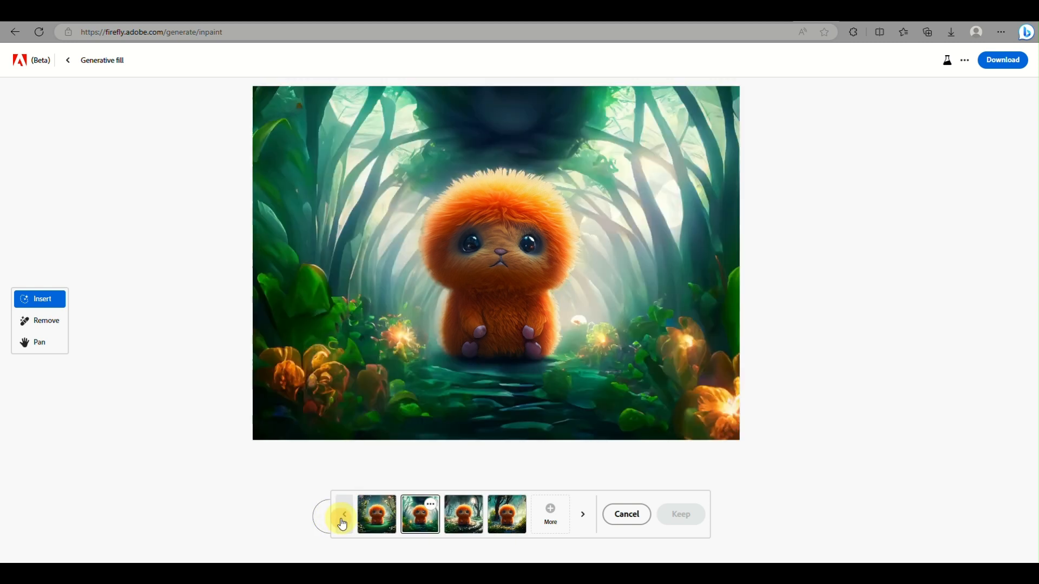
left_click(342, 523)
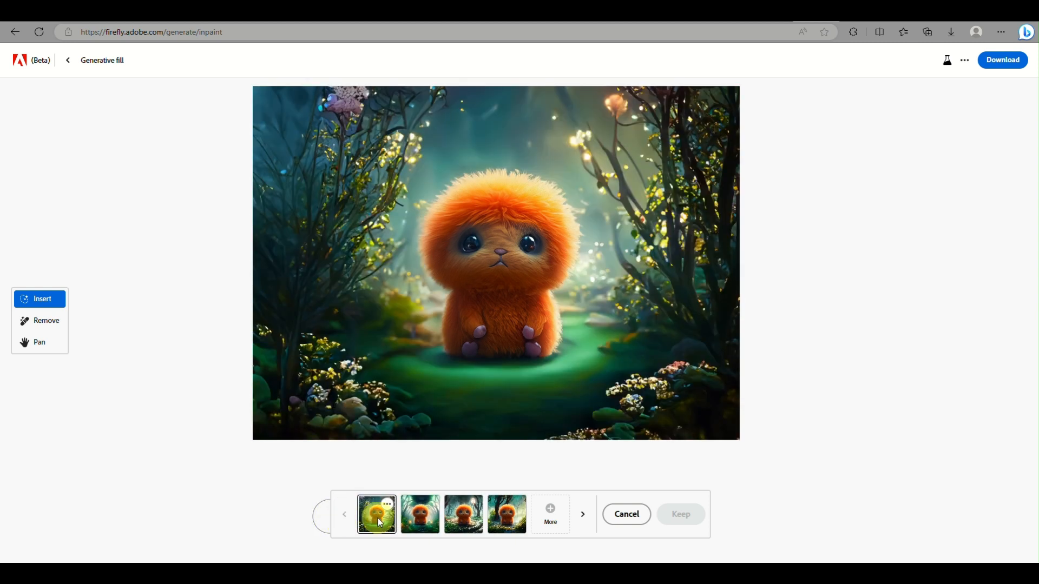
left_click(583, 526)
left_click(584, 526)
left_click(587, 527)
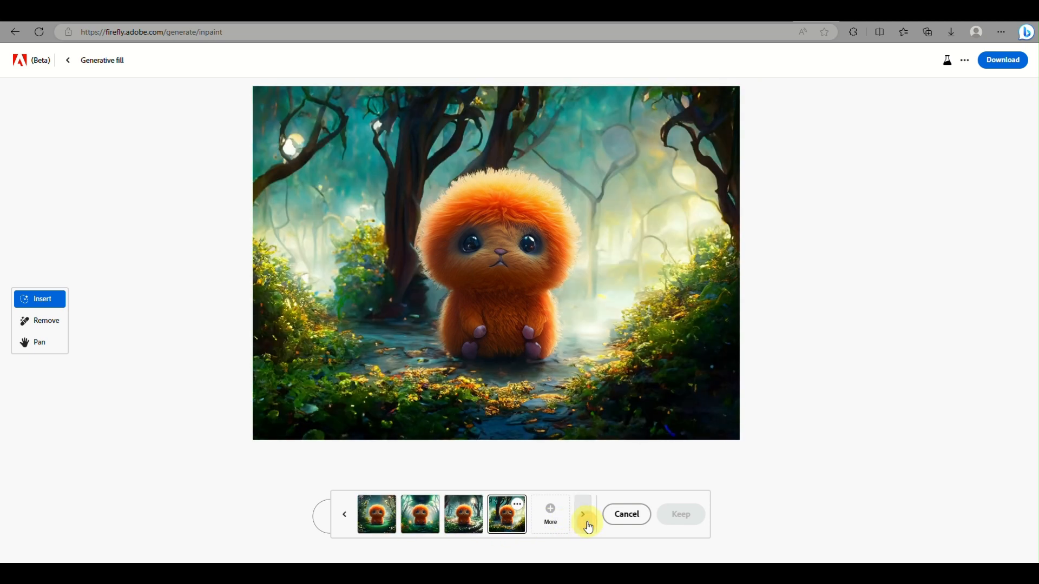
left_click(587, 527)
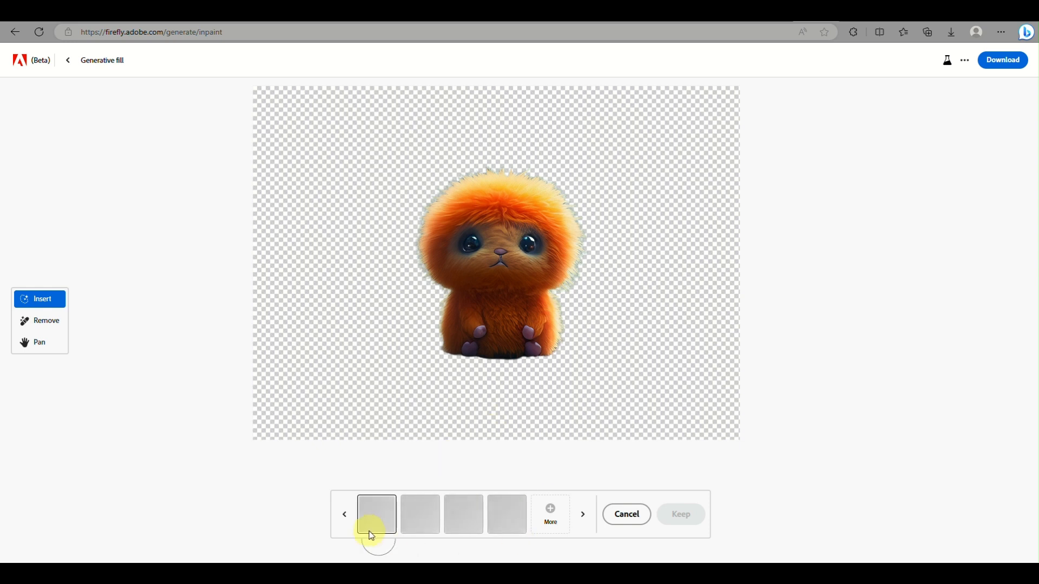
left_click(344, 517)
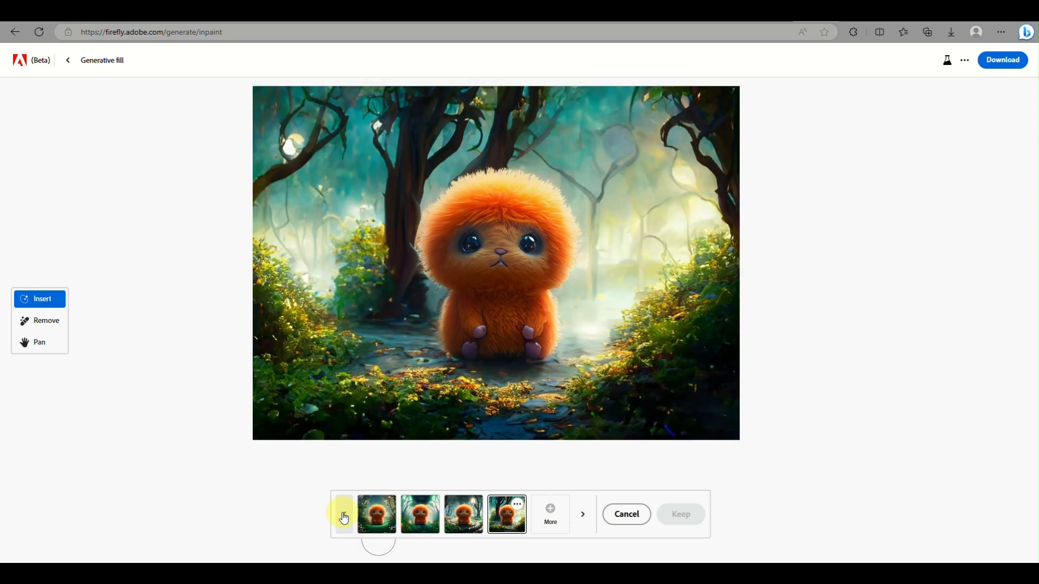
left_click(344, 518)
left_click(344, 517)
left_click(344, 518)
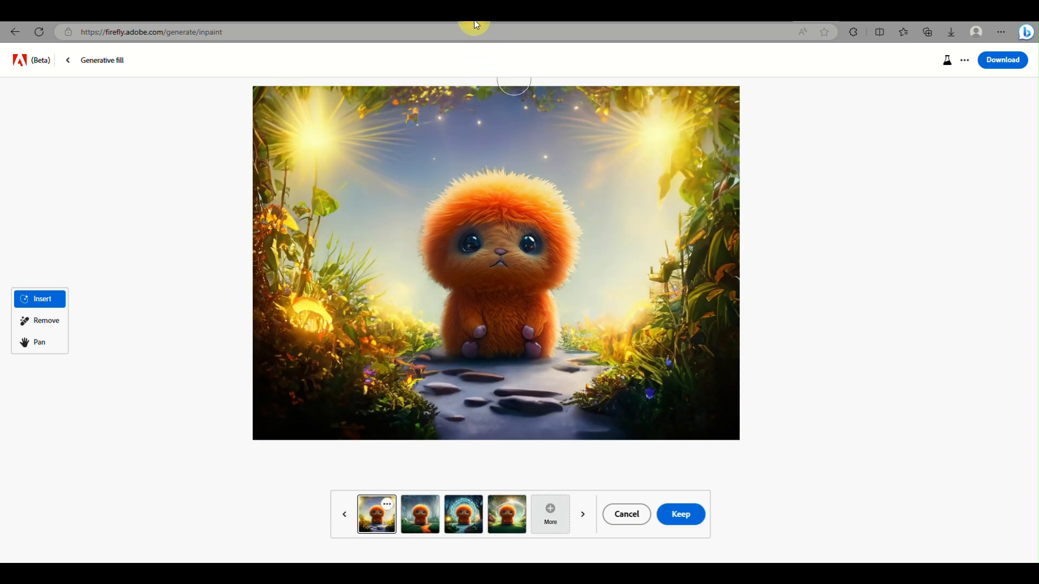
Step: Preview the second, third and fourth backgrounds in the additional set of variations
left_click(584, 517)
left_click(583, 516)
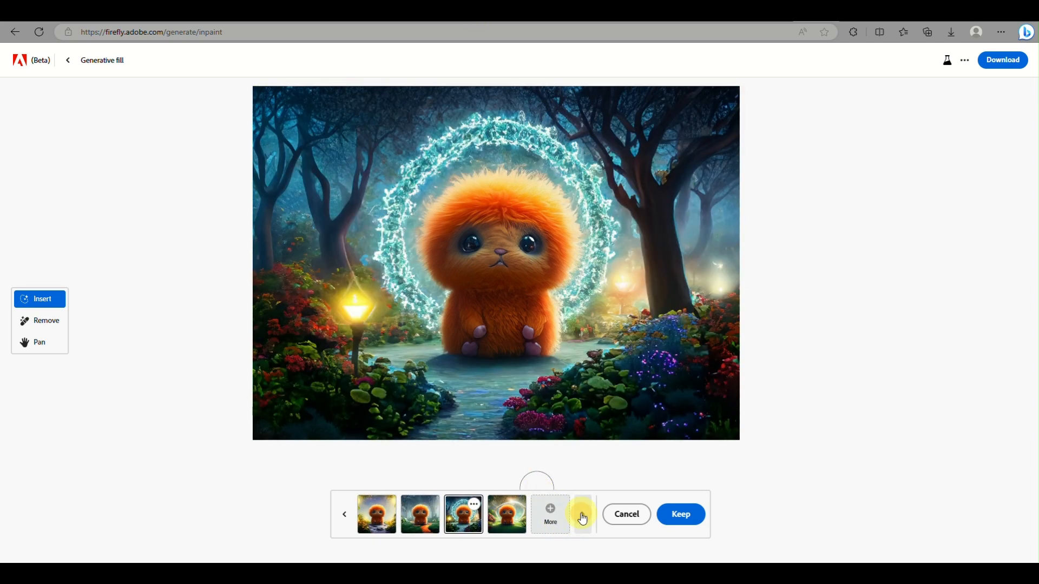
left_click(583, 518)
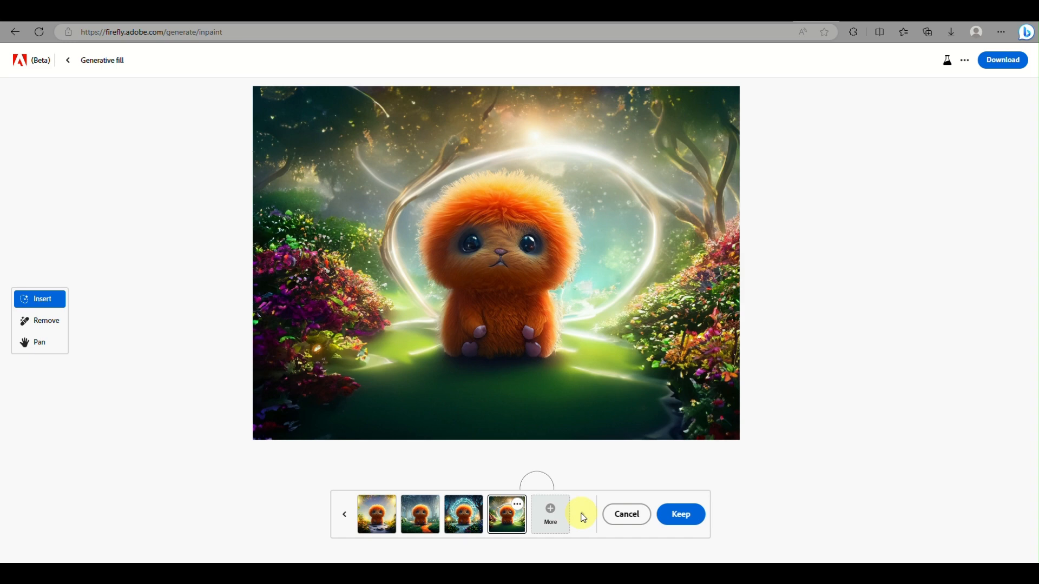
Step: Return to the very first glowing garden variation and keep it as the creature's background
left_click(346, 519)
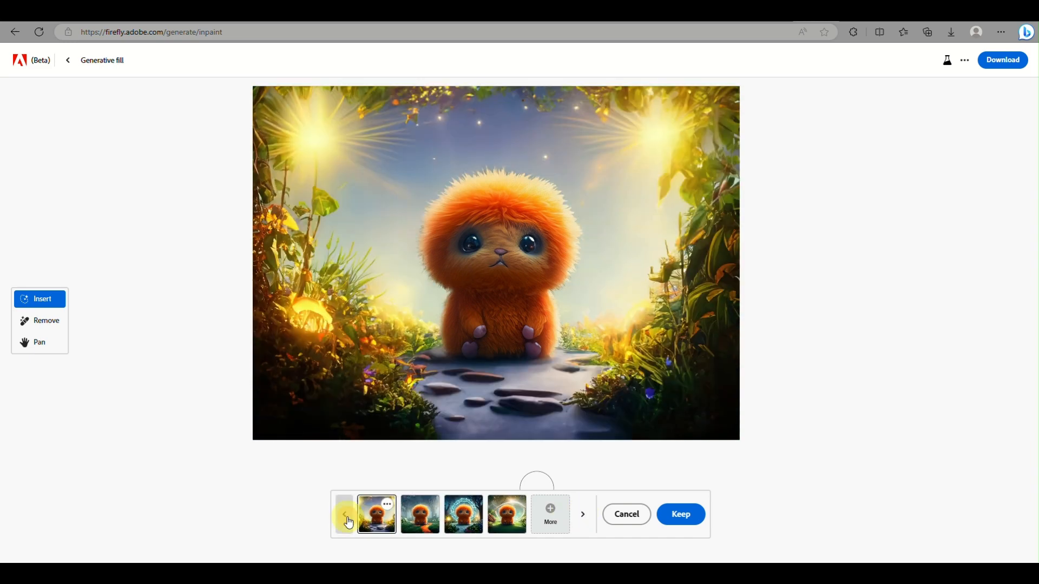
left_click(346, 518)
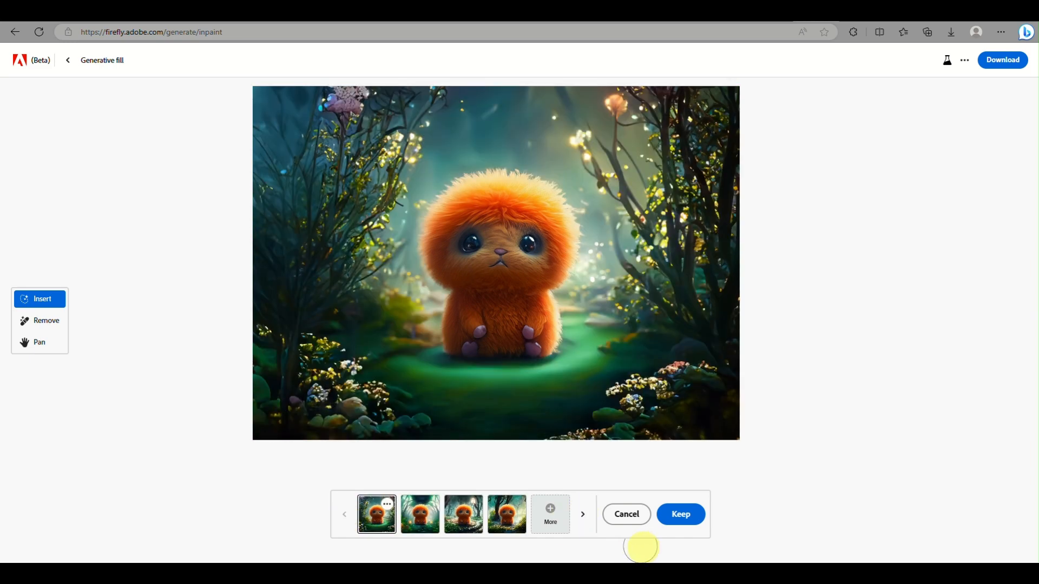
left_click(676, 518)
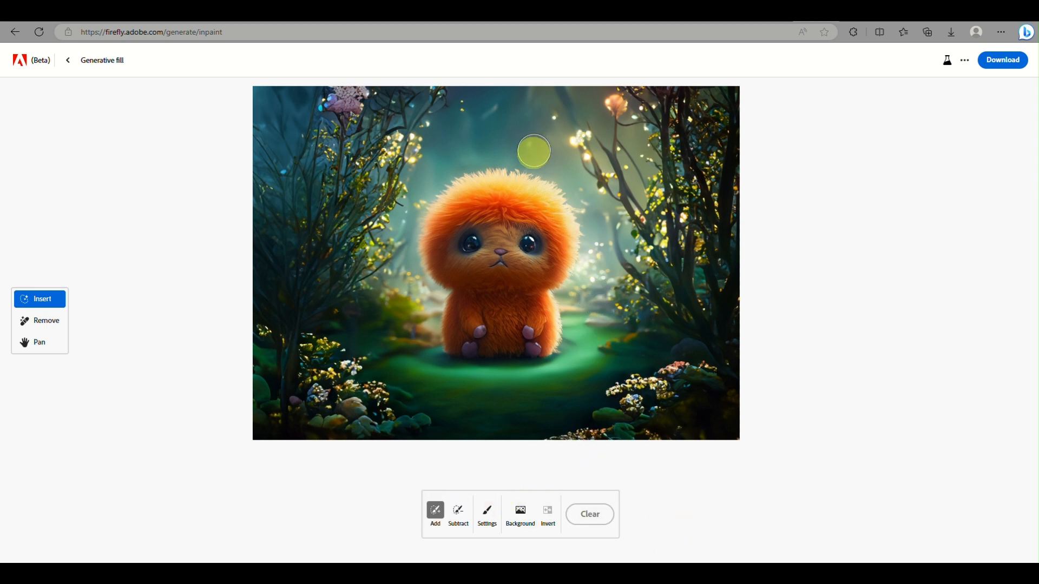
Step: Brush out a small spot just above the creature's head and fill it from the prompt "blue butterfly"
left_click_drag(528, 151, 520, 140)
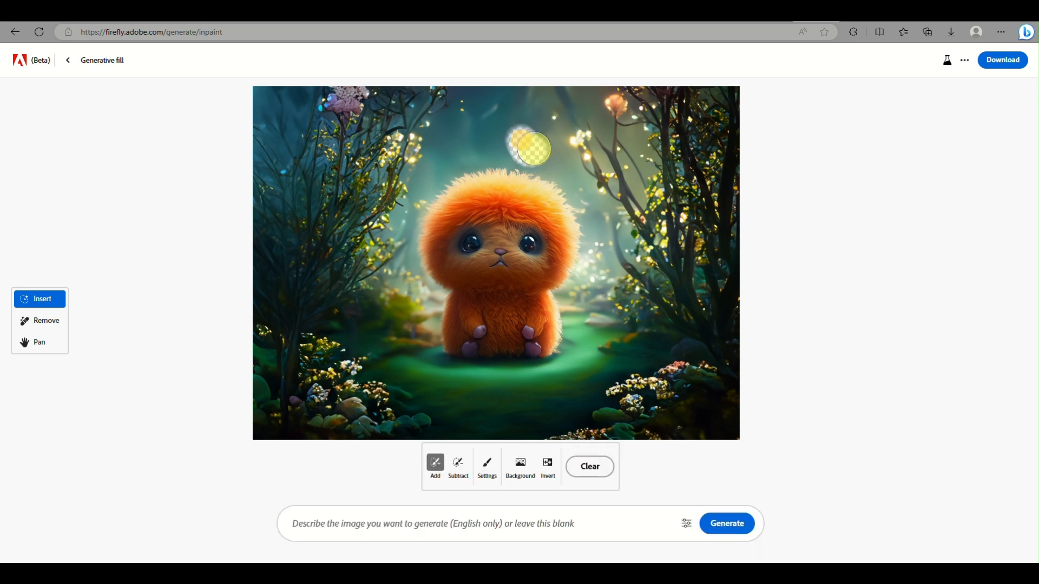
left_click(384, 526)
type("blue bu")
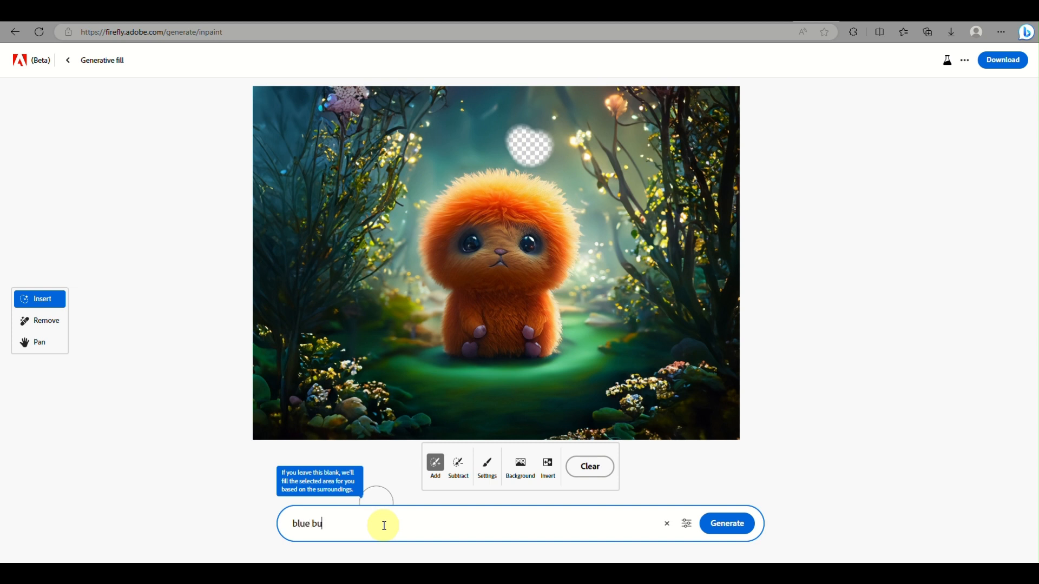
type("tterfly")
key("Return")
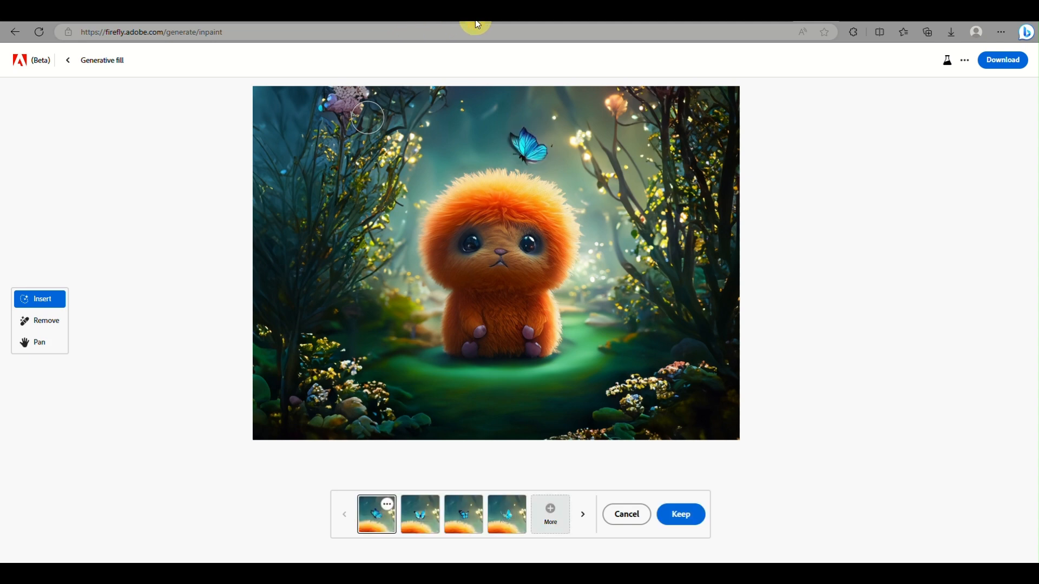
Step: Inspect the first butterfly variation above the creature's head and keep it
scroll(547, 195, "up", 3)
scroll(548, 196, "down", 3)
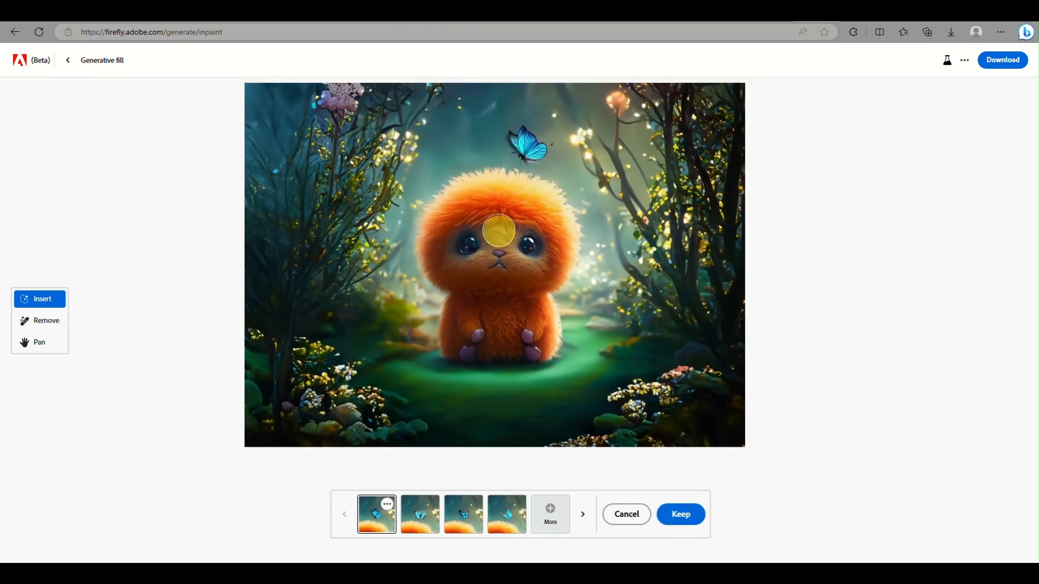
left_click(678, 525)
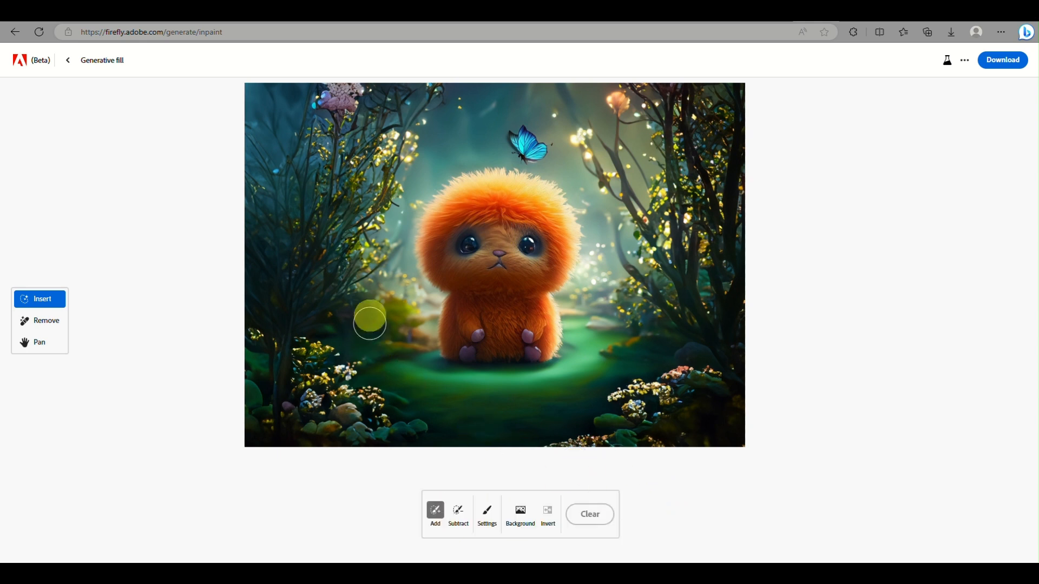
Step: Brush out small spots on both sides of the creature, among the trees, over its foot, and a larger patch over the flowers
left_click_drag(395, 282, 395, 291)
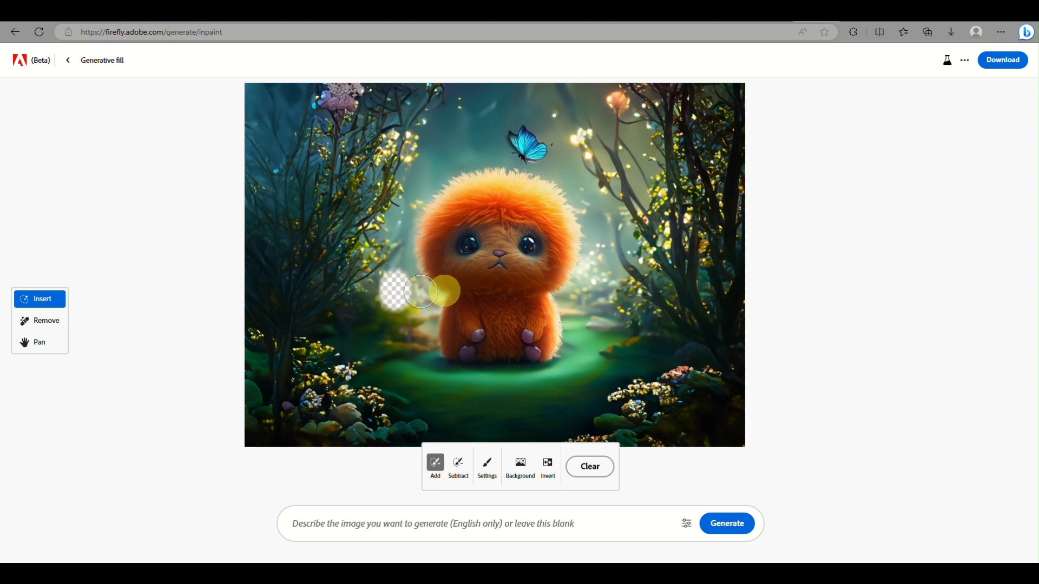
left_click(600, 280)
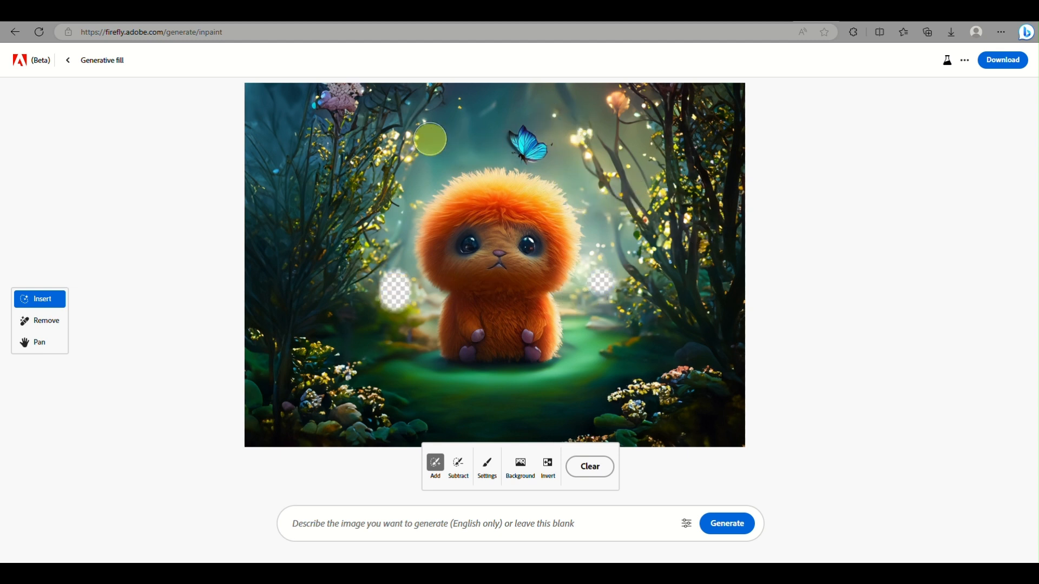
mouse_move(385, 117)
left_mouse_down()
mouse_move(377, 112)
mouse_move(392, 107)
left_mouse_up()
left_click(697, 232)
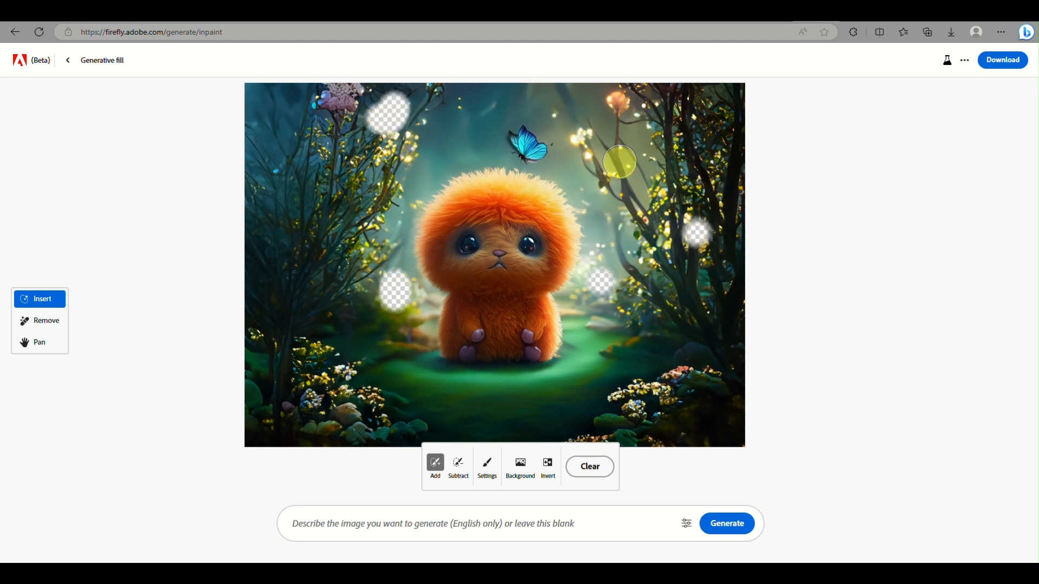
left_click(622, 162)
left_click(464, 348)
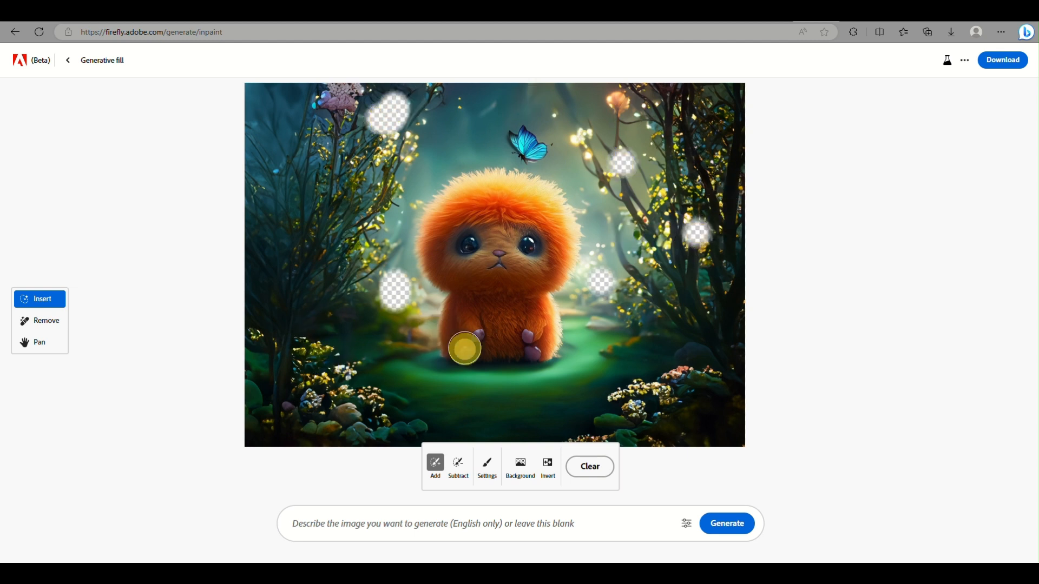
left_click(353, 386)
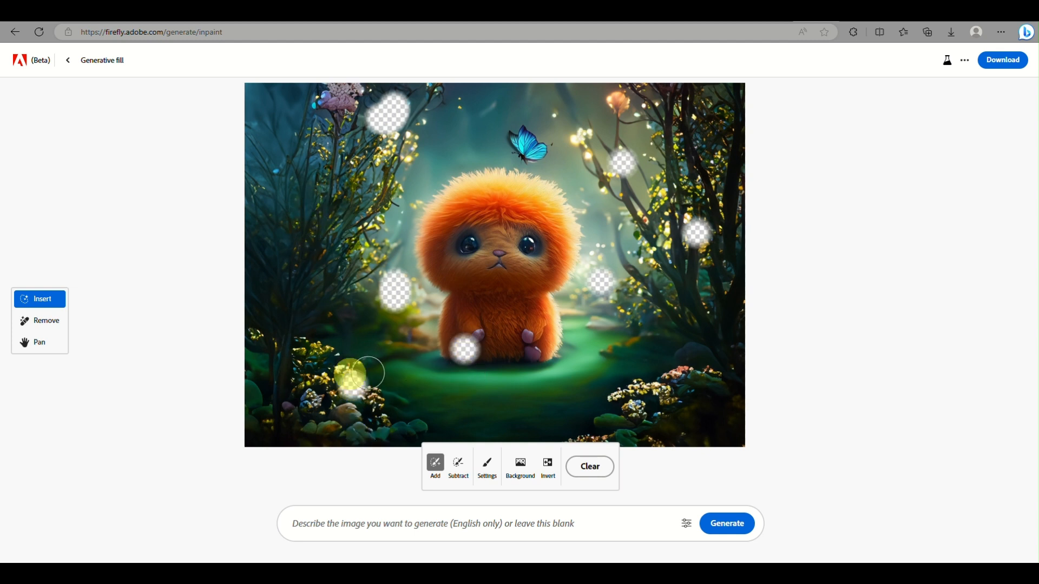
mouse_move(336, 361)
left_mouse_down()
mouse_move(366, 380)
mouse_move(322, 389)
left_mouse_up()
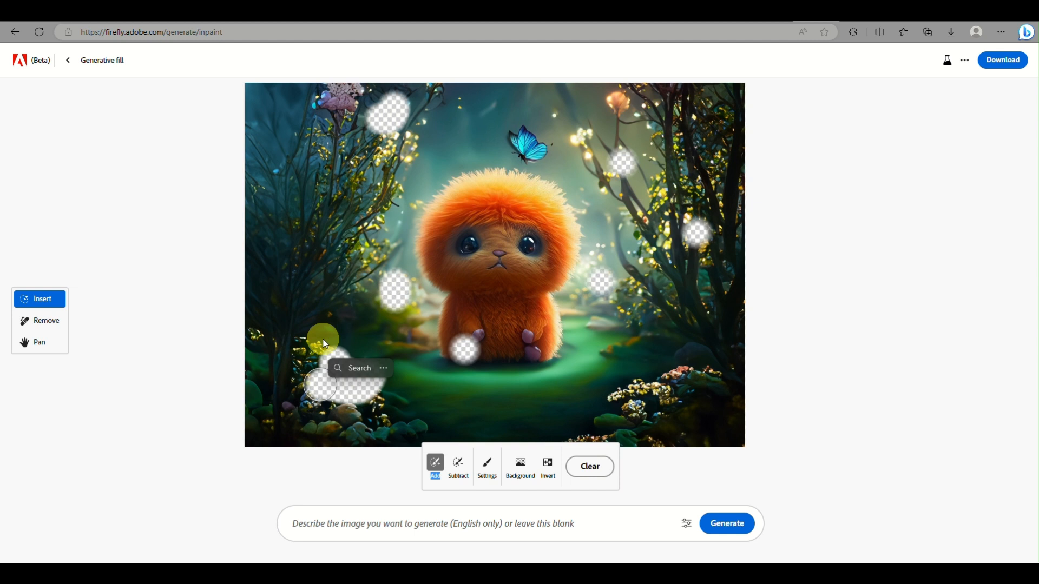
Step: Fill all the brushed-out spots from the prompt "blue butterfly" and inspect the first variation up close
left_click(561, 526)
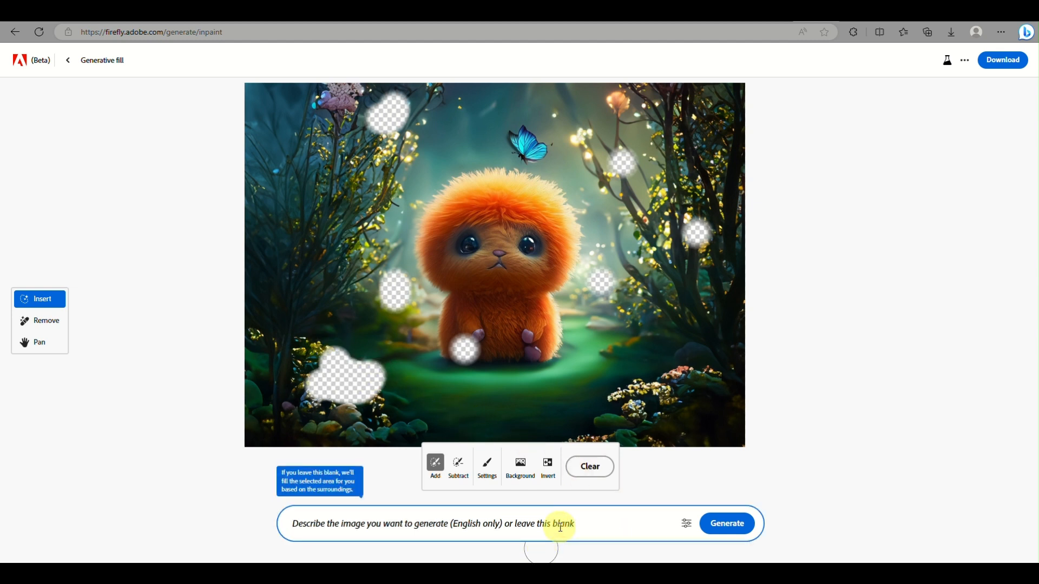
type("b")
key("BackSpace")
type("blue butterfly")
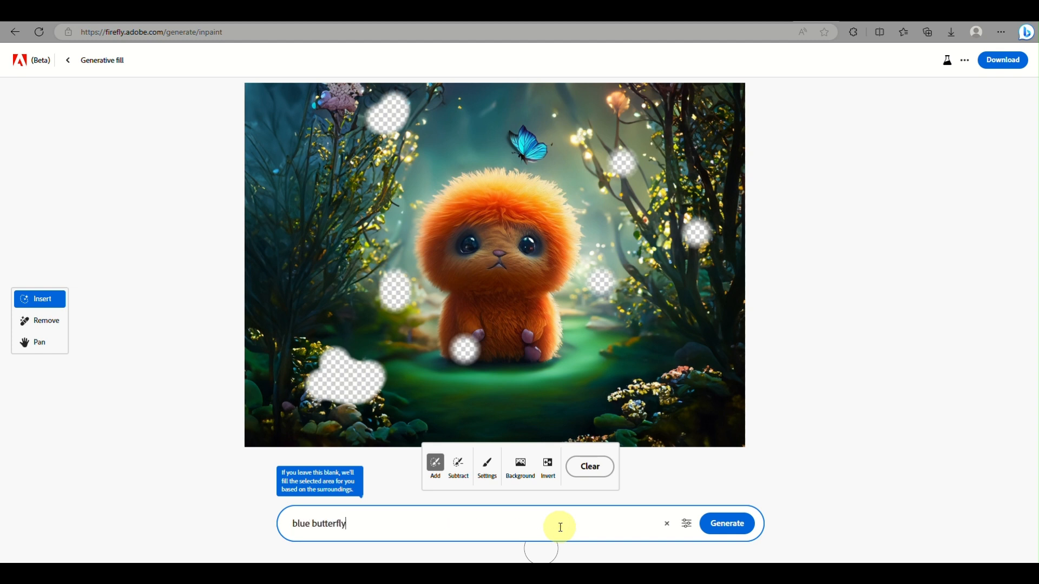
key("Return")
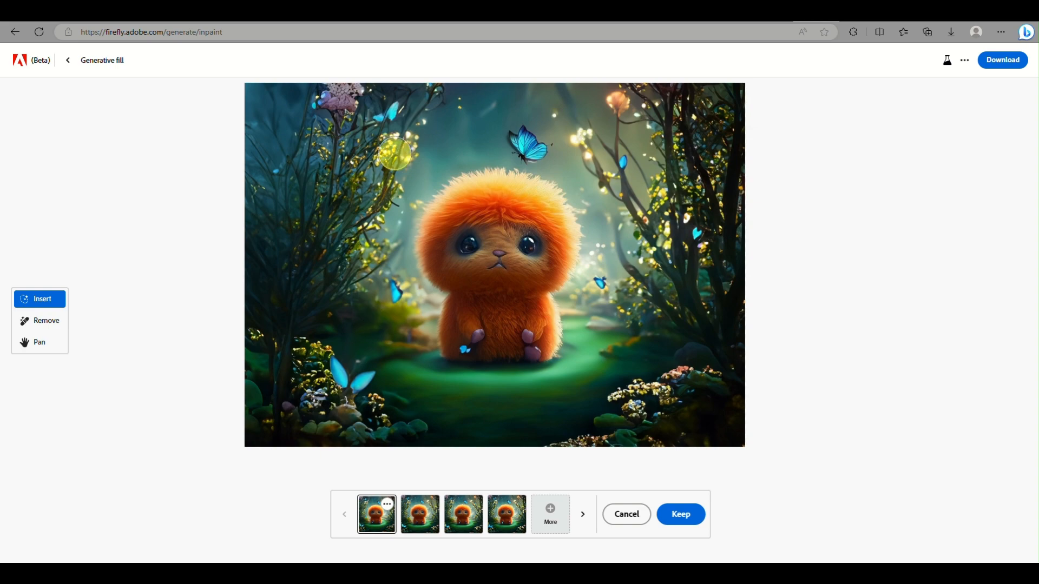
scroll(378, 108, "up", 5)
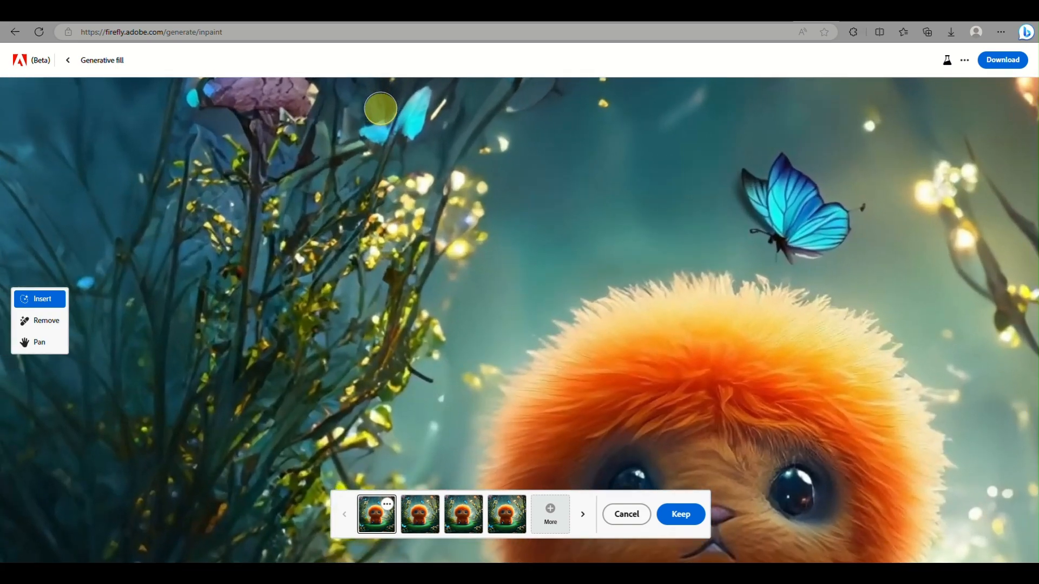
scroll(380, 109, "down", 5)
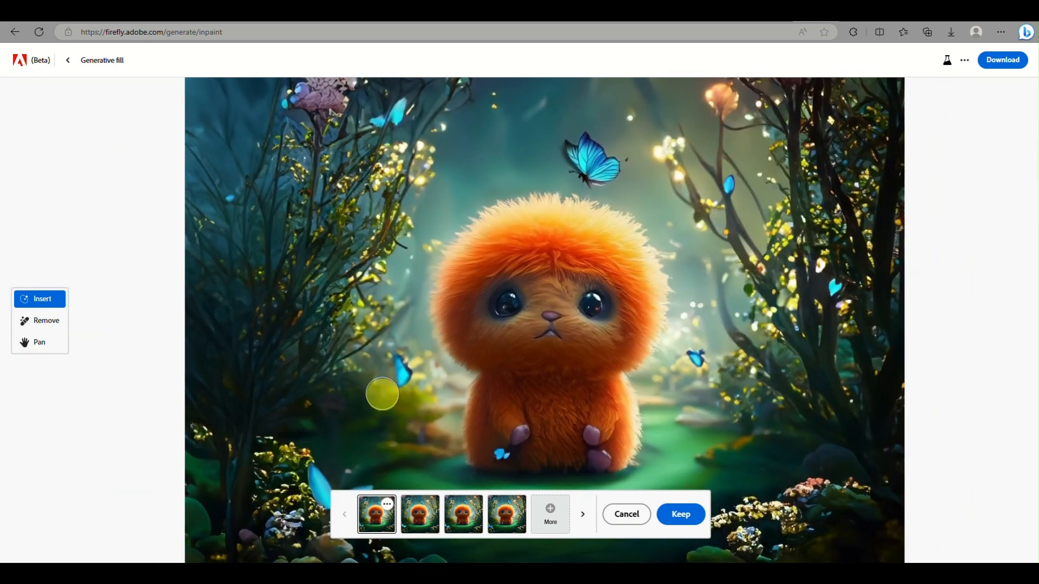
Step: Examine the generated butterflies around the creature up close and across the whole picture
scroll(382, 393, "up", 3)
scroll(382, 393, "down", 3)
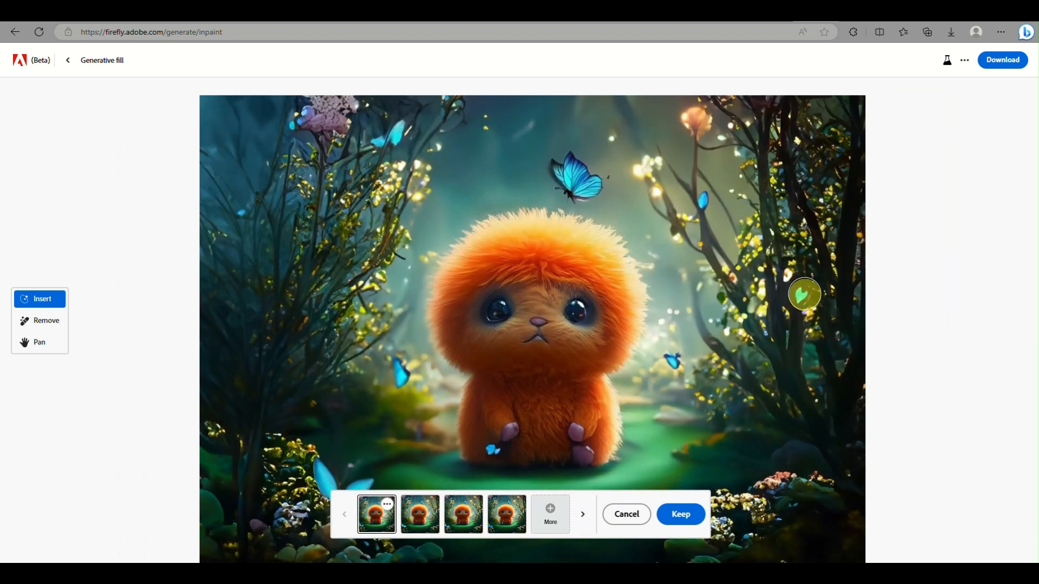
scroll(805, 294, "up", 3)
scroll(804, 294, "down", 3)
scroll(684, 179, "up", 2)
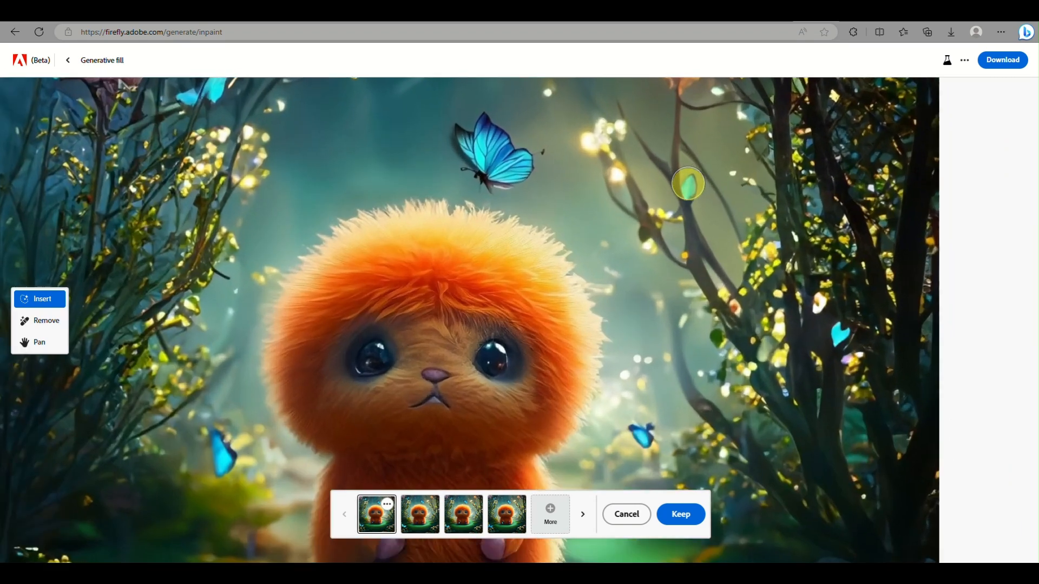
scroll(687, 183, "down", 2)
scroll(688, 183, "down", 3)
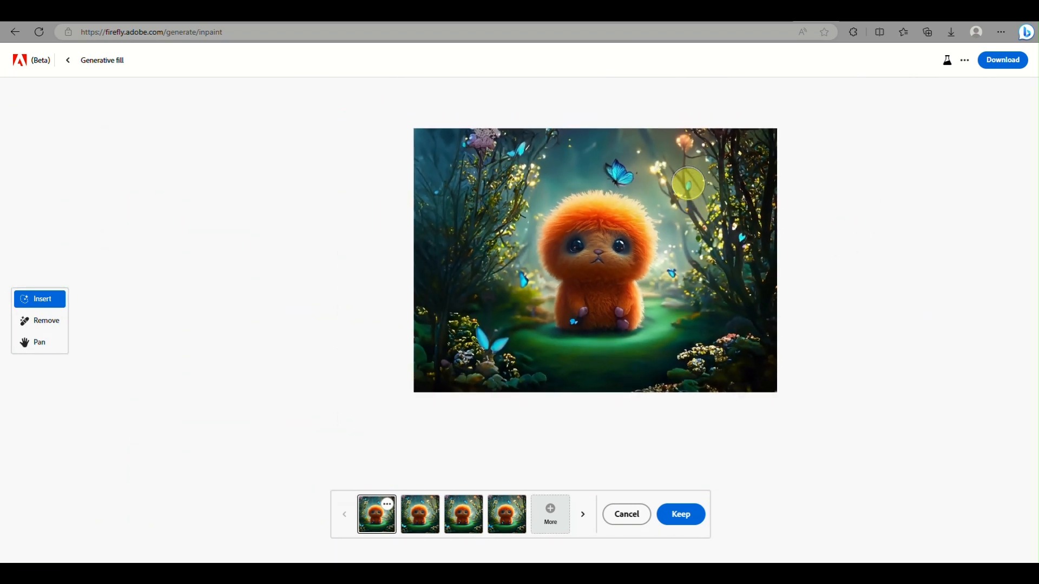
scroll(676, 270, "up", 2)
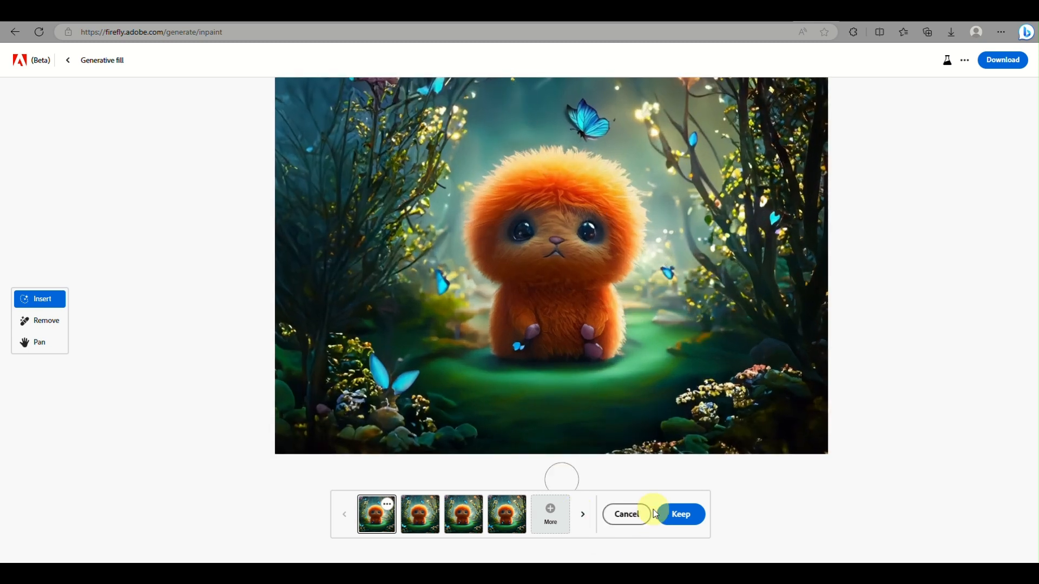
Step: Keep the first butterfly variation and download the finished image with Content Credentials included
left_click(673, 511)
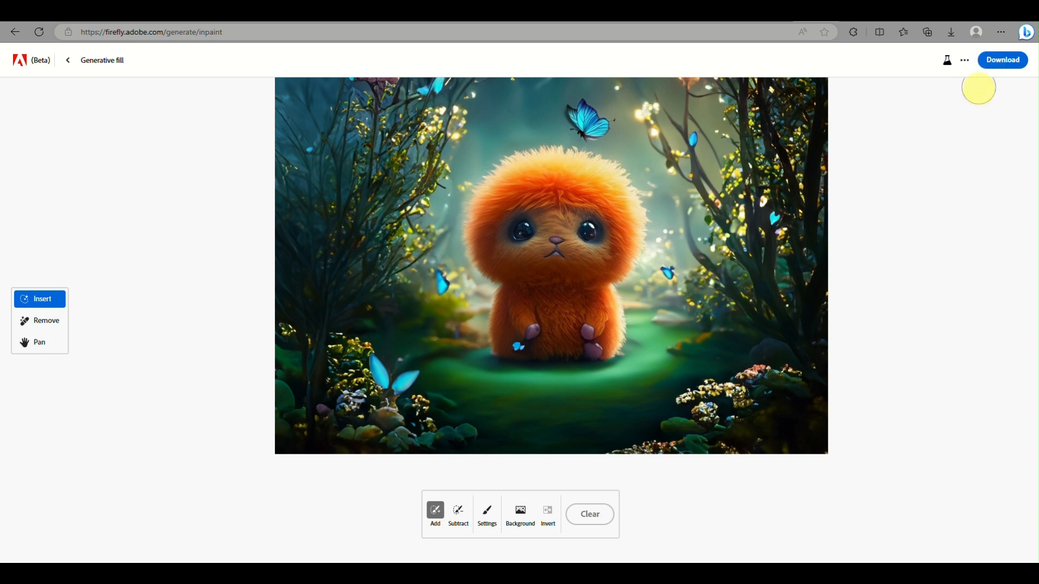
left_click(1002, 61)
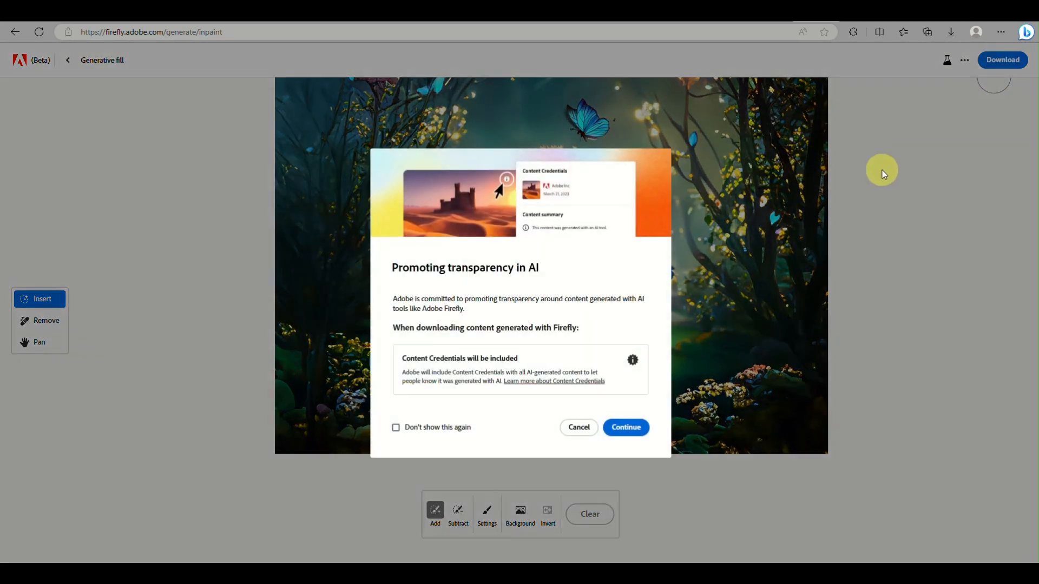
left_click(626, 428)
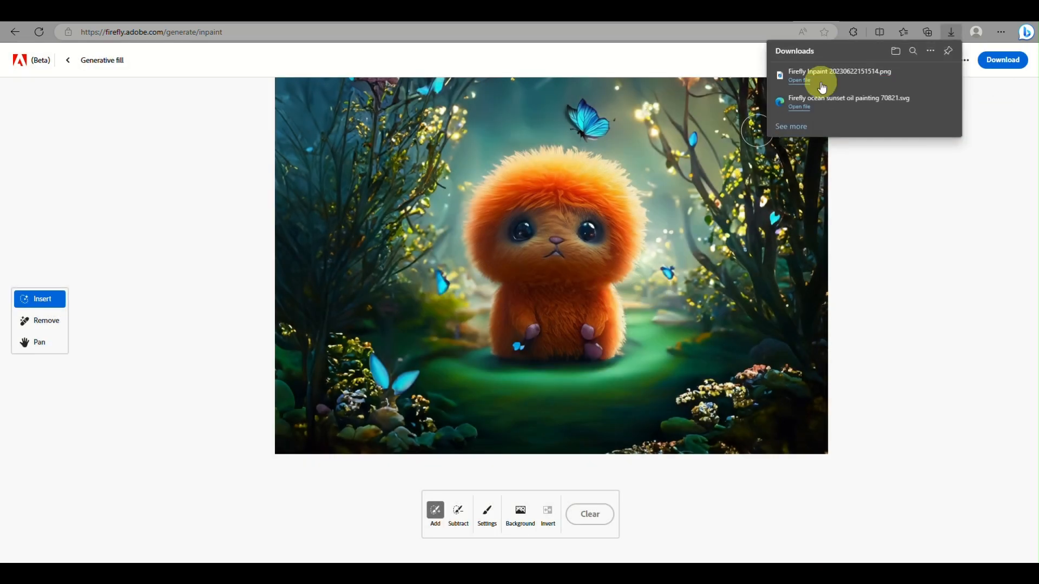
Step: Leave Generative fill for the Firefly home page and open the Text effects tool
left_click(74, 58)
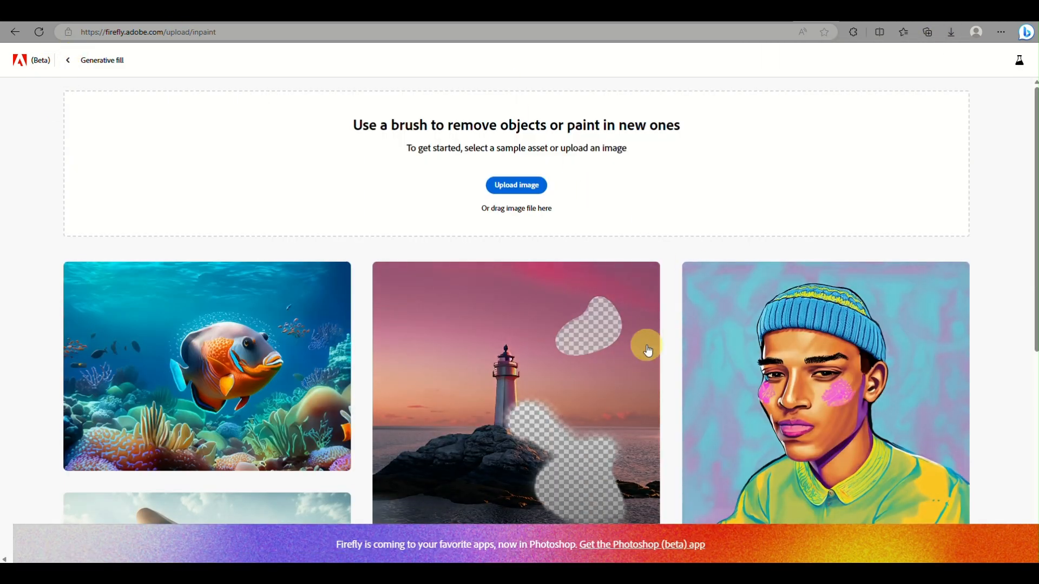
left_click(76, 61)
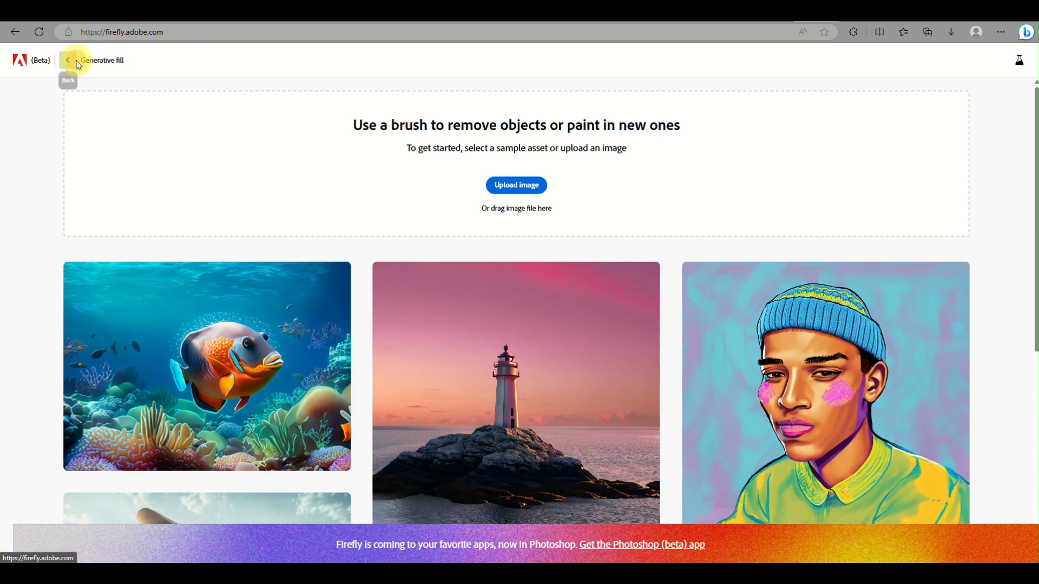
scroll(719, 324, "down", 3)
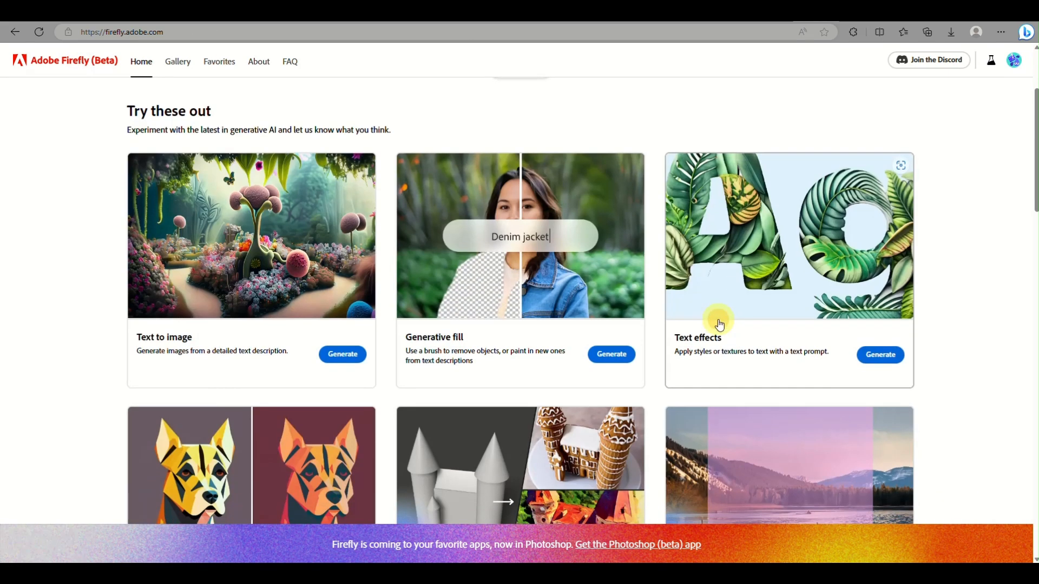
left_click(720, 324)
Step: Browse the sample letter effects and open the "flower lei" letter T sample
scroll(499, 302, "up", 3)
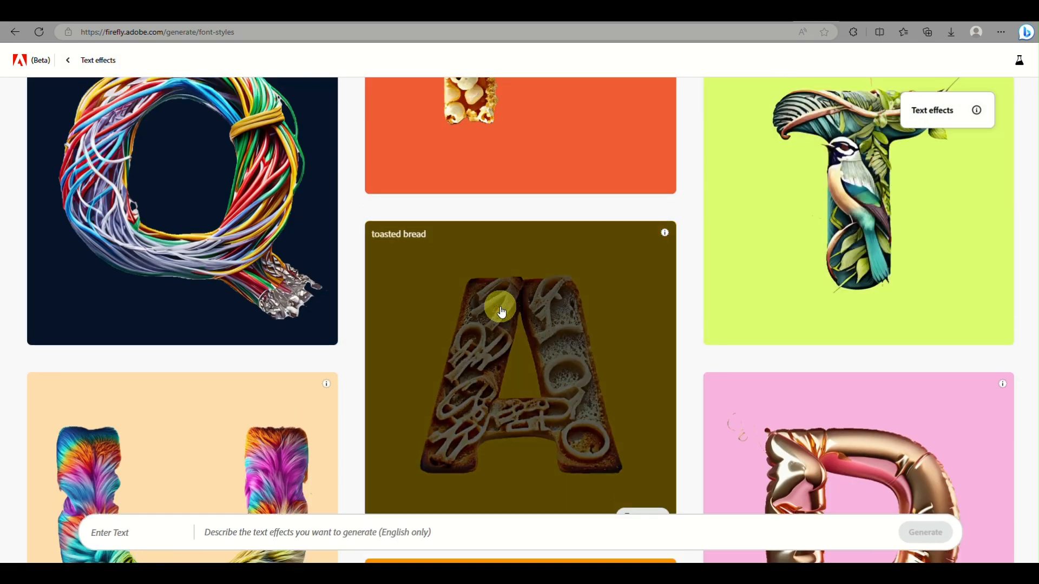
scroll(501, 312, "down", 13)
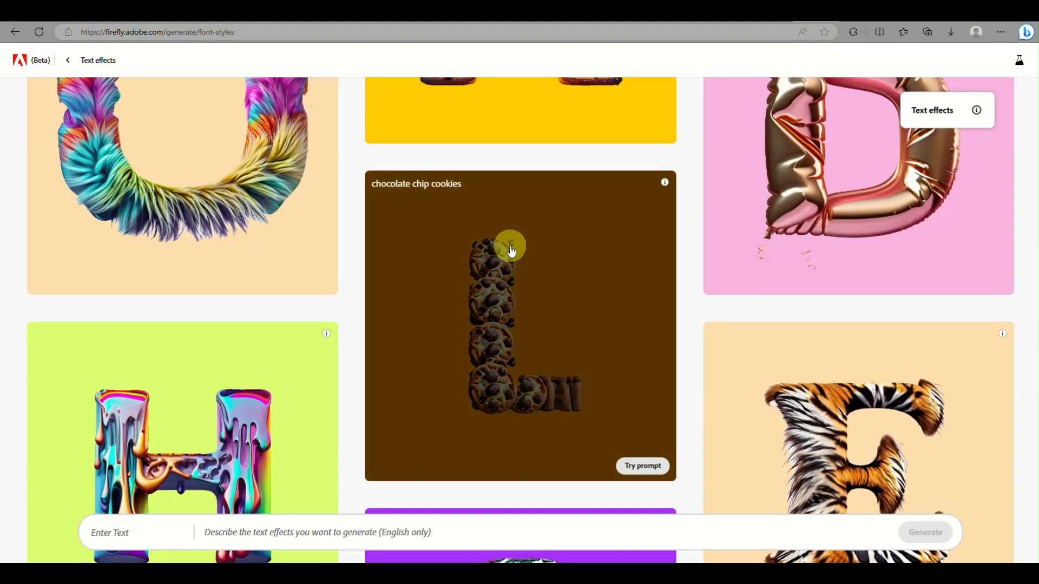
scroll(511, 252, "down", 12)
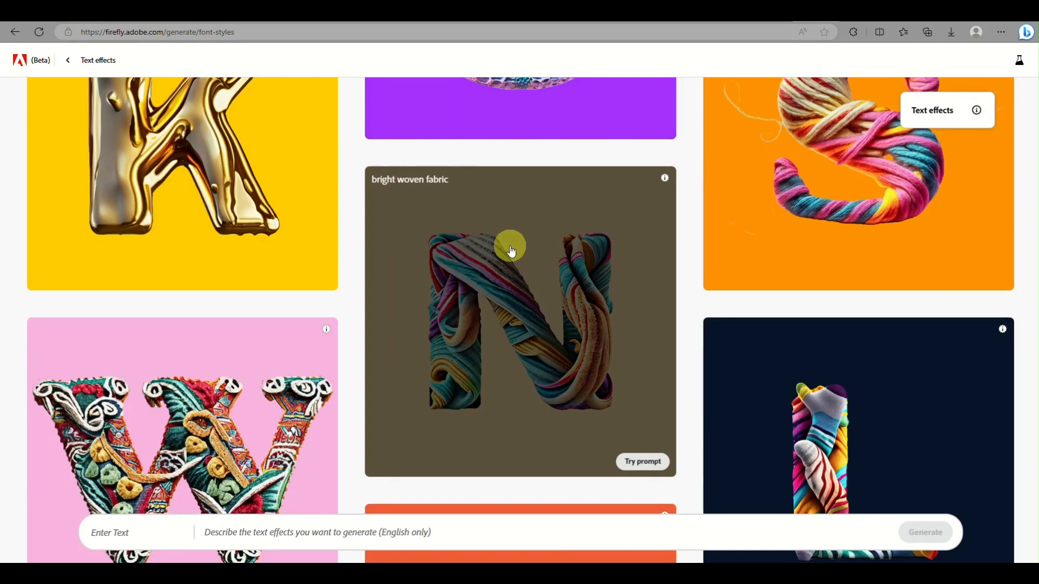
scroll(512, 250, "down", 1)
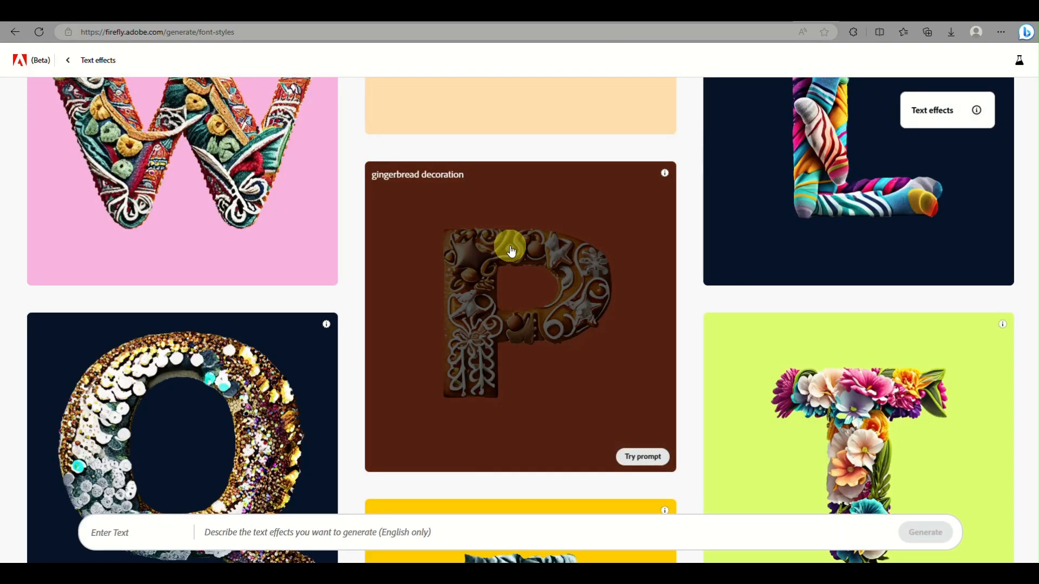
scroll(511, 251, "down", 4)
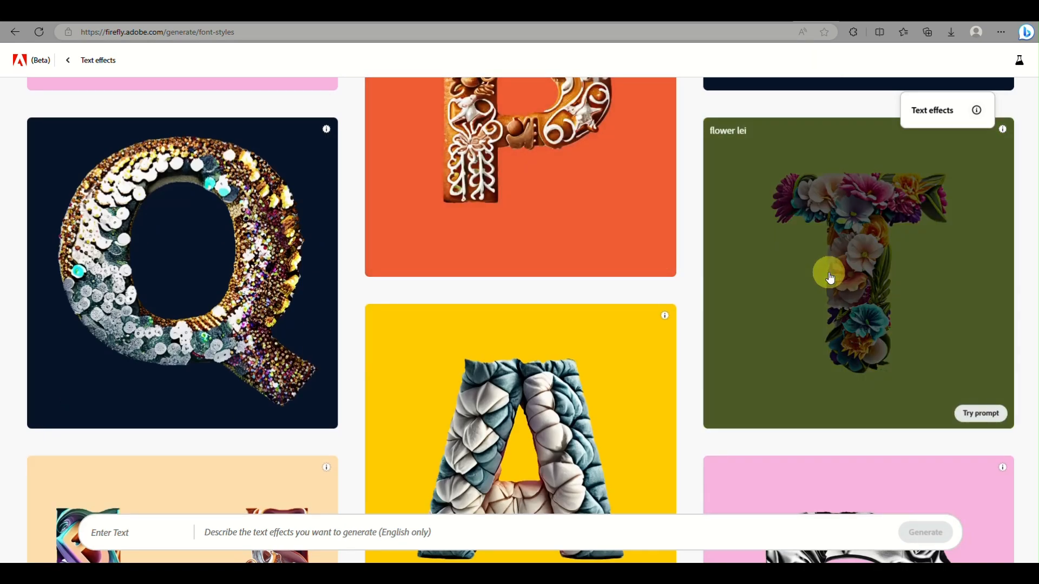
left_click(829, 275)
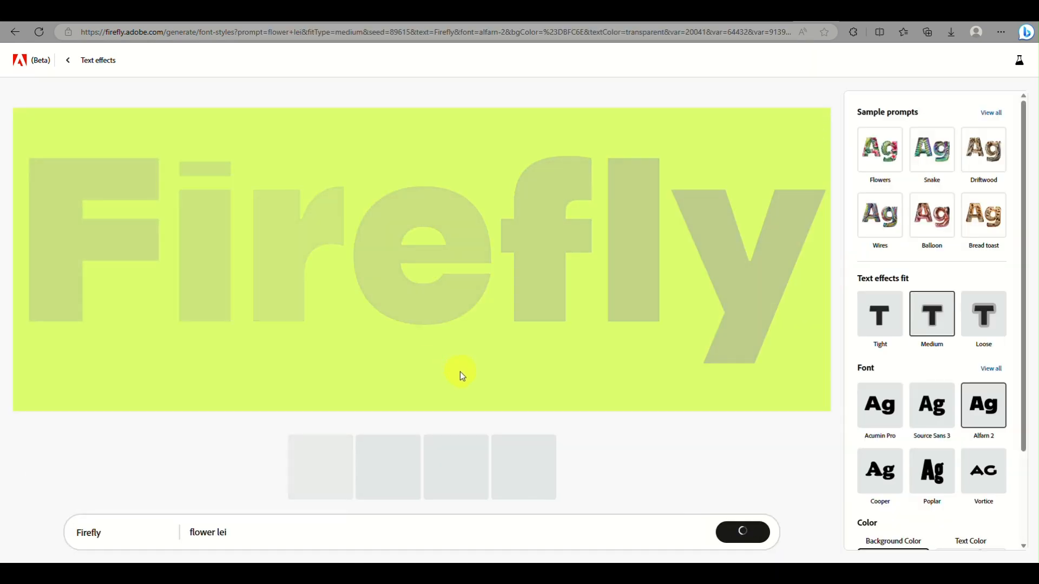
Step: Replace the sample text "Firefly" with "abc", keeping the flower lei effect
left_click(134, 537)
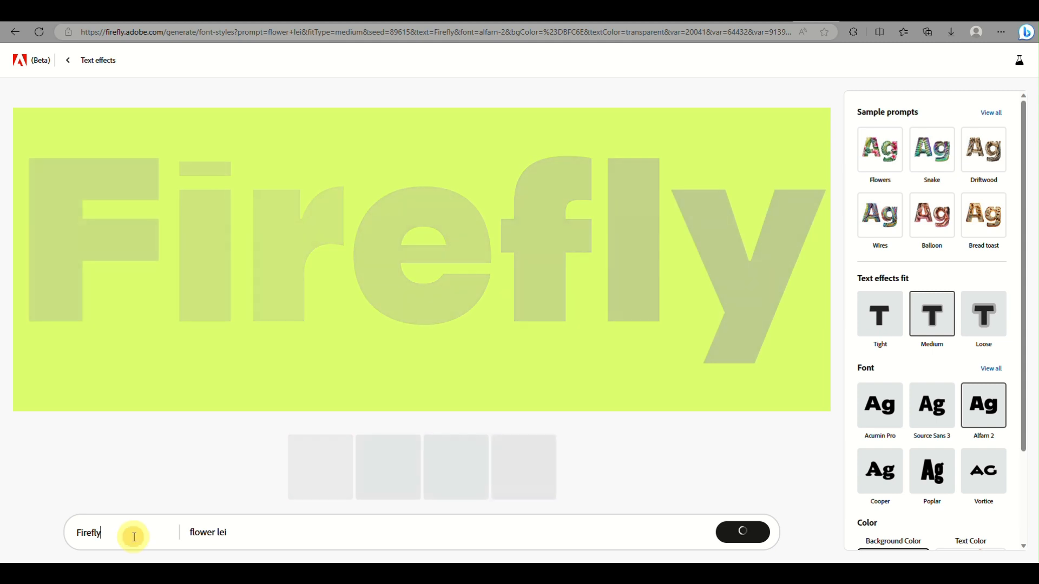
left_click_drag(134, 537, 2, 508)
type("abc")
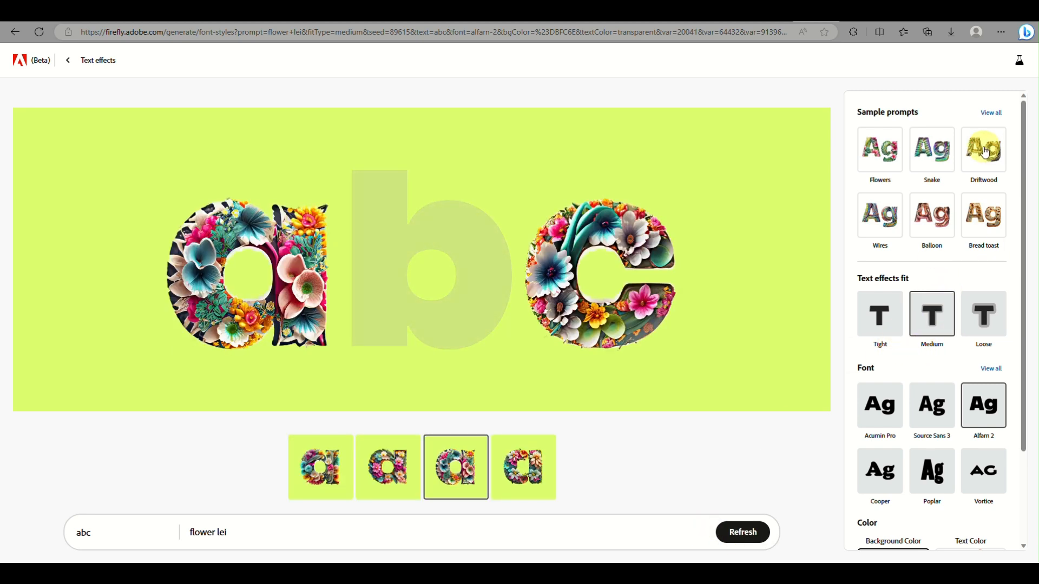
Step: Look over the sample prompts and fit options up close and set the text effects fit to Loose
scroll(982, 148, "up", 5)
scroll(982, 147, "right", 3)
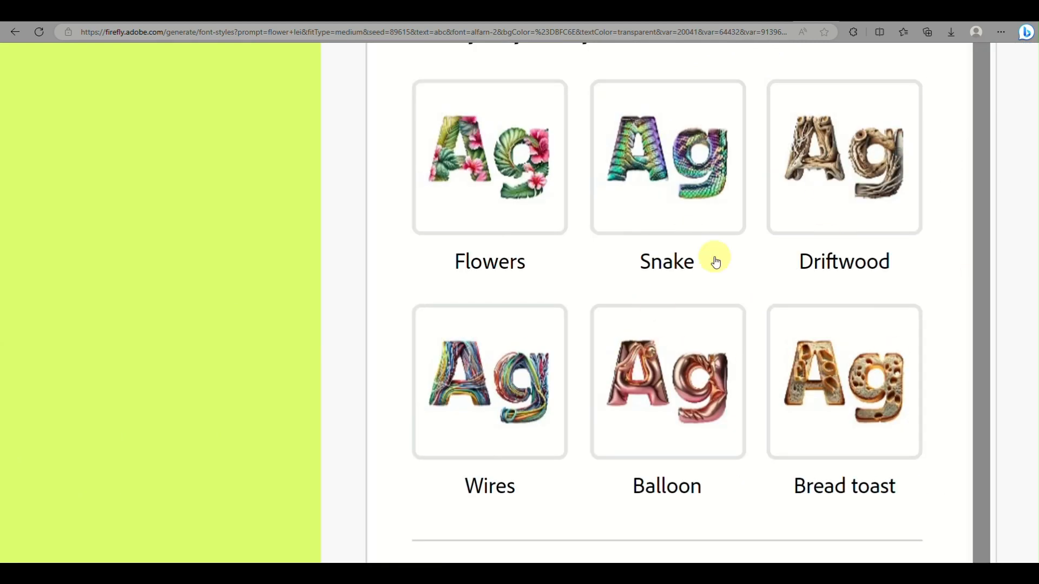
scroll(740, 248, "down", 6)
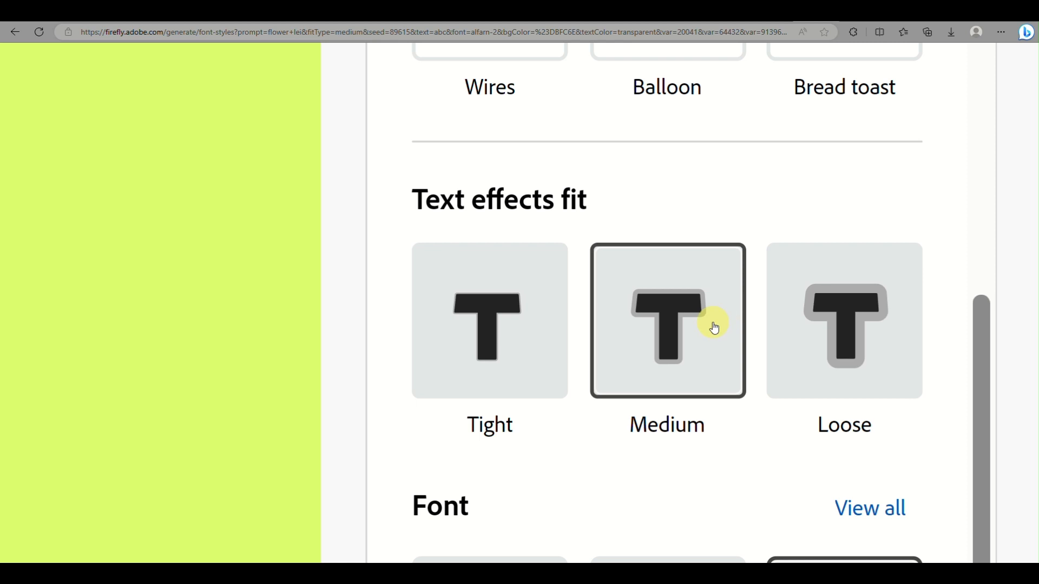
key("ctrl+0")
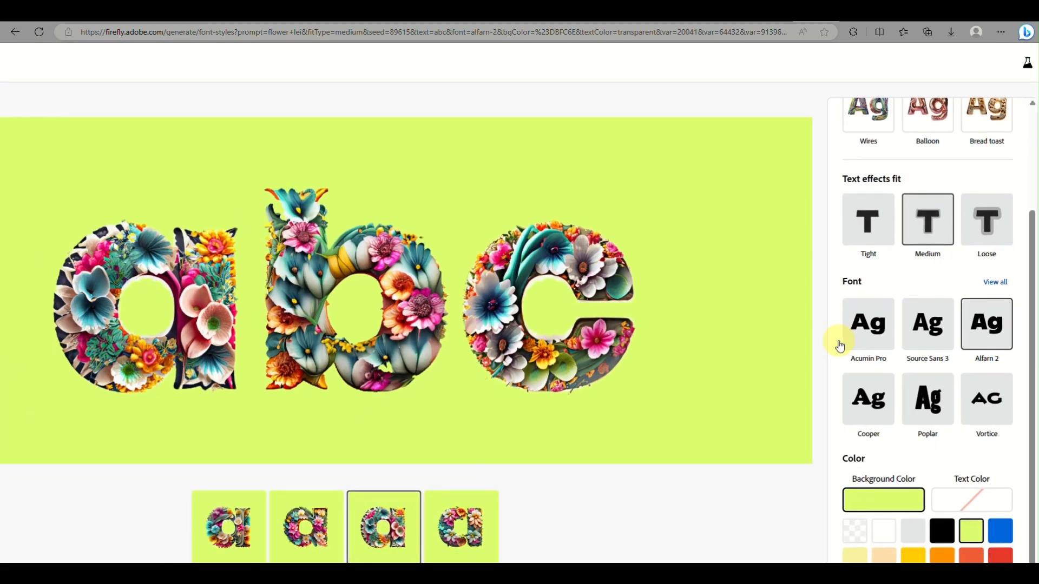
left_click(968, 214)
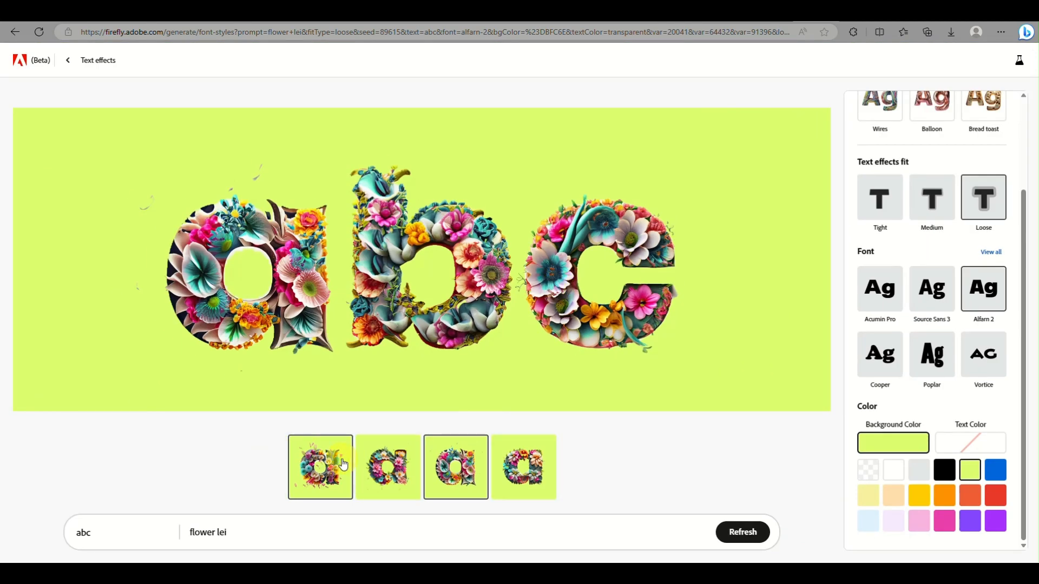
Step: Preview the second and third flower lei variations and select the fourth one
left_click(382, 465)
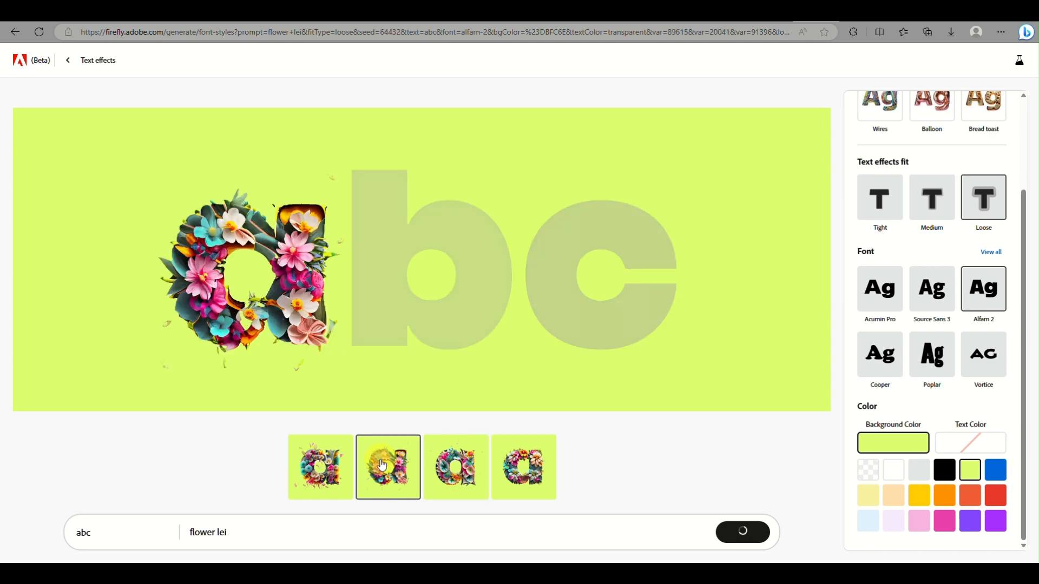
left_click(439, 466)
left_click(538, 468)
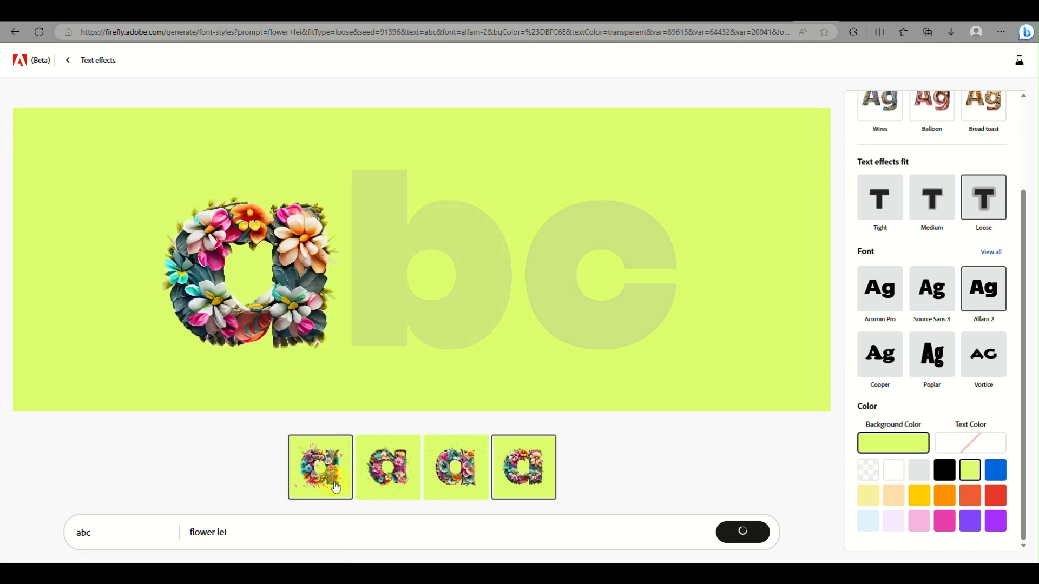
Step: Replace the effect description with "wild flower with butterfly" and generate the lettering
left_click(291, 536)
left_click_drag(234, 531, 178, 531)
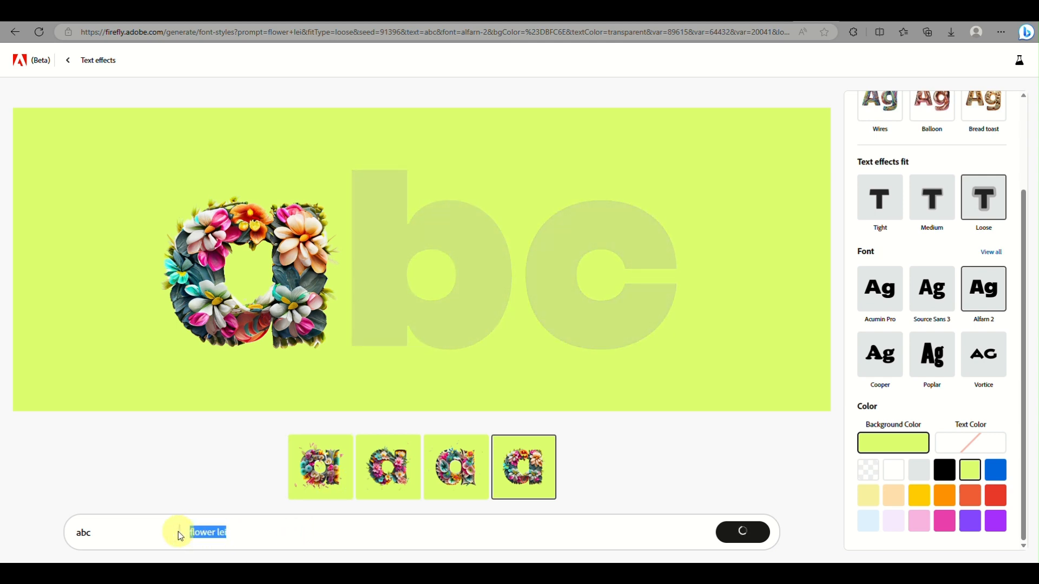
type("wild flor")
key("BackSpace")
type("wer with butterfly")
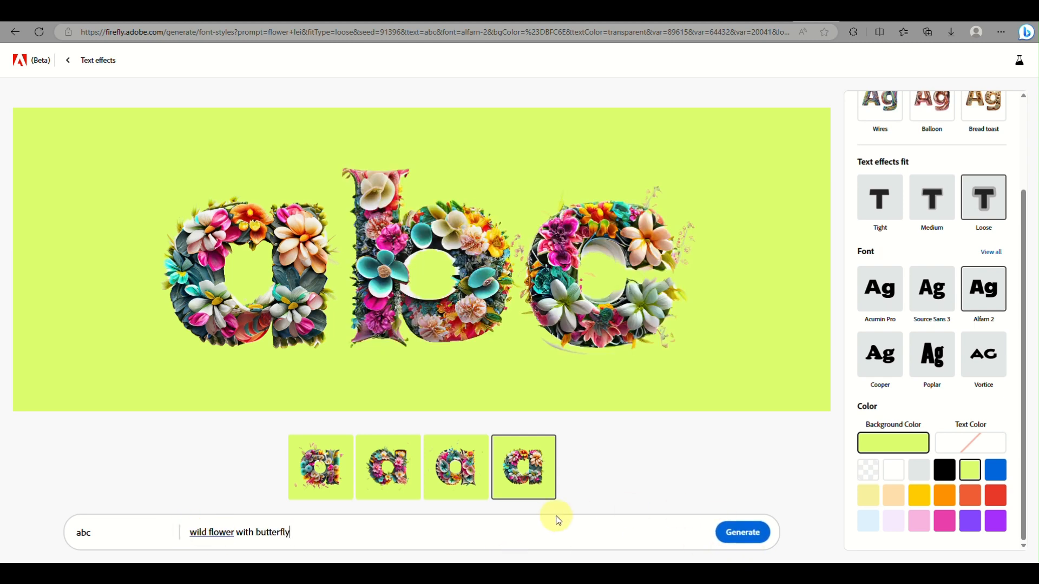
left_click(762, 533)
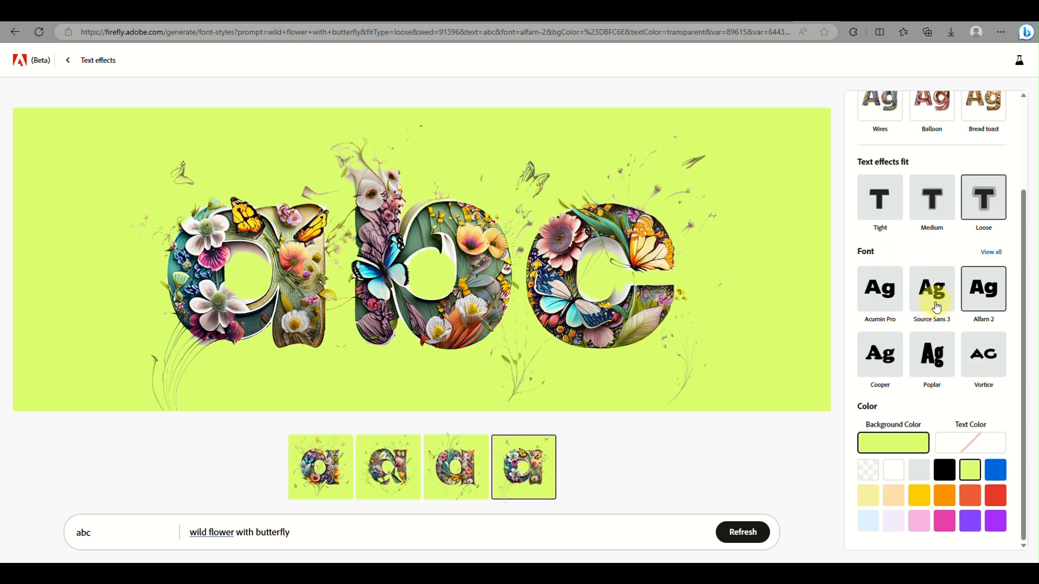
Step: Set the text effects fit to Medium and the background color to light gray after trying black
left_click(931, 216)
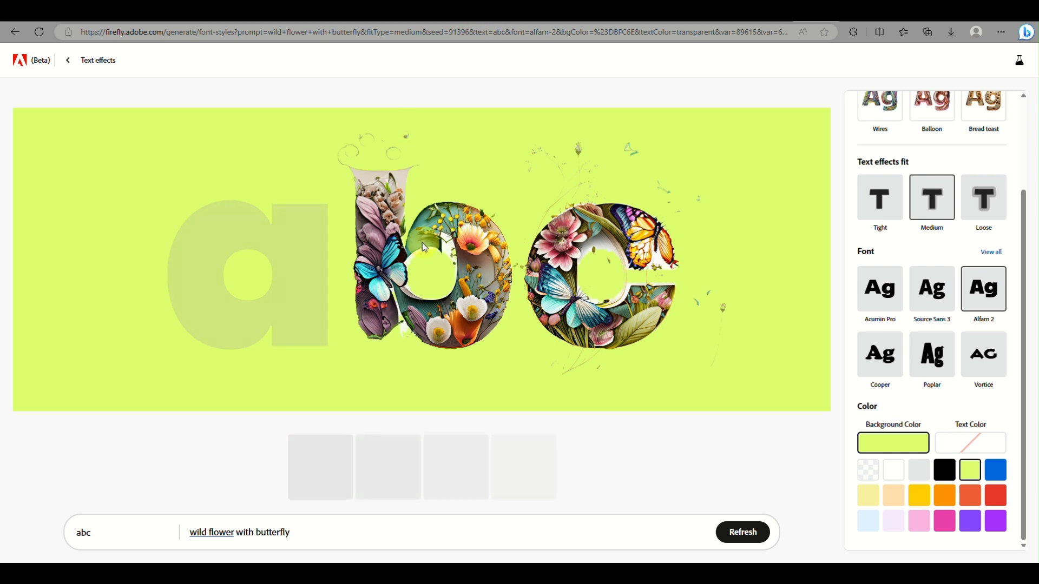
left_click(945, 471)
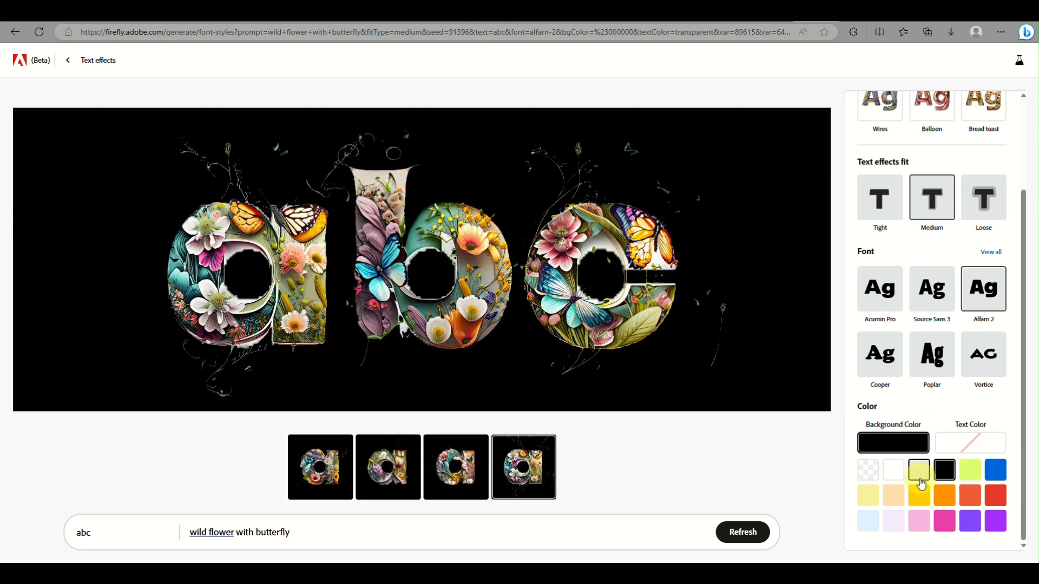
left_click(921, 482)
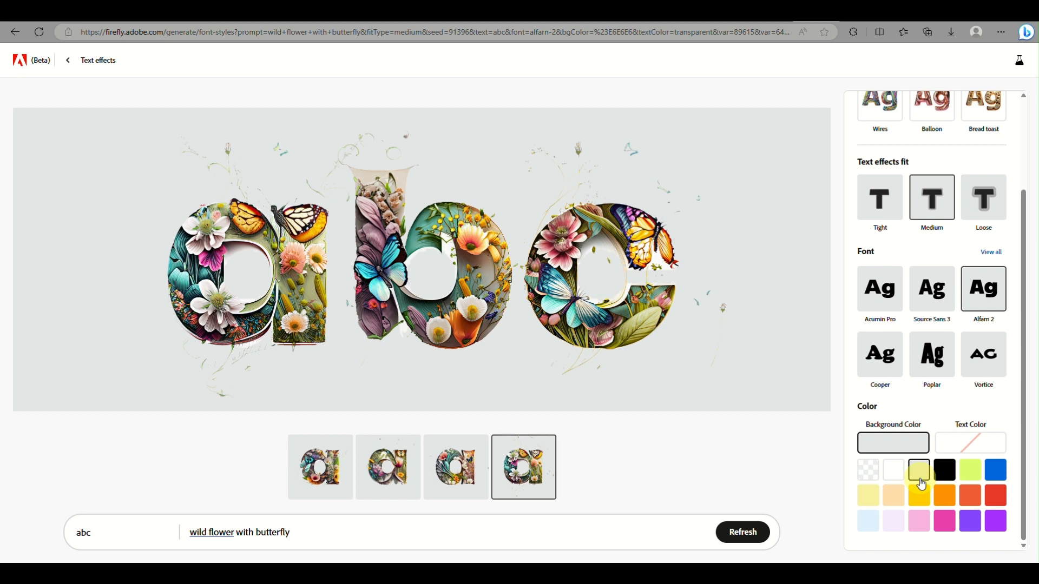
Step: Change the effect description to "macrame using rope" and generate the lettering
triple_click(319, 533)
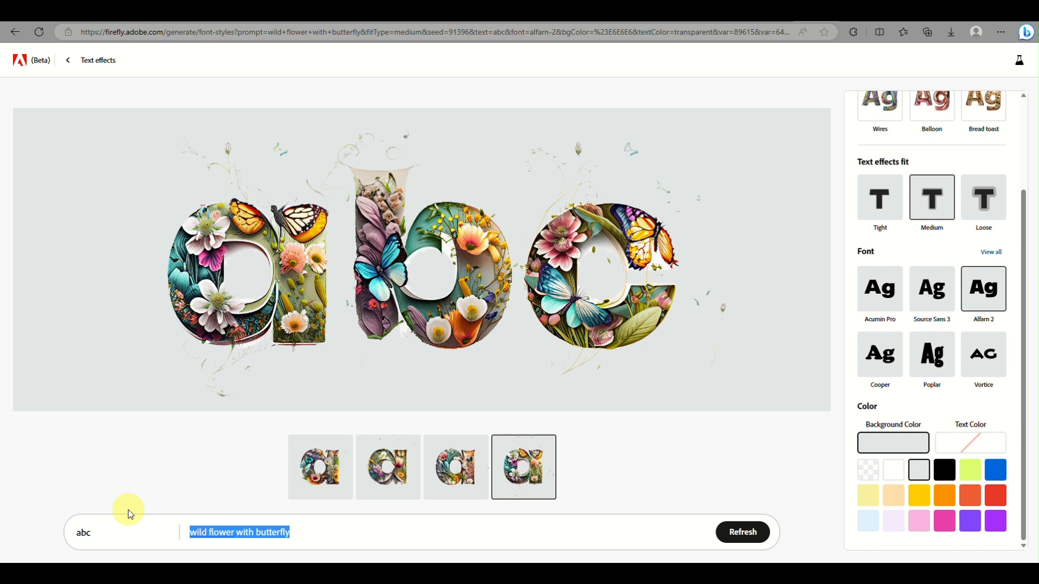
type("macrame")
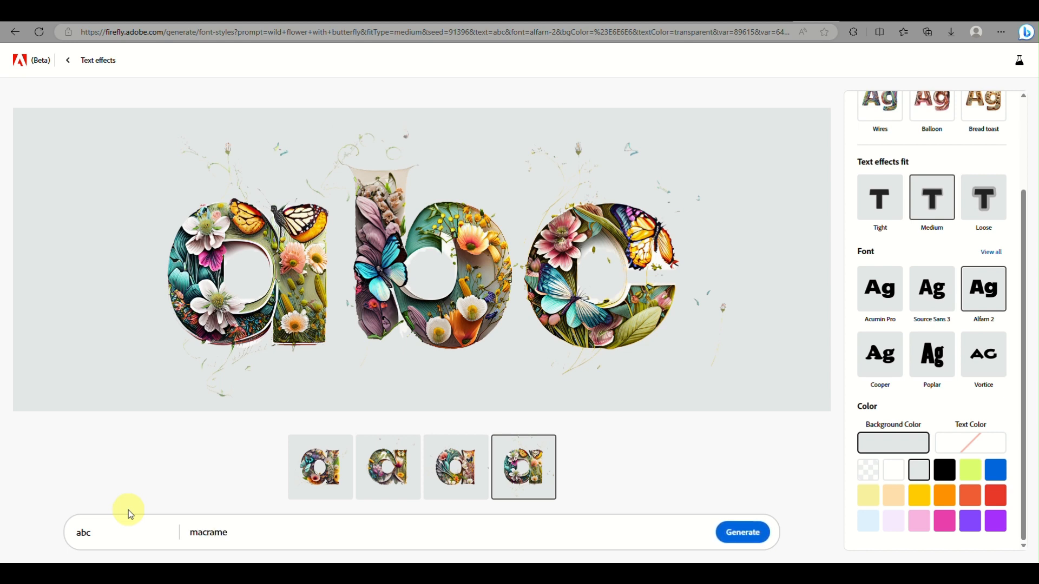
type(" using rope")
key("Return")
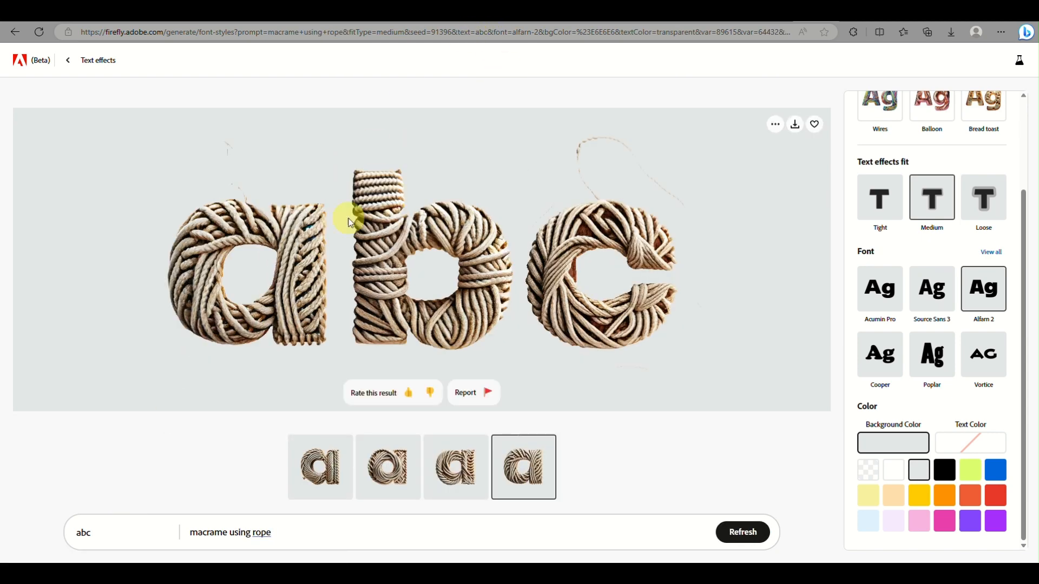
Step: Compare the second and third rope macrame variations with the fourth one
left_click(381, 452)
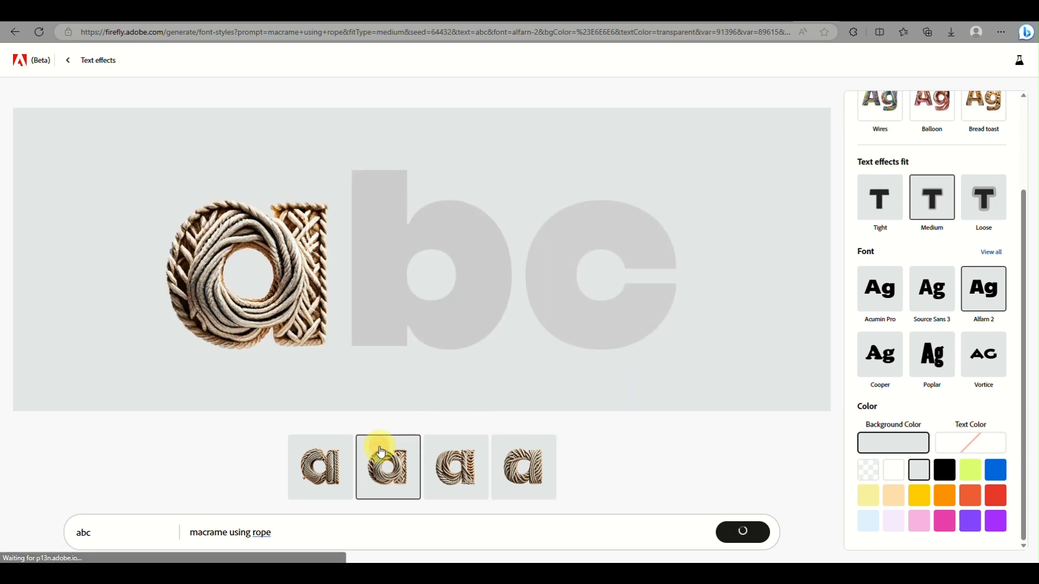
left_click(447, 465)
left_click(522, 464)
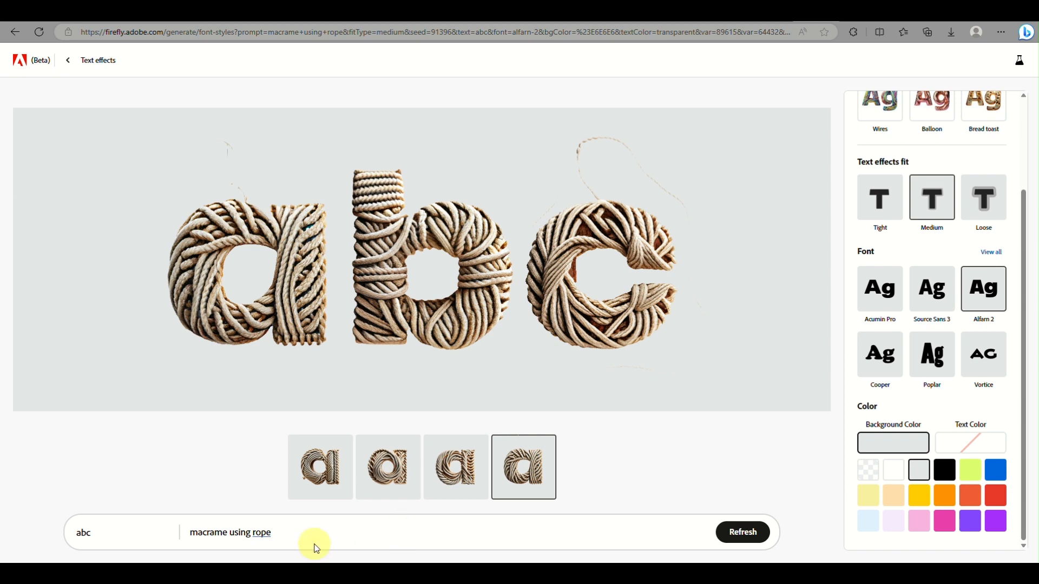
Step: Replace the effect description with "pretzel", generate the lettering and show the second variation
left_click_drag(325, 533, 9, 533)
type("p")
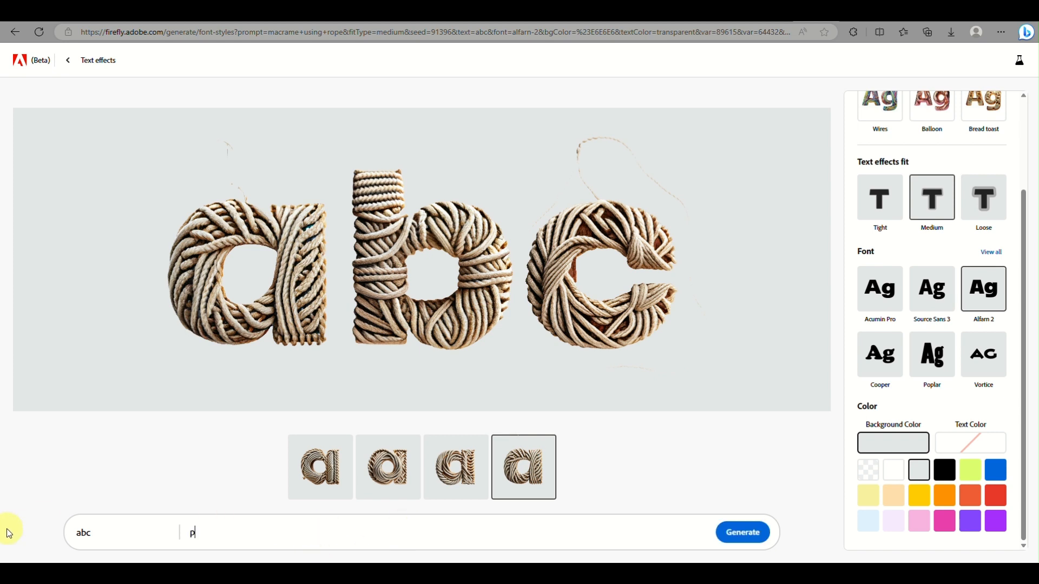
type("retzel")
left_click(740, 535)
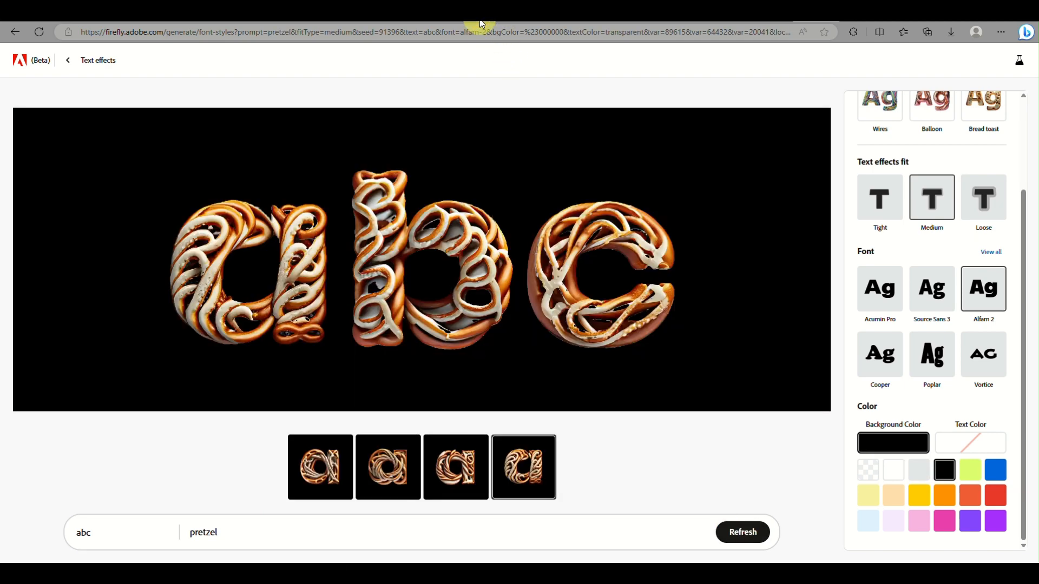
left_click(385, 484)
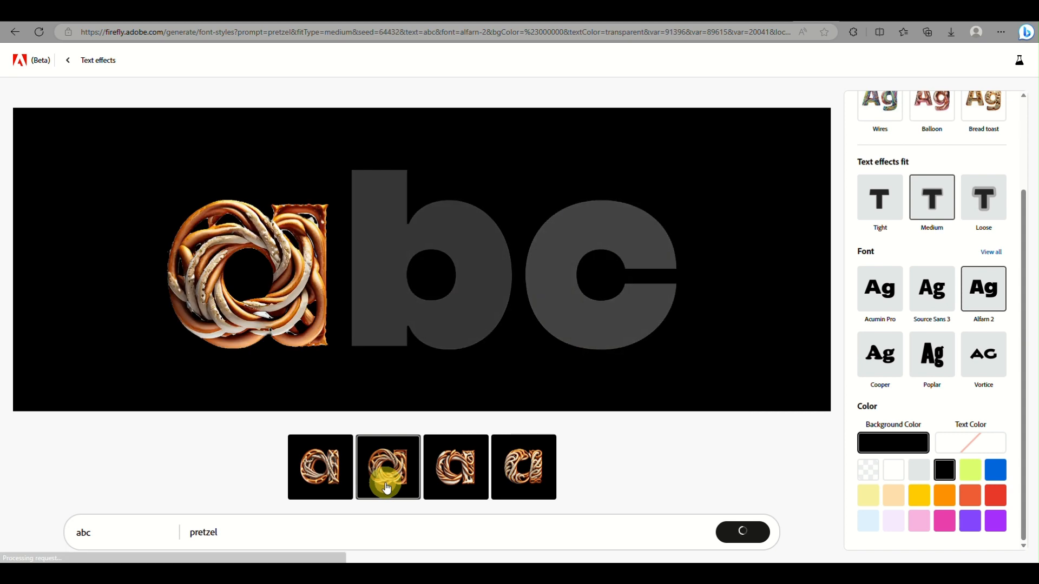
Step: Replace the effect description with "dripped honey" and generate the lettering
double_click(306, 535)
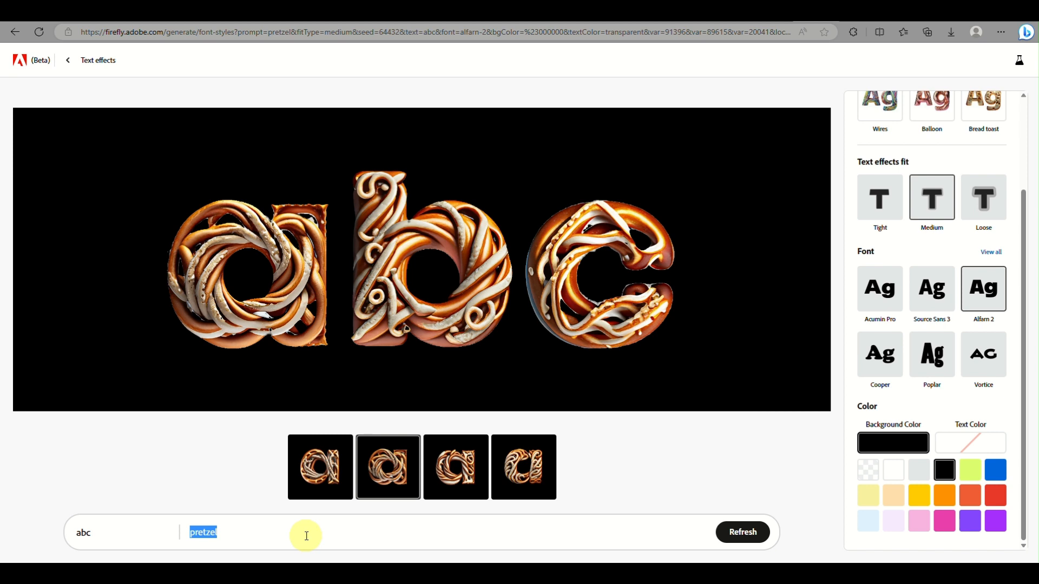
type("dripped honey")
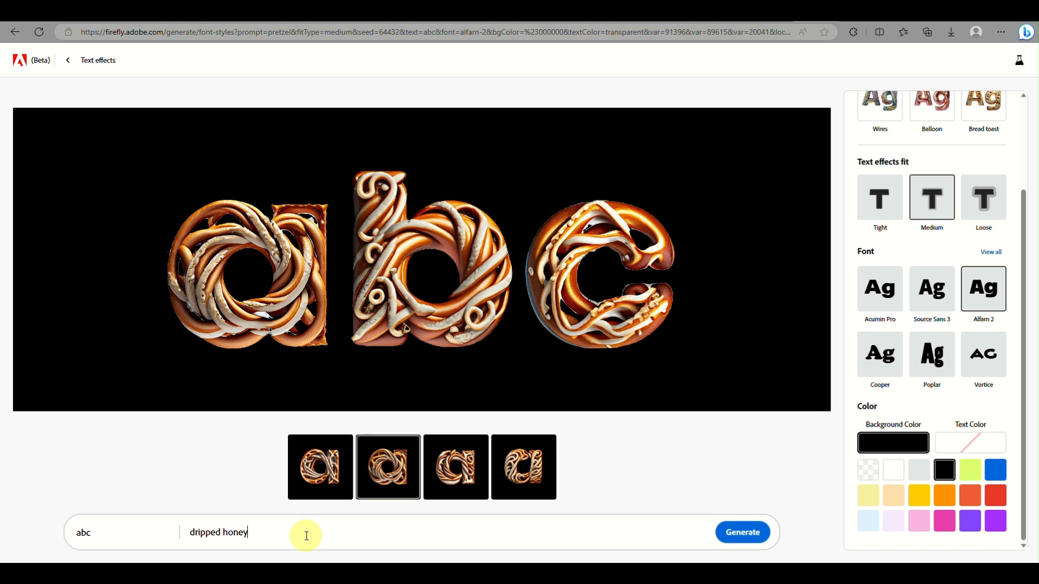
key("Return")
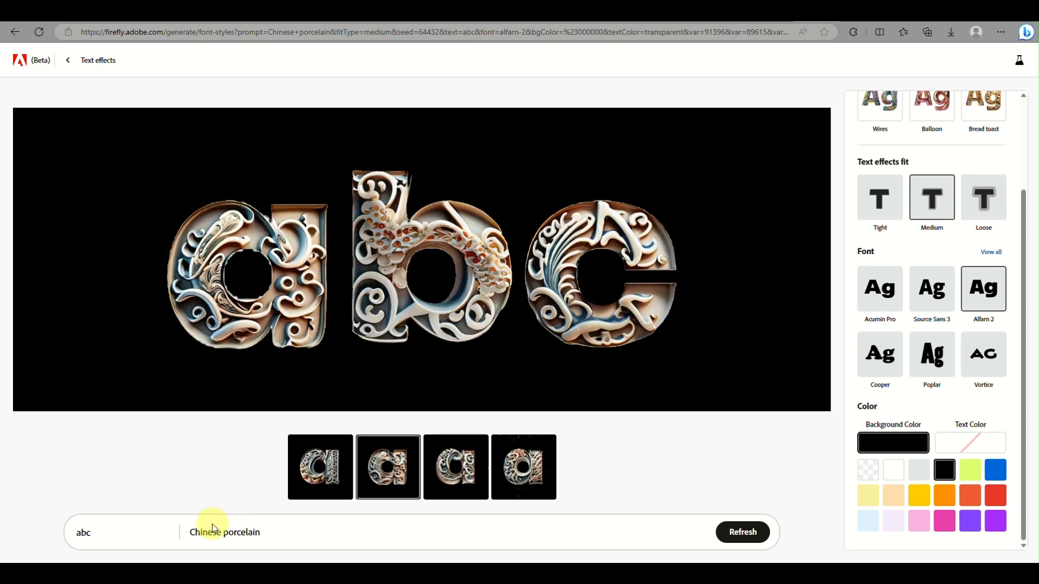
Step: Change the effect description to "sushi", generate the lettering, and preview its fourth and first variations
scroll(326, 492, "up", 5)
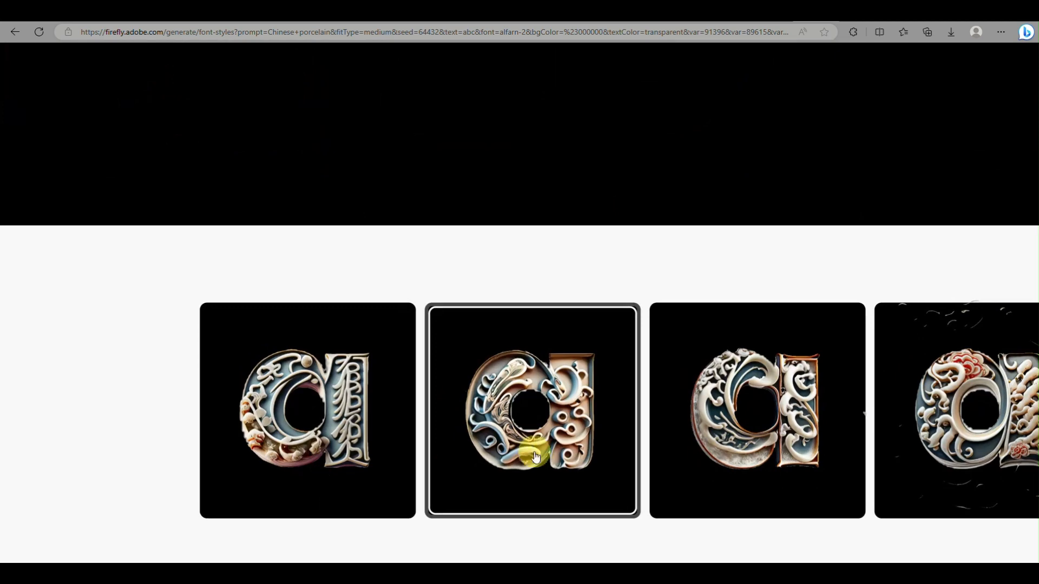
scroll(549, 457, "right", 6)
scroll(550, 459, "down", 5)
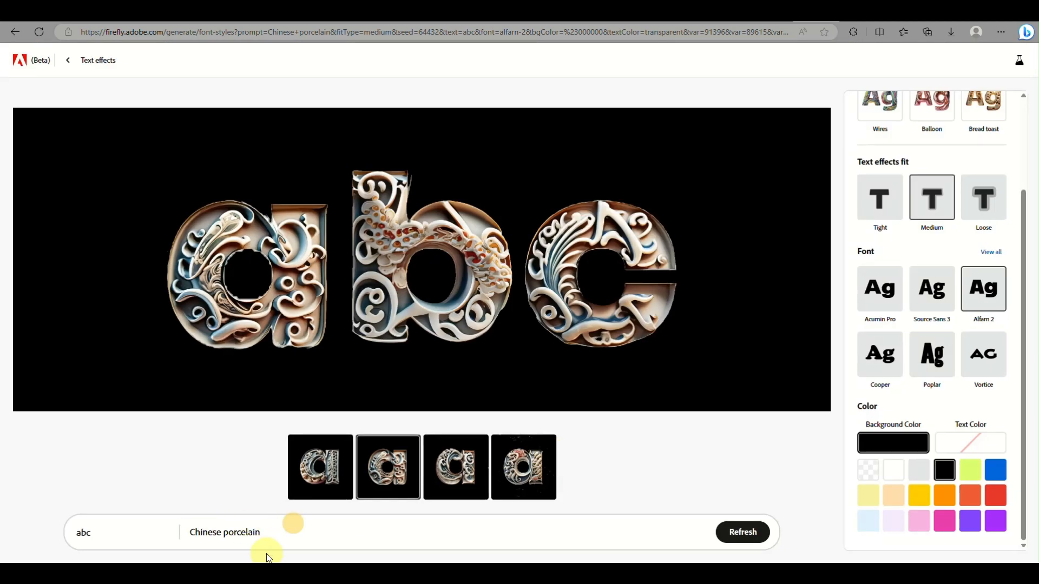
triple_click(297, 532)
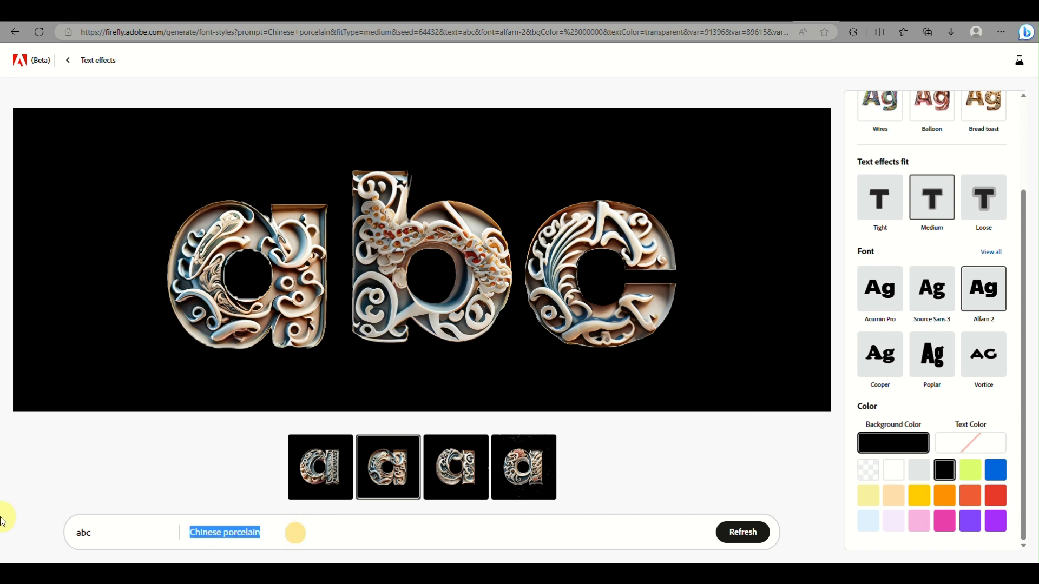
type("sushi")
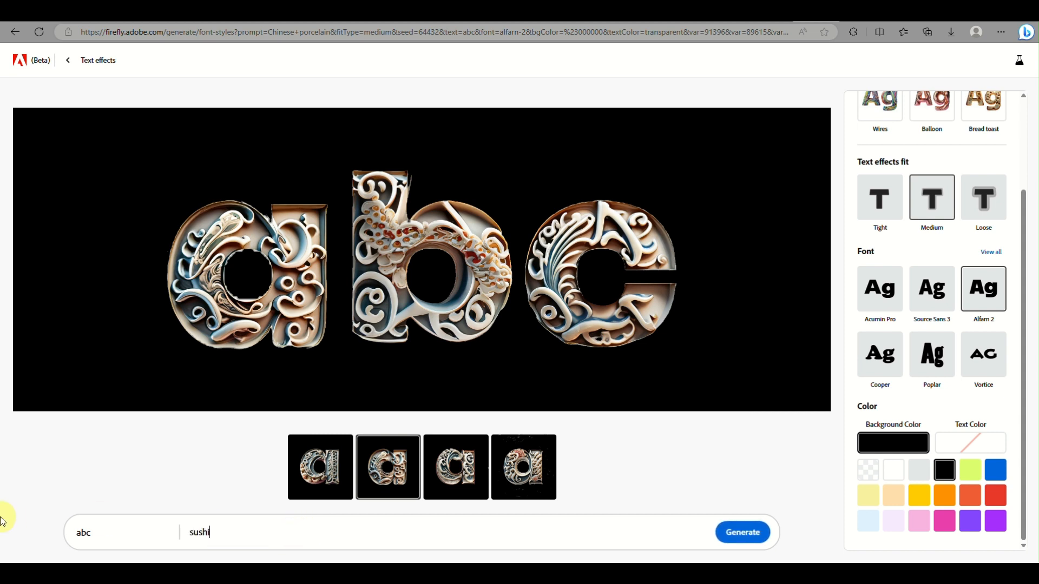
key("Return")
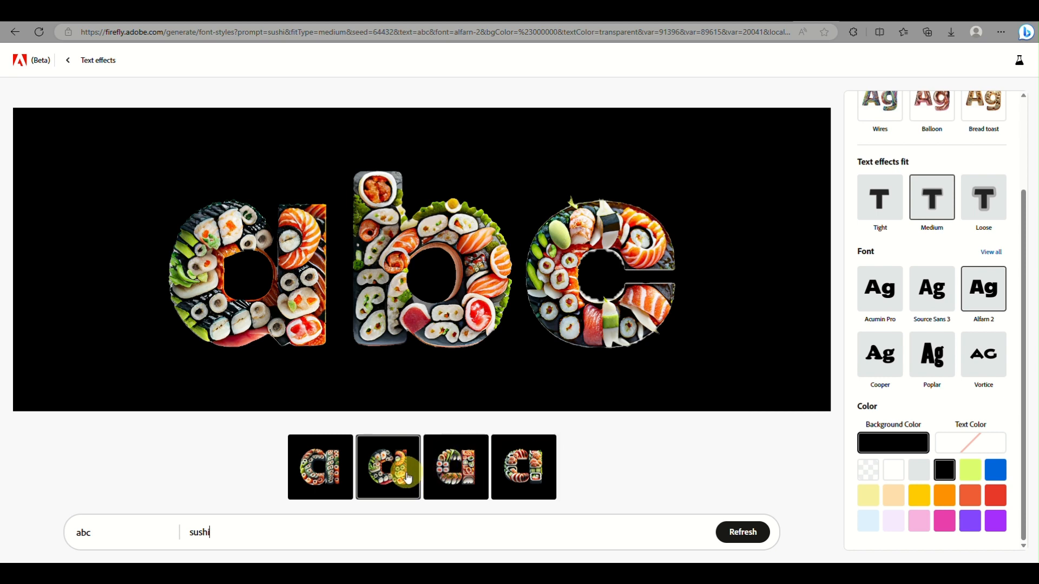
left_click(525, 476)
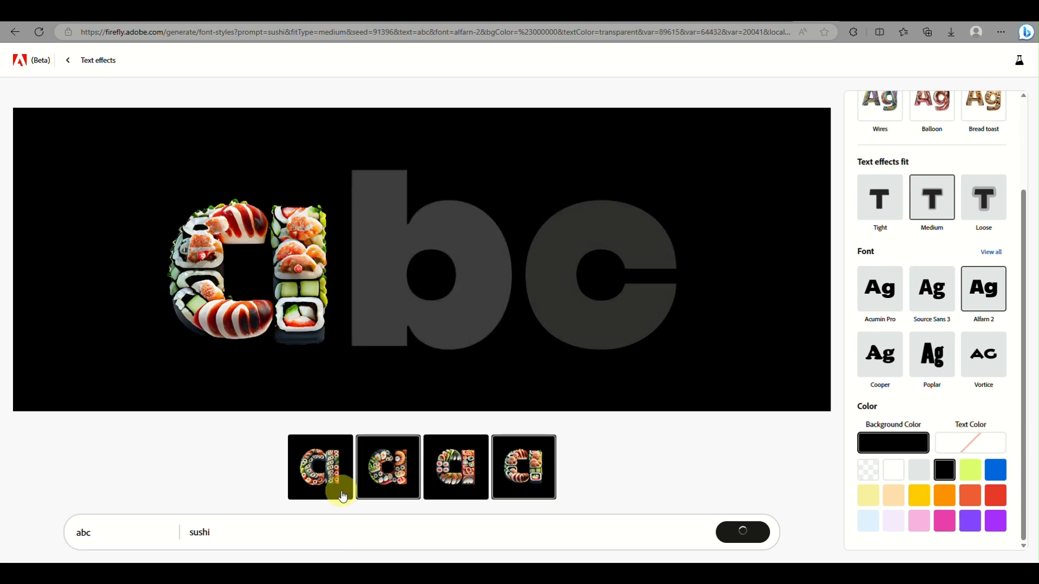
left_click(313, 452)
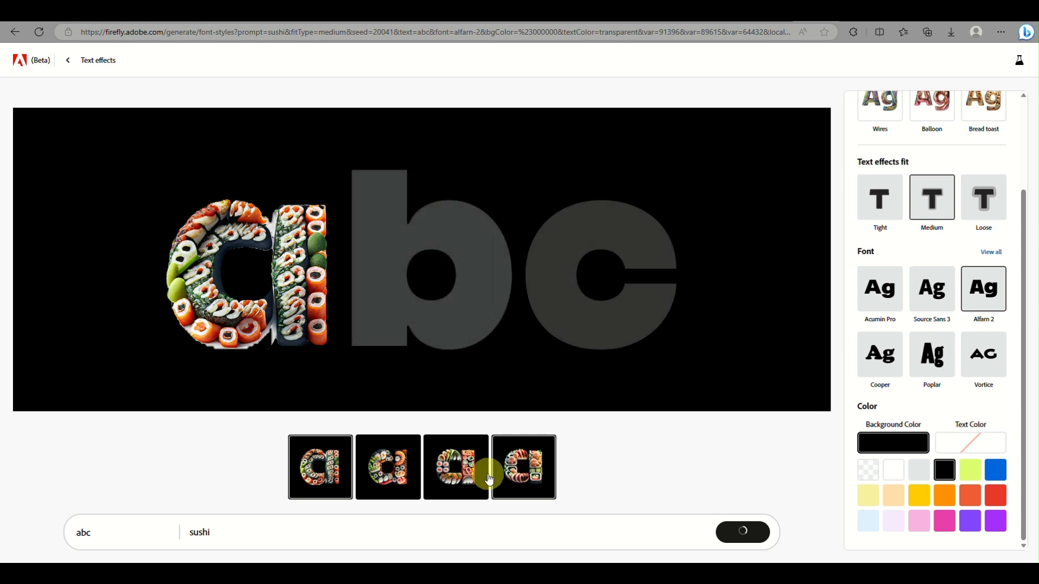
Step: Leave Text effects for the Firefly home page and open the Generative recolor tool
left_click(67, 61)
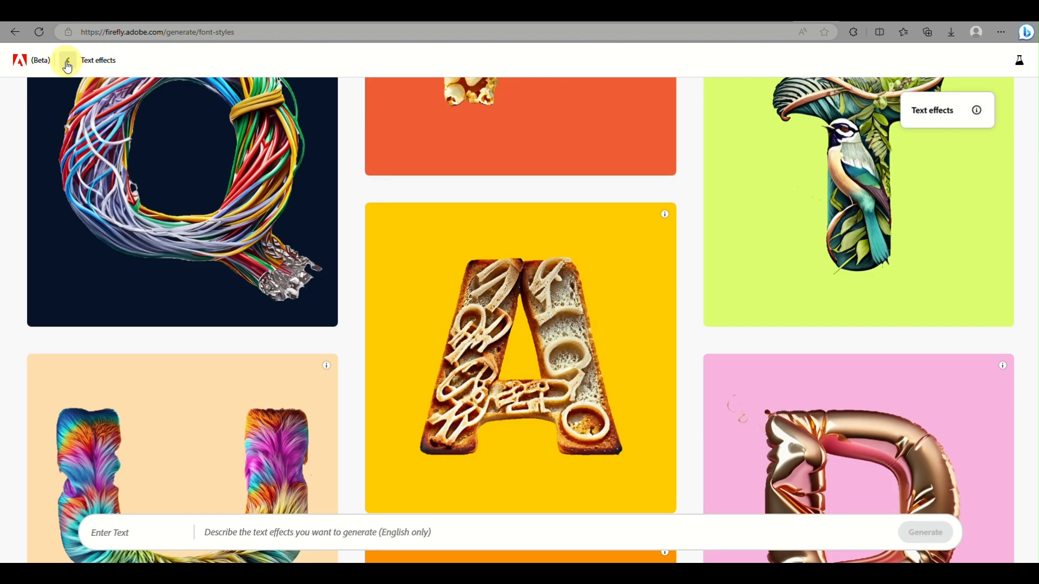
left_click(68, 67)
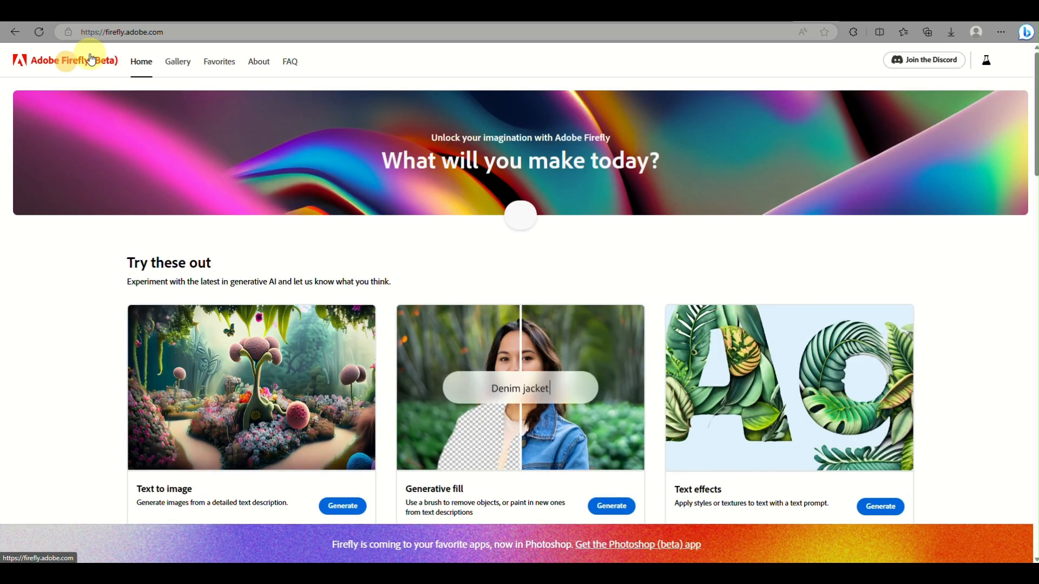
scroll(413, 303, "down", 5)
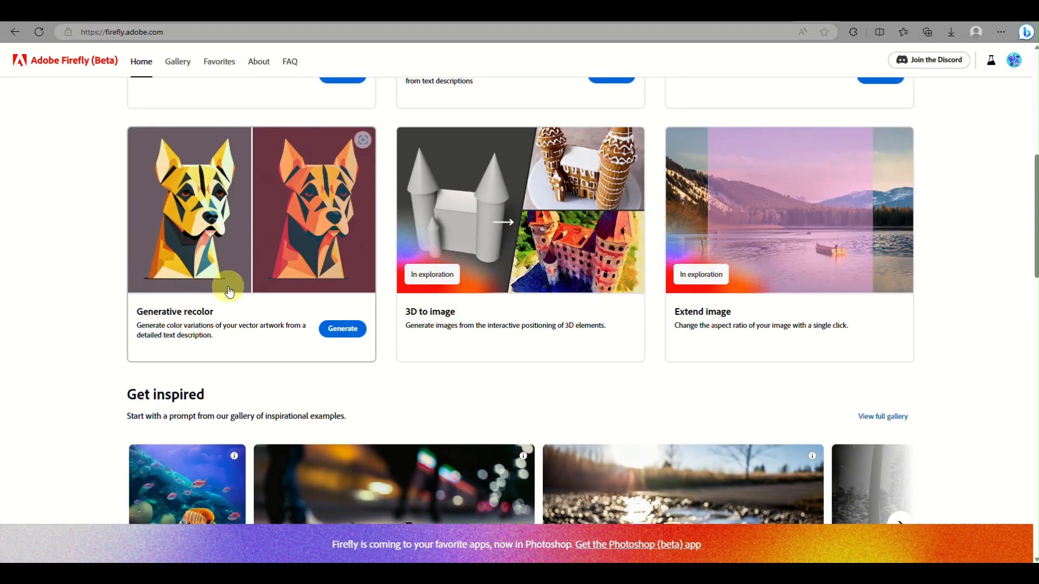
scroll(228, 288, "up", 5)
scroll(228, 289, "down", 5)
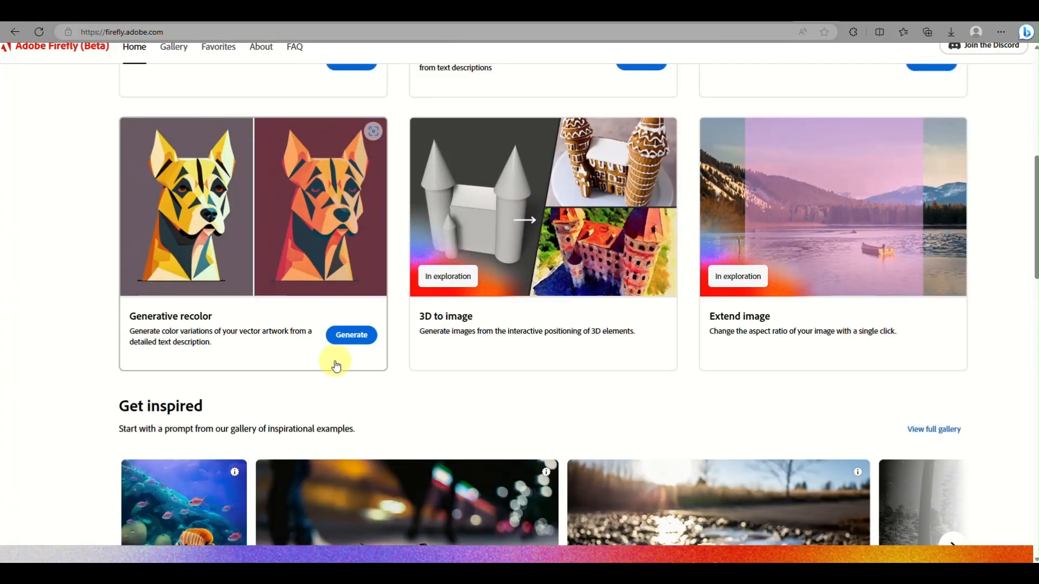
left_click(350, 333)
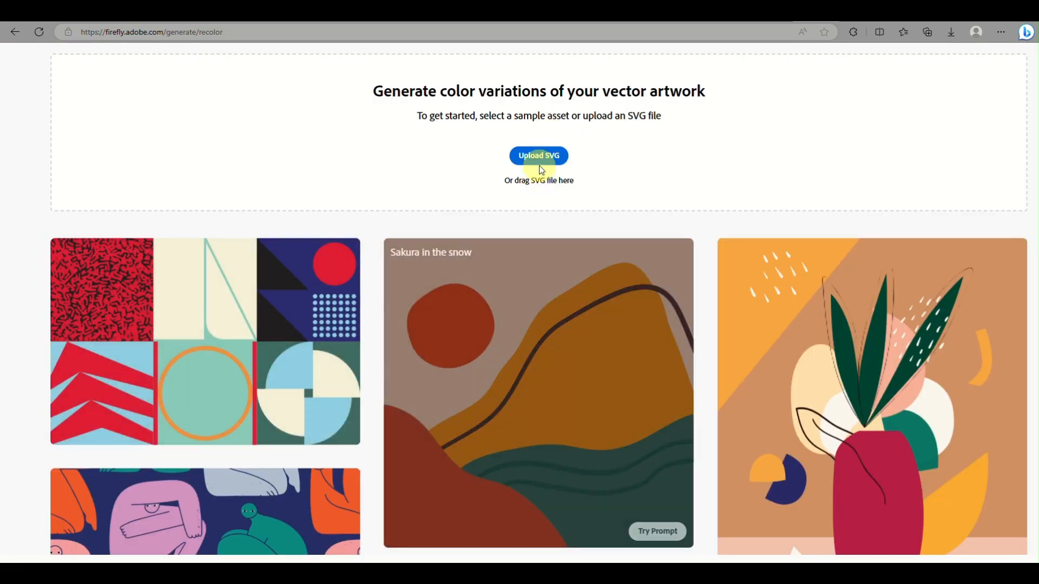
Step: Browse the Generative recolor samples and open the geometric-shapes artwork with its "Retro futurism poster" prompt
scroll(540, 166, "up", 5)
scroll(540, 167, "down", 5)
scroll(540, 170, "down", 8)
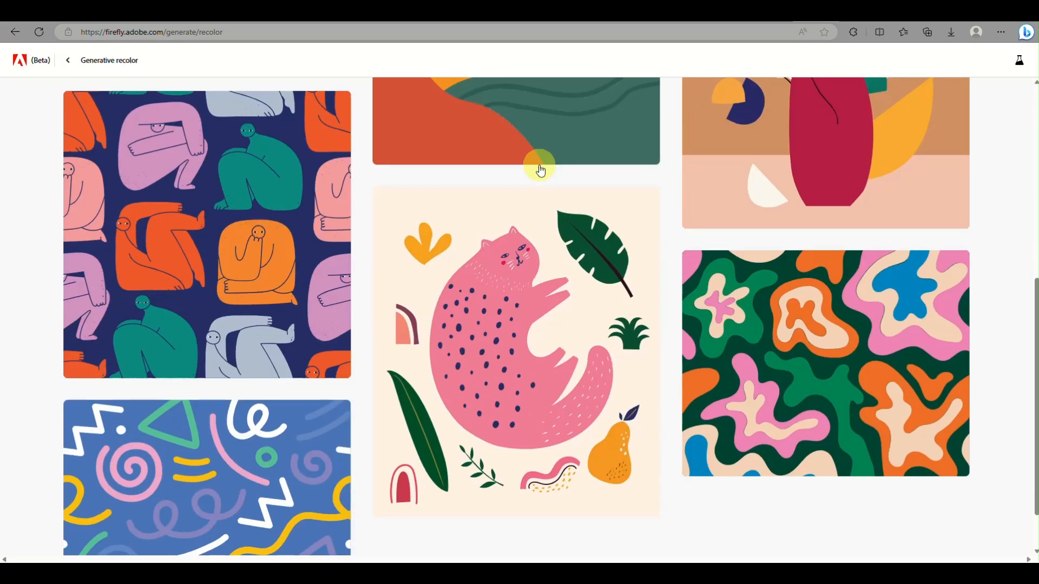
scroll(540, 170, "up", 5)
scroll(540, 171, "up", 2)
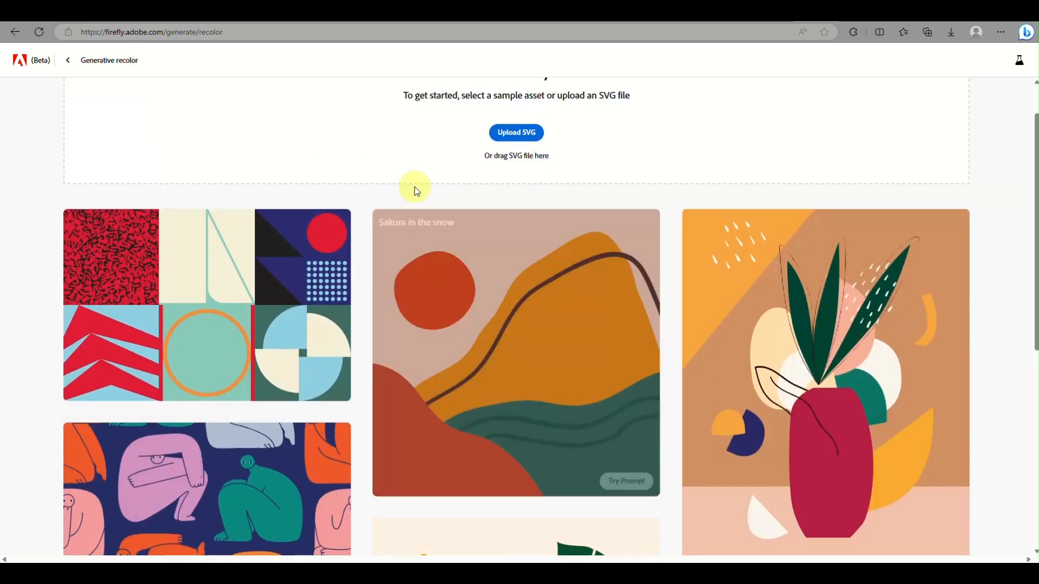
left_click(154, 353)
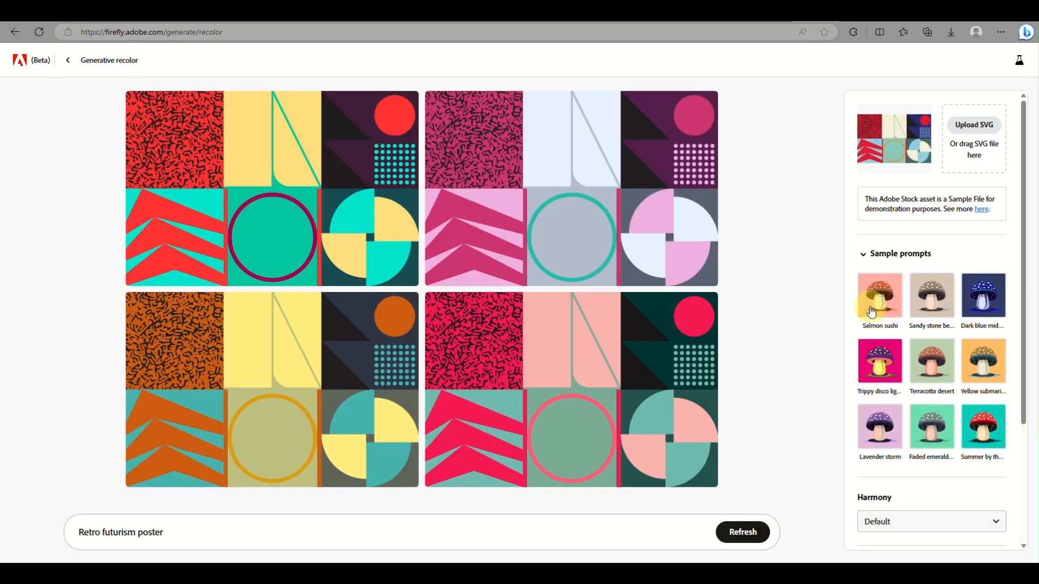
Step: Recolor the geometric artwork with the sample prompts Terracotta desert, Yellow submarine, Dark blue midnight, Summer by the sea and finally Lavender storm
left_click(937, 367)
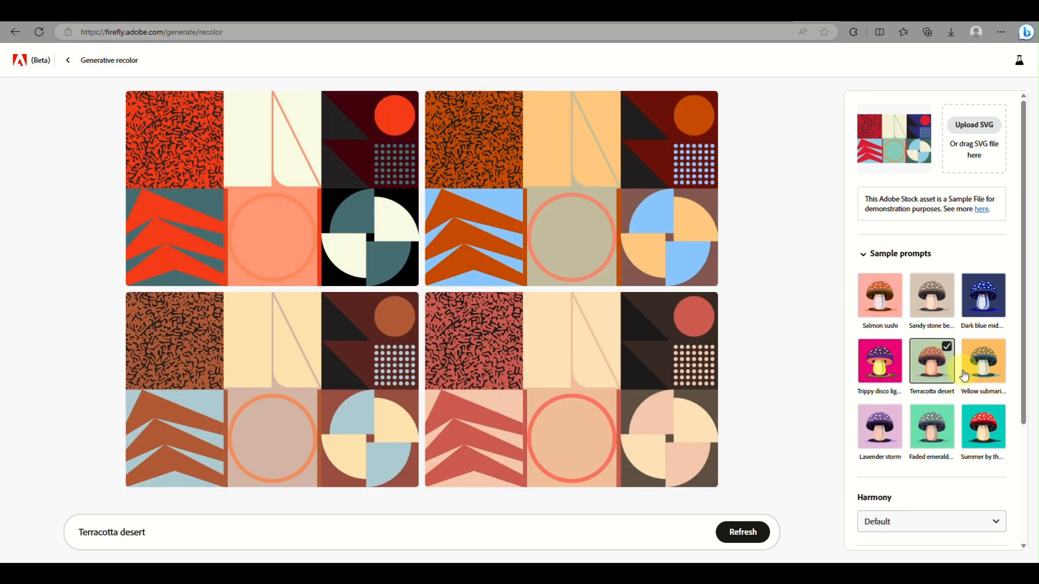
left_click(981, 365)
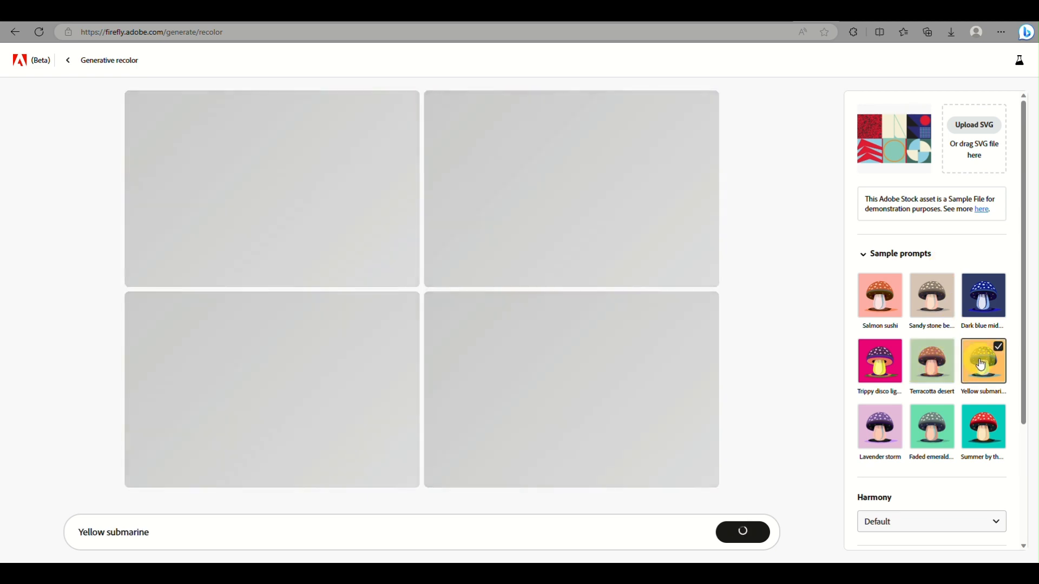
left_click(982, 305)
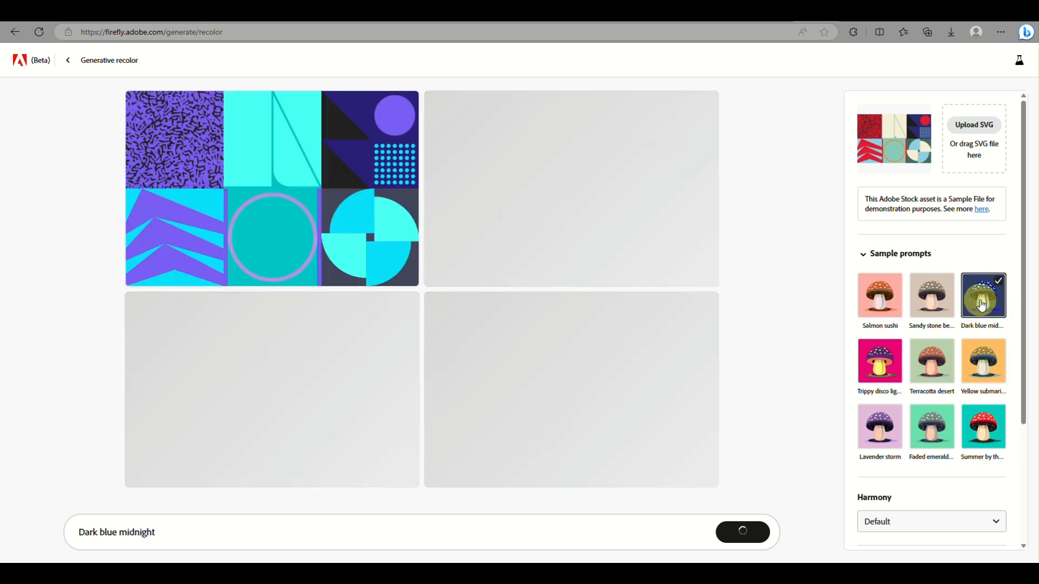
scroll(913, 354, "down", 1)
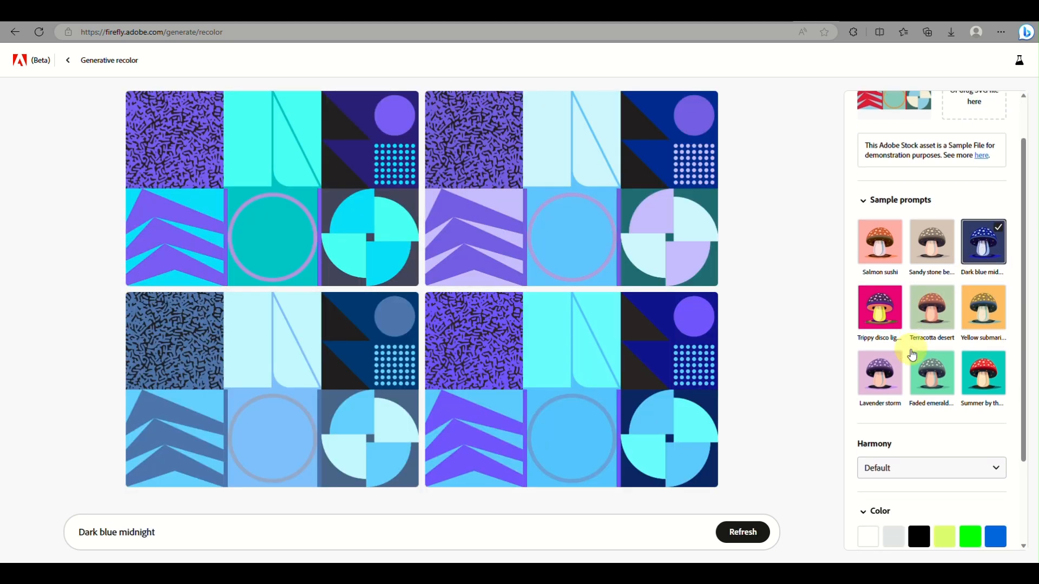
left_click(980, 380)
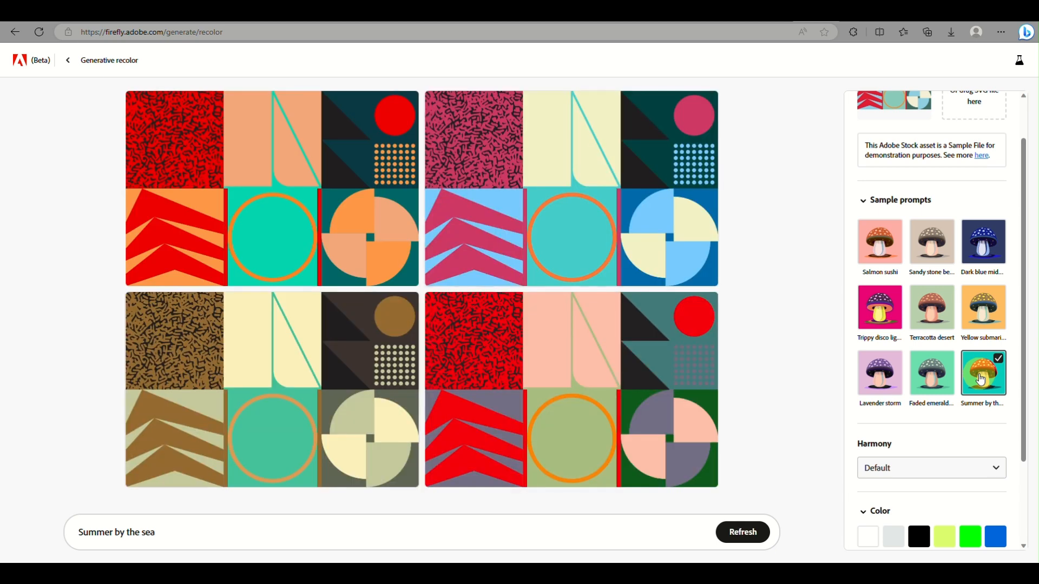
left_click(902, 381)
Step: Try the Complementary, Analogous and Triad harmonies, set the harmony to Split complementary, and apply the Faded emerald city sample prompt
scroll(902, 381, "down", 2)
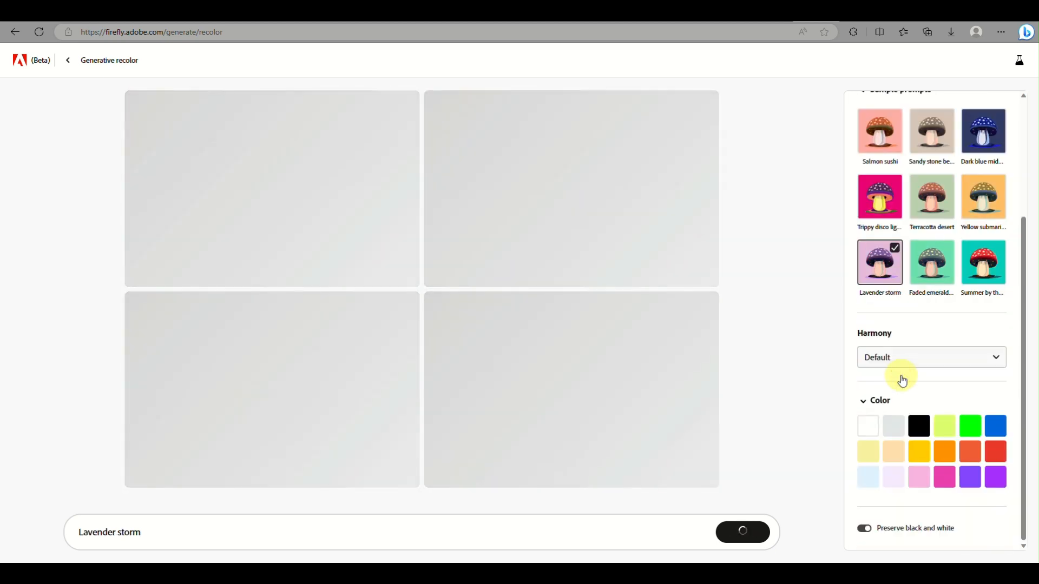
left_click(928, 358)
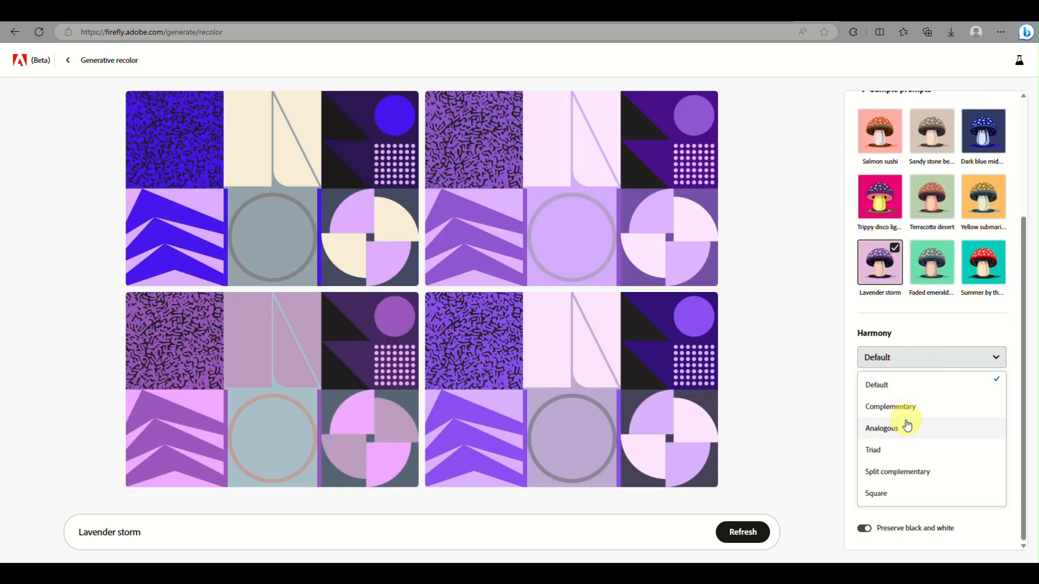
left_click(906, 414)
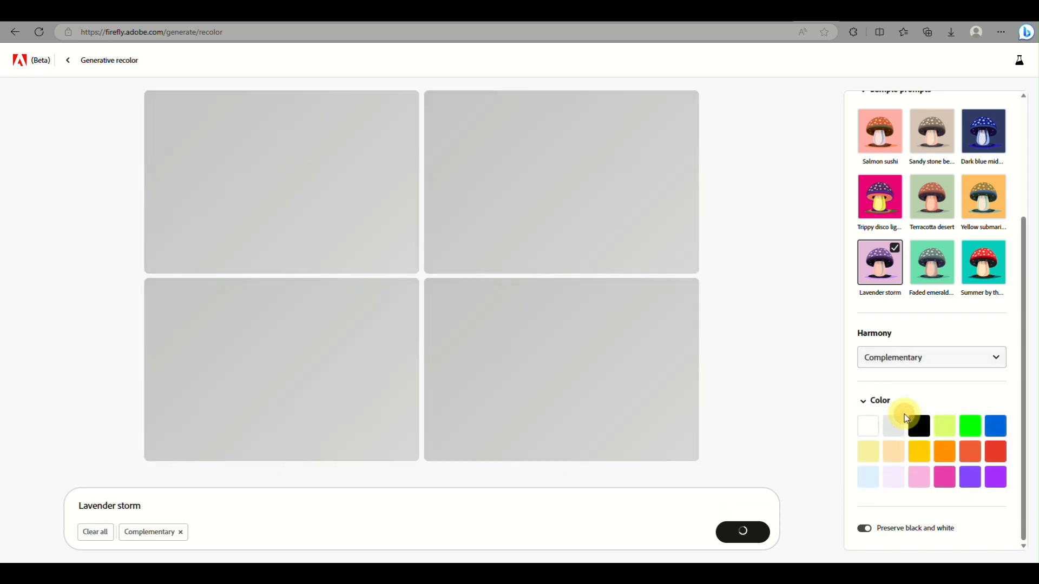
left_click(932, 359)
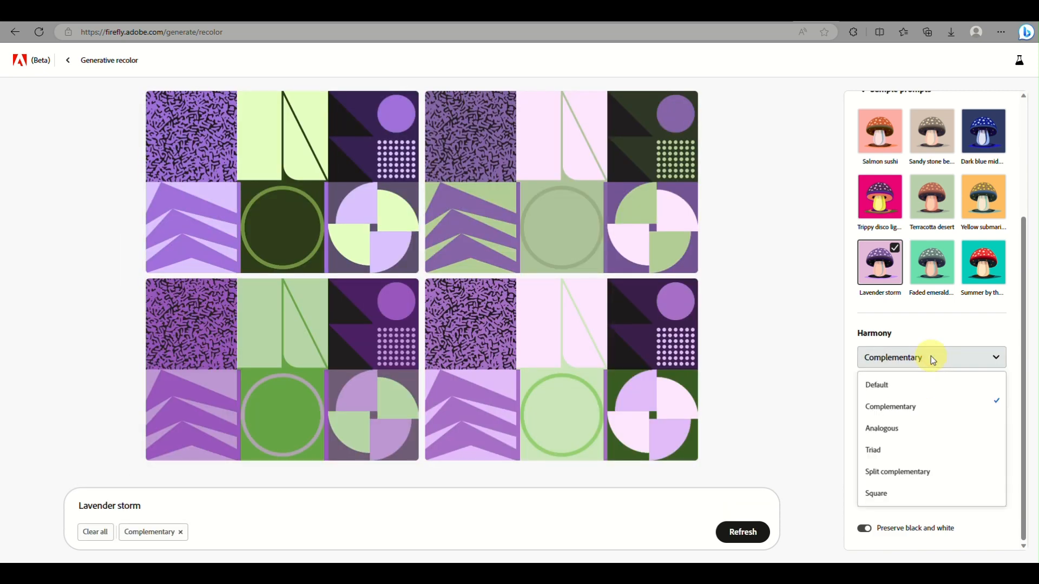
left_click(927, 425)
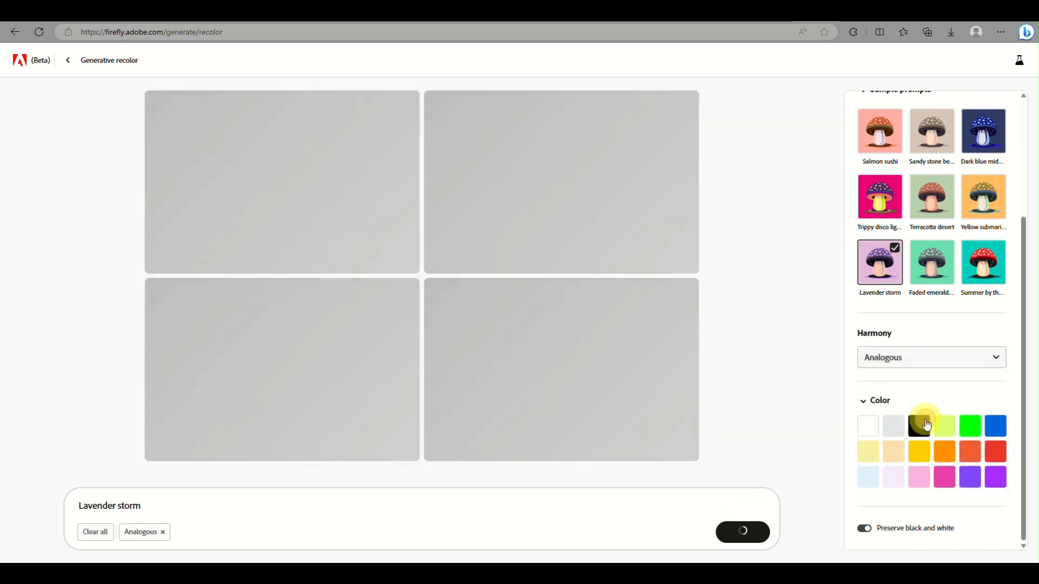
left_click(943, 361)
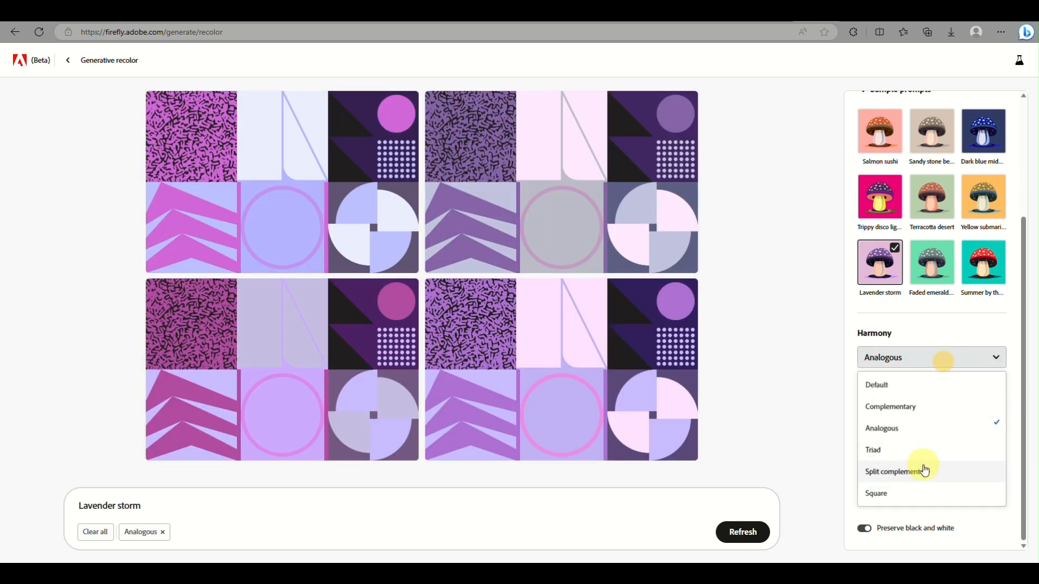
left_click(925, 449)
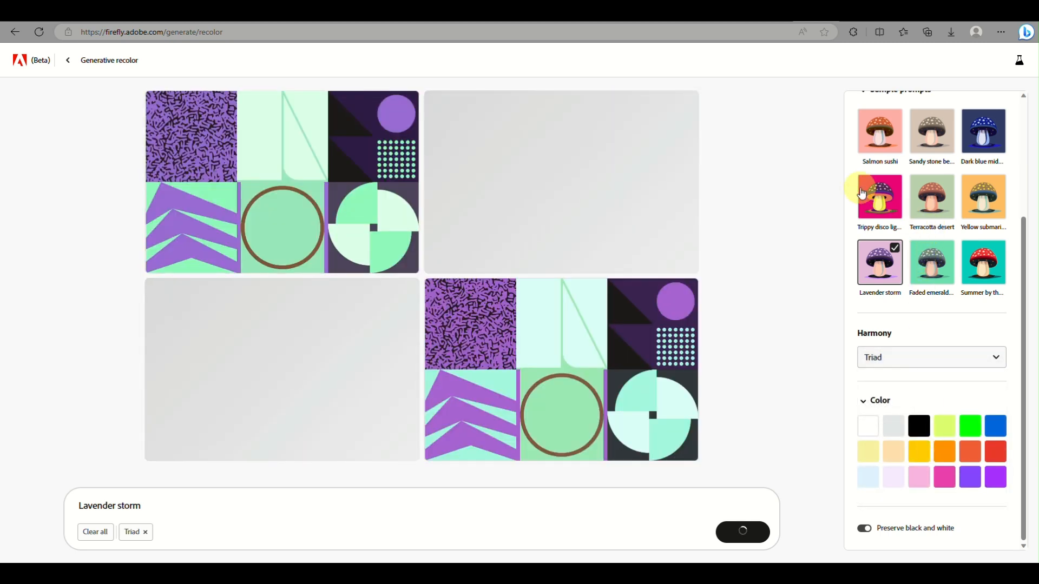
left_click(945, 355)
left_click(920, 472)
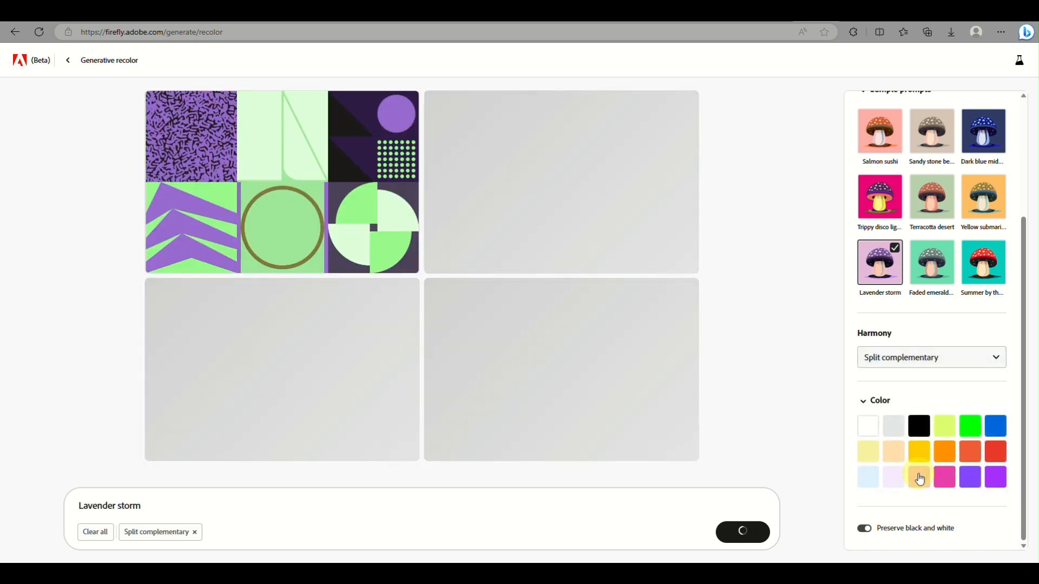
left_click(916, 278)
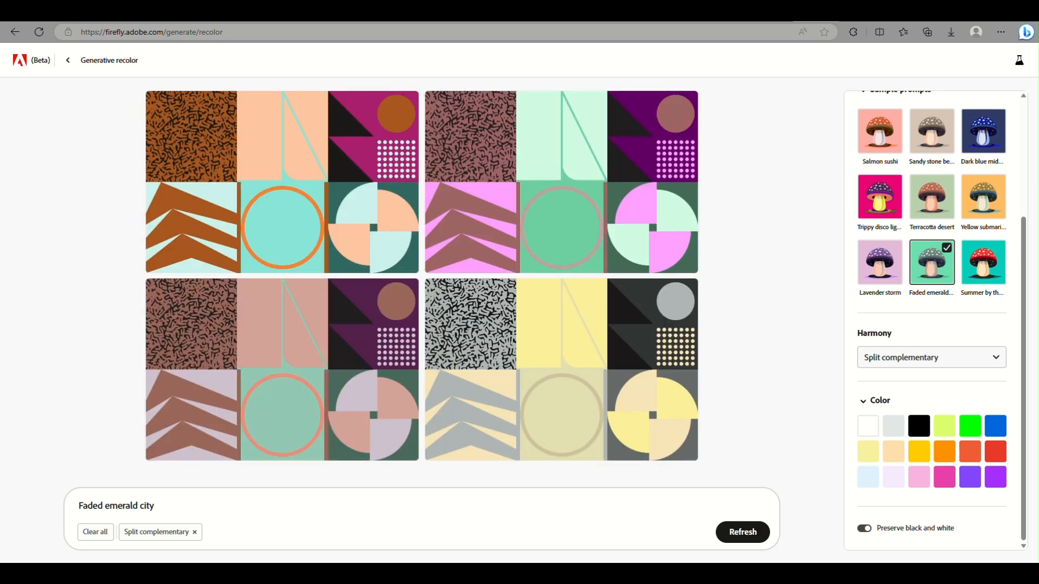
Step: Remove the Split complementary harmony from the Faded emerald city recoloring and add black as its color
left_click(195, 533)
left_click(194, 535)
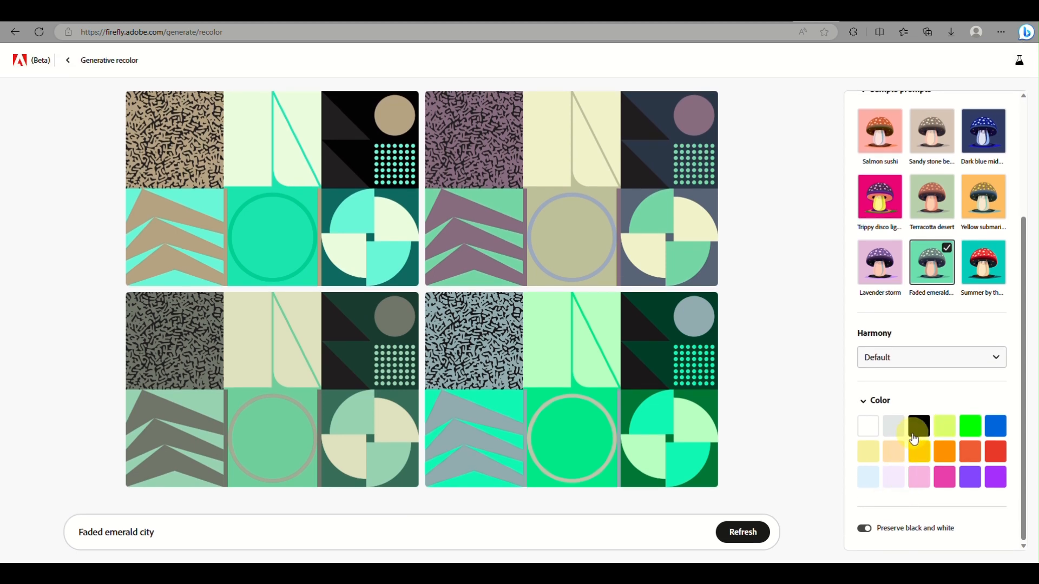
left_click(917, 428)
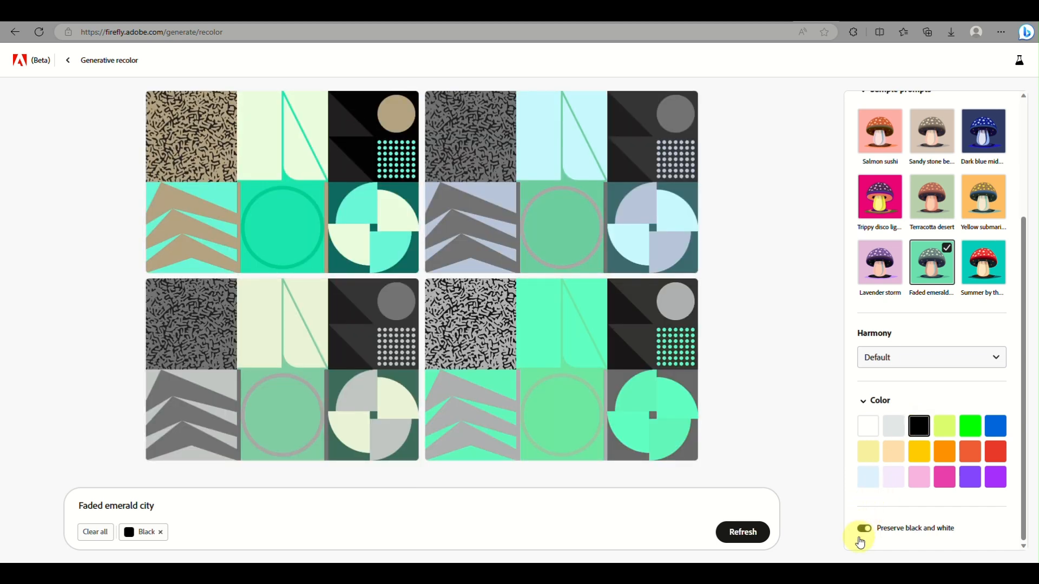
Step: Apply the Yellow submarine sample prompt with Preserve black and white turned off, and switch that option back on
left_click(865, 529)
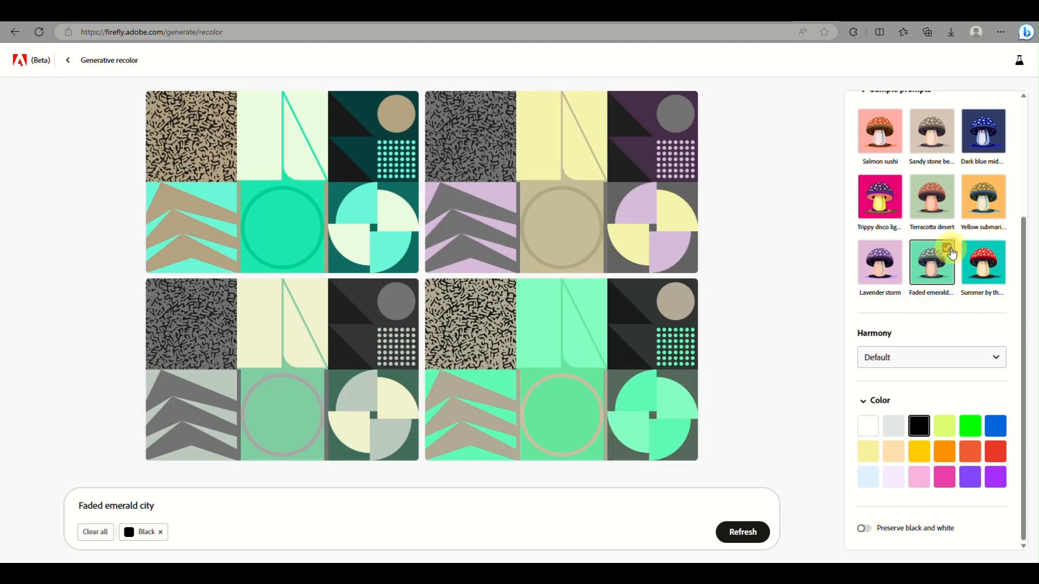
left_click(991, 206)
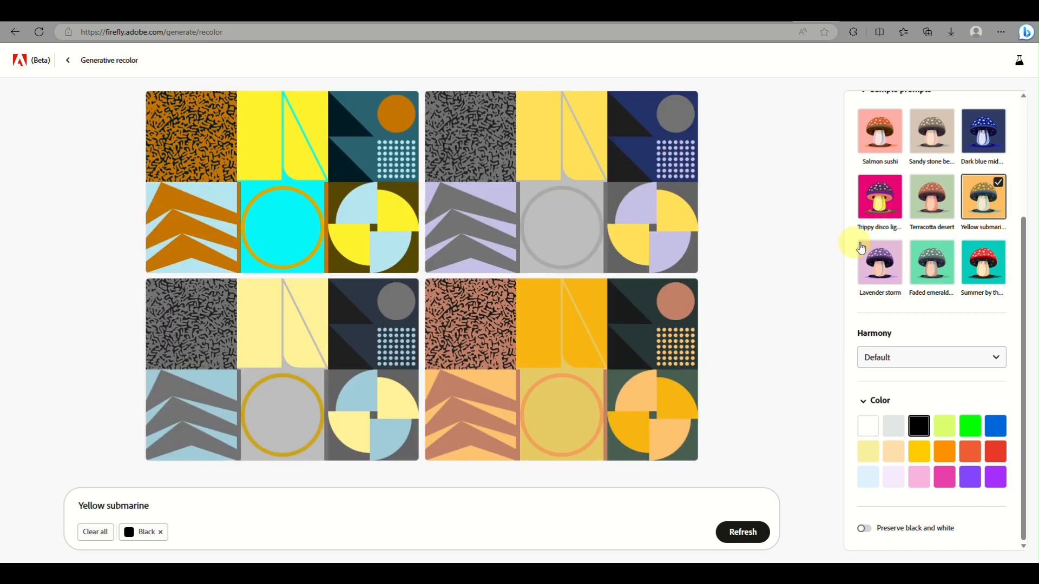
left_click(867, 532)
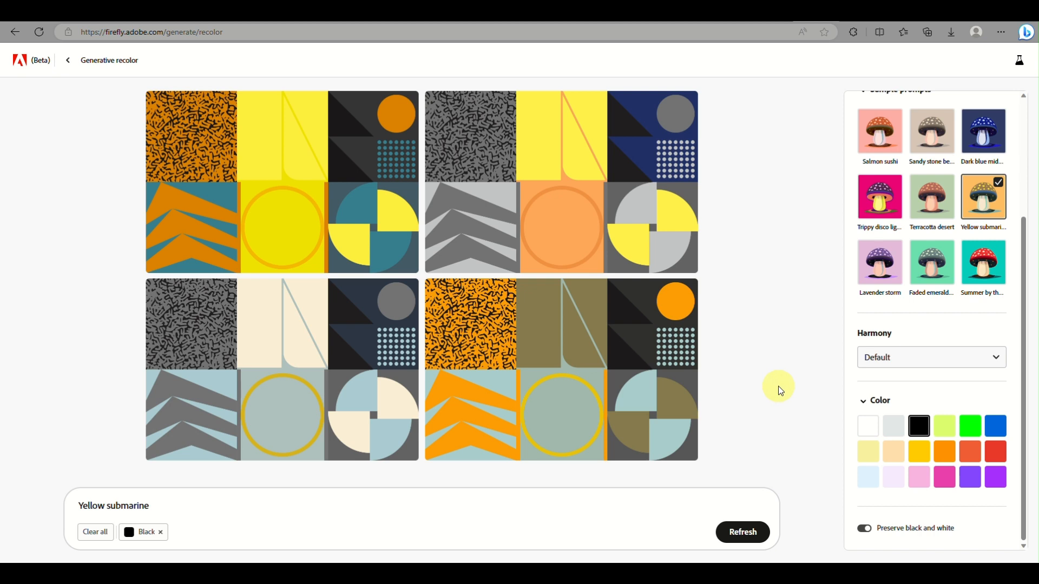
Step: Shuffle the colors of the fourth Yellow submarine variation three times
mouse_move(454, 314)
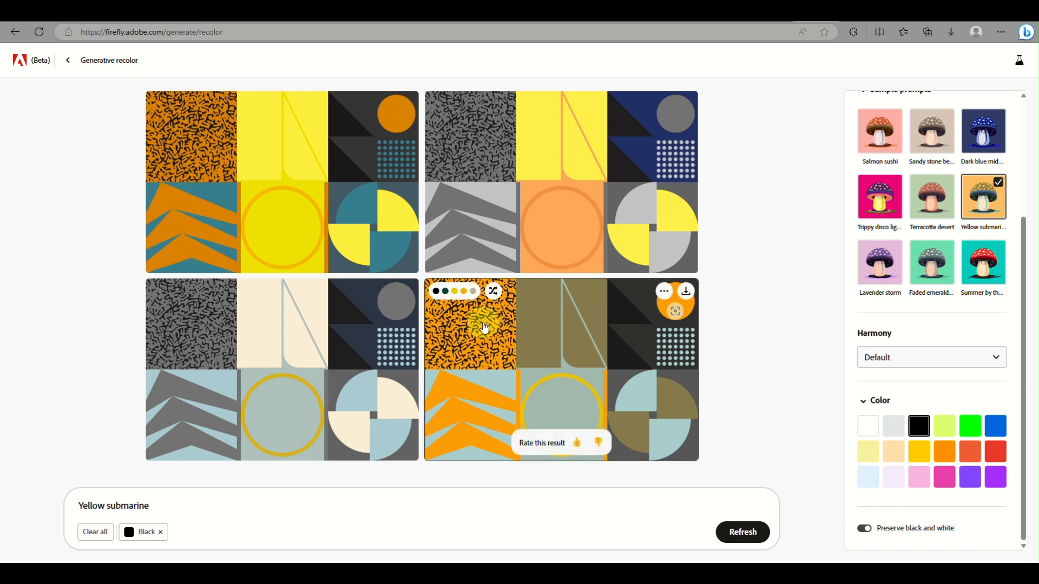
left_click(492, 295)
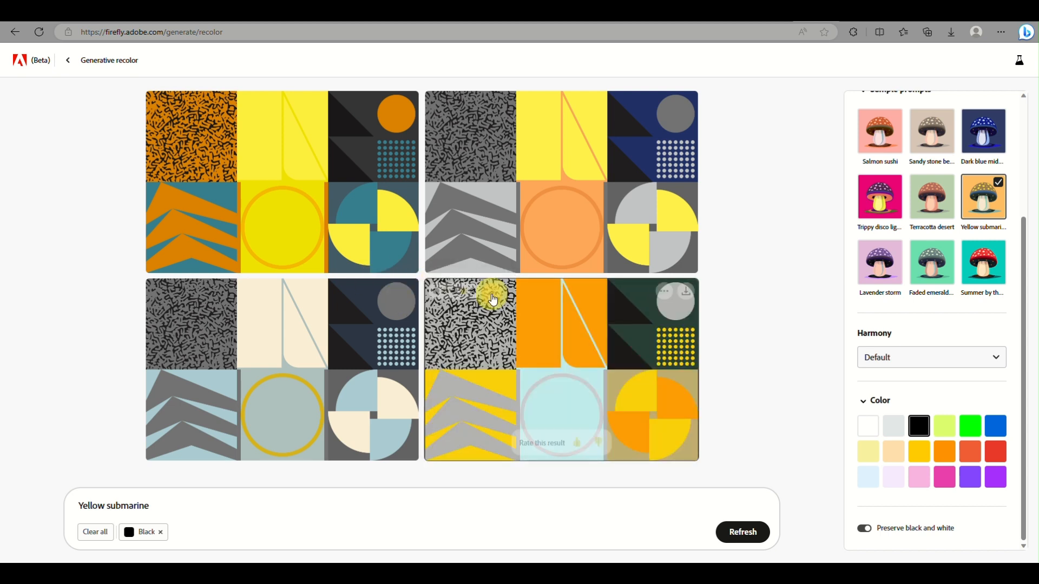
left_click(493, 297)
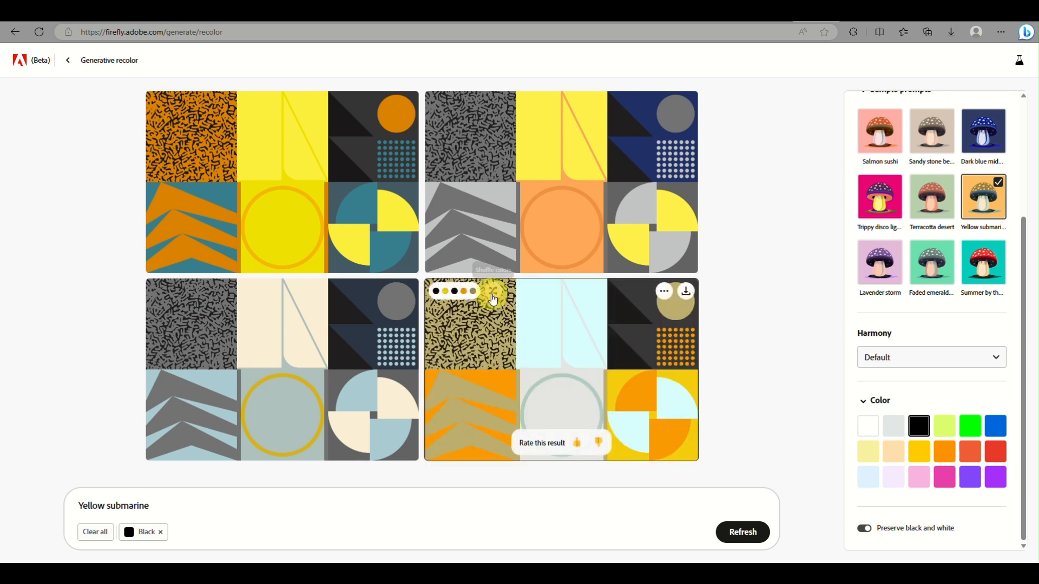
left_click(494, 298)
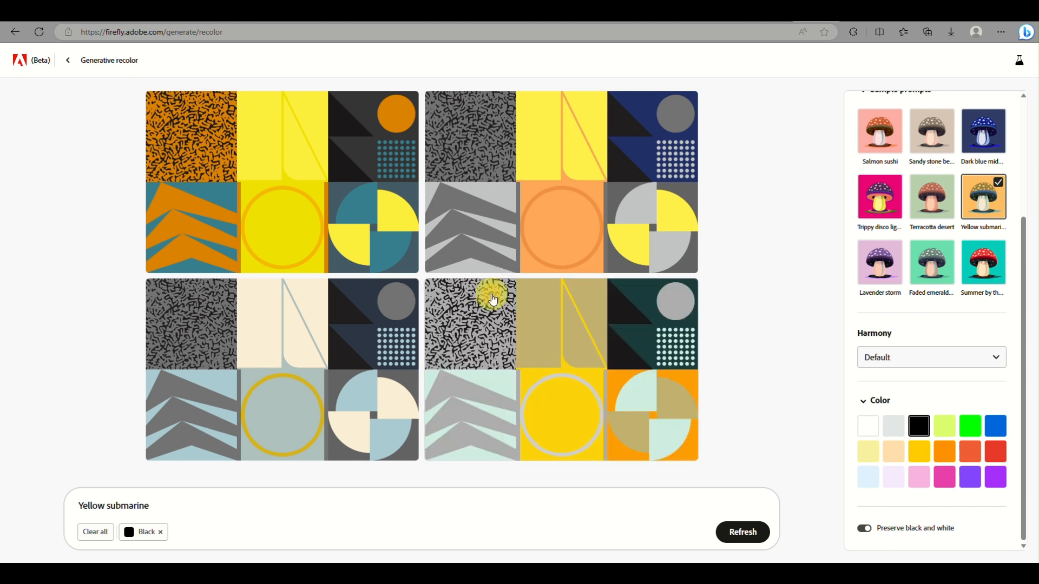
left_click(606, 448)
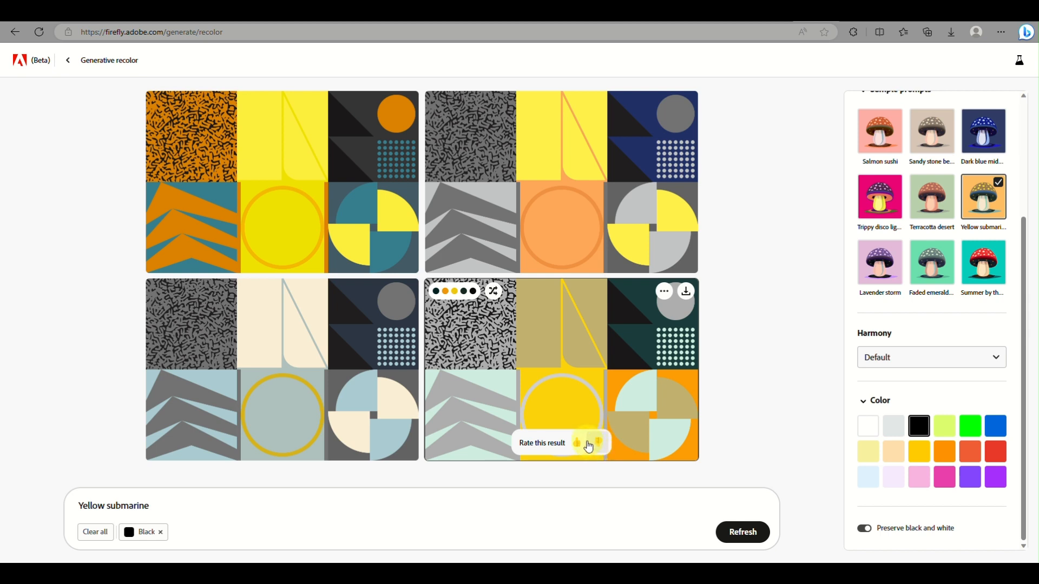
left_click(663, 304)
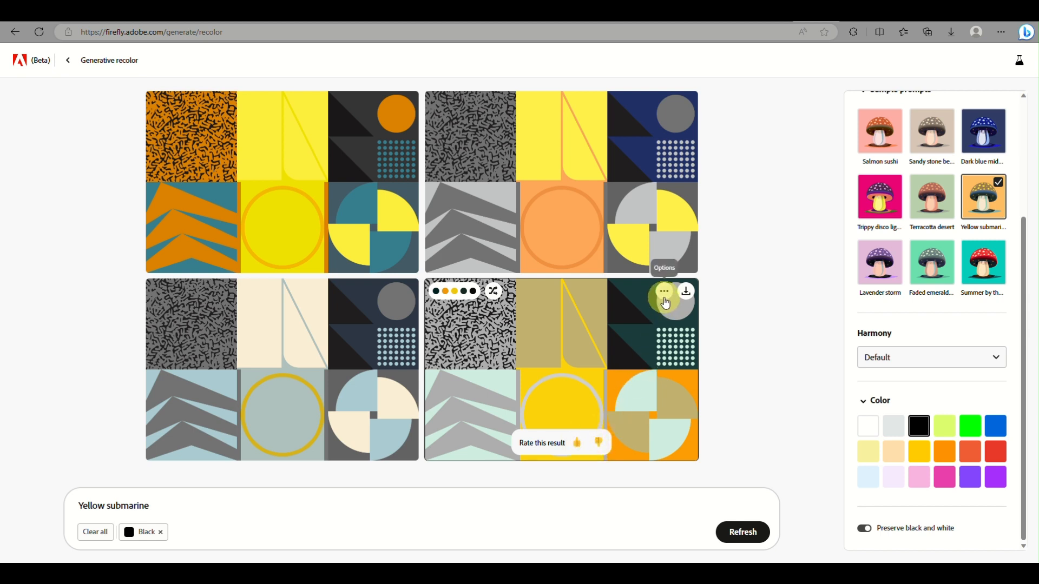